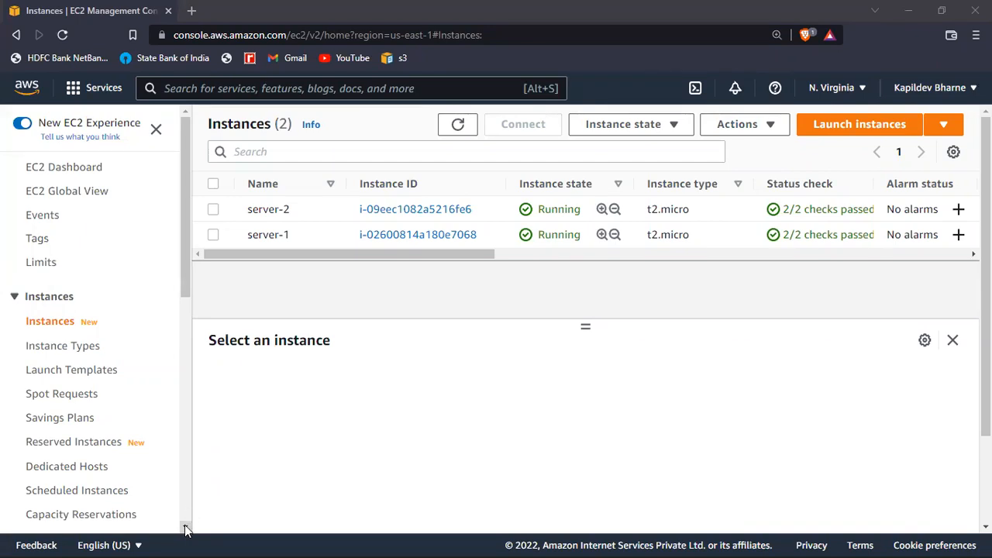
Step: Open the target groups list in the Load Balancing section of EC2
{"action": "scroll", "coordinate": [186, 530], "scroll_direction": "down", "scroll_amount": 3}
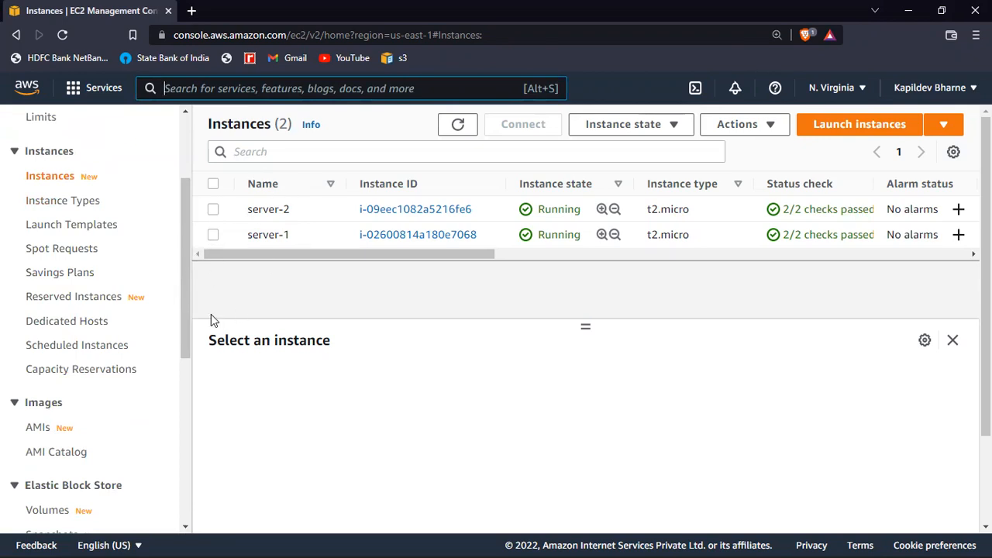
{"action": "scroll", "coordinate": [98, 385], "scroll_direction": "down", "scroll_amount": 3}
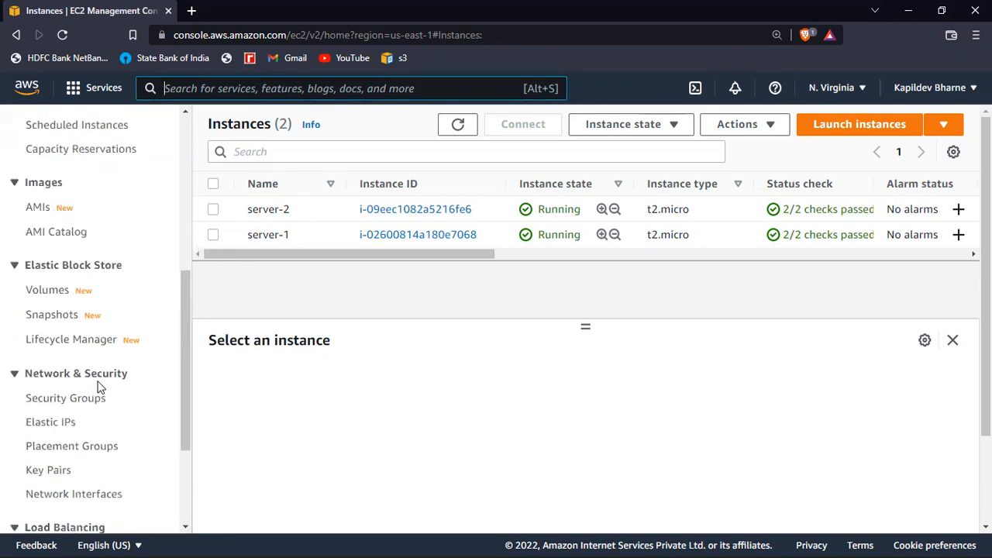
{"action": "scroll", "coordinate": [99, 385], "scroll_direction": "down", "scroll_amount": 3}
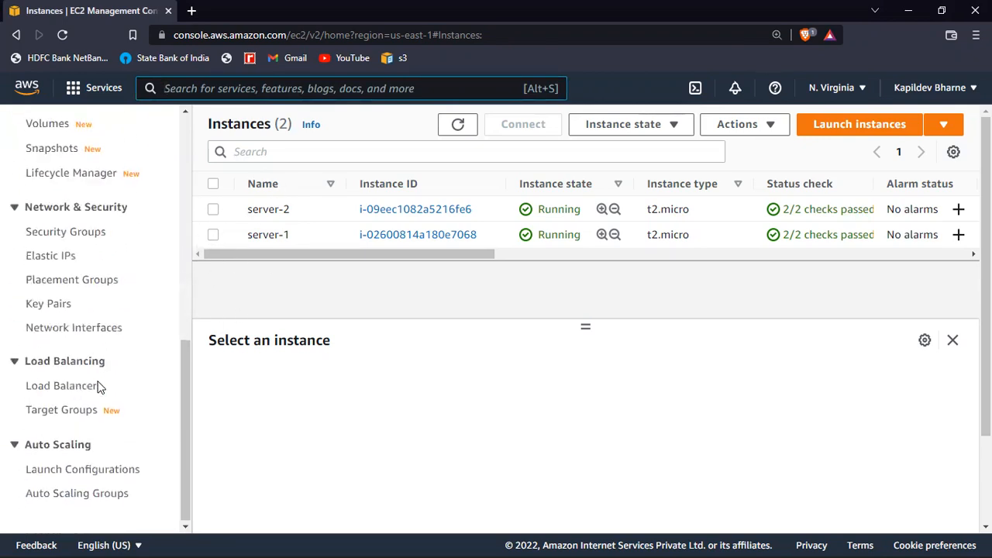
{"action": "left_click", "coordinate": [72, 417]}
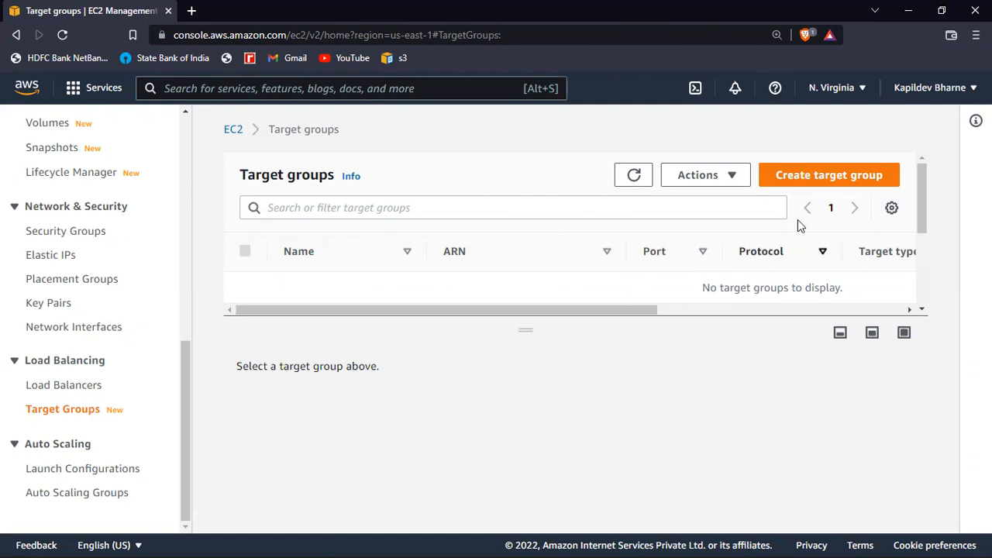
Step: Start creating a target group with the Instances target type and name it target-1
{"action": "left_click", "coordinate": [800, 172]}
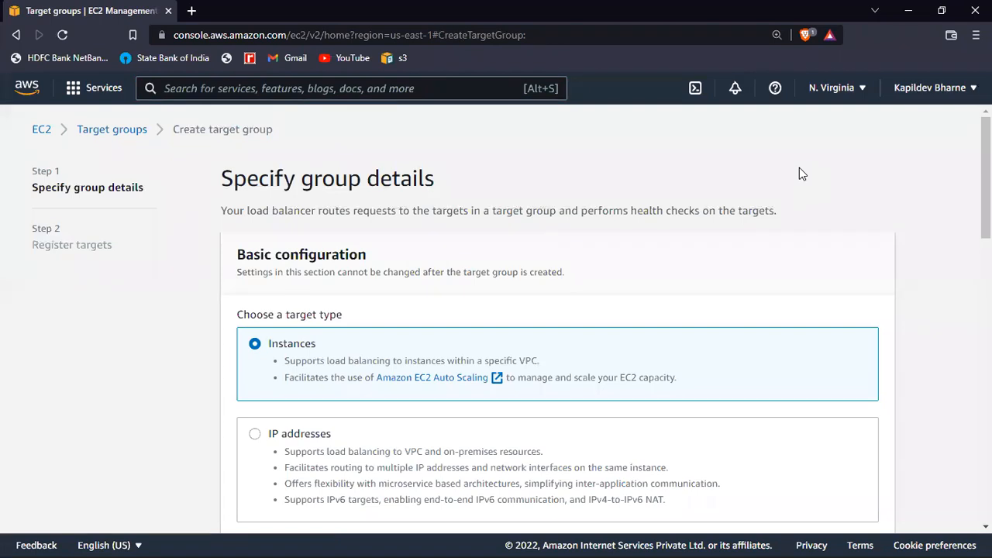
{"action": "scroll", "coordinate": [510, 272], "scroll_direction": "down", "scroll_amount": 2}
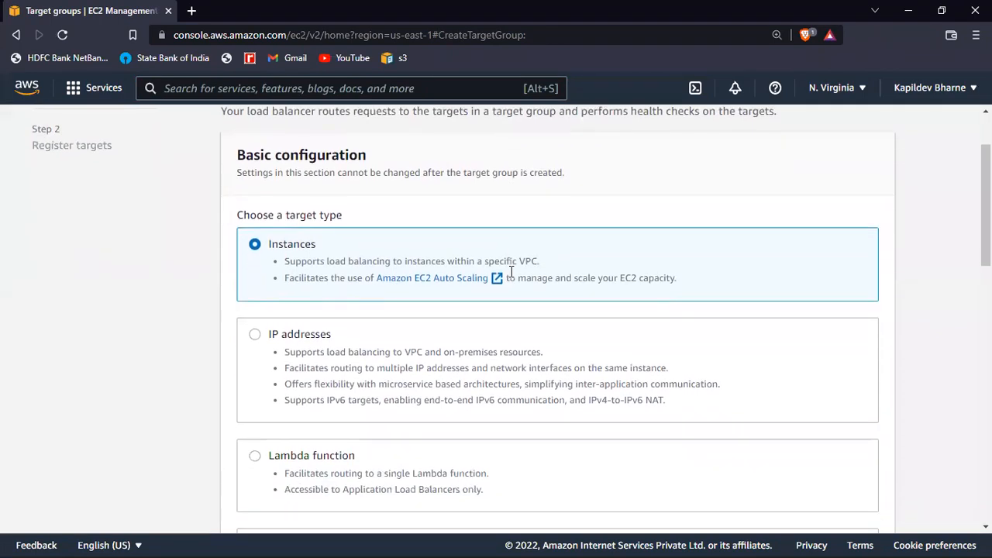
{"action": "scroll", "coordinate": [510, 276], "scroll_direction": "up", "scroll_amount": 2}
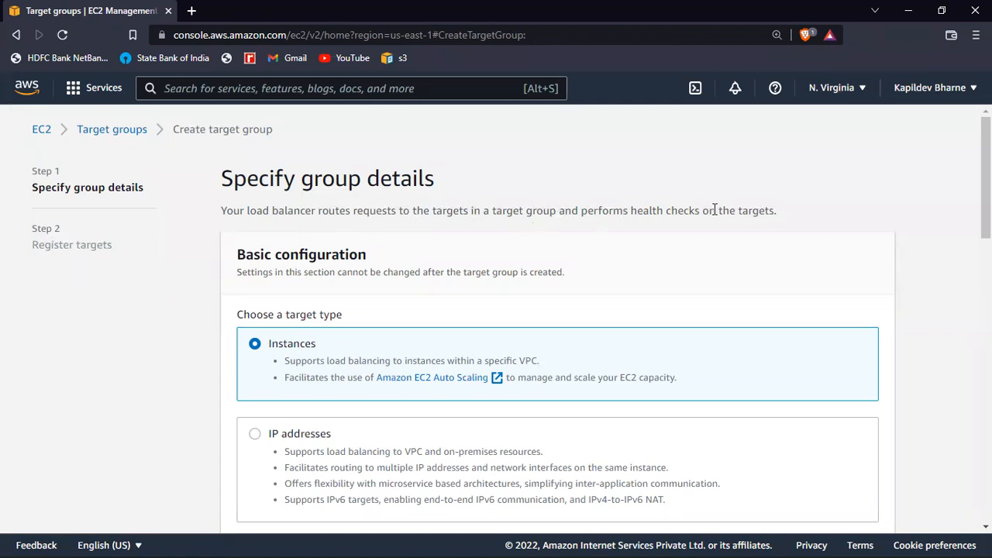
{"action": "scroll", "coordinate": [714, 209], "scroll_direction": "down", "scroll_amount": 1}
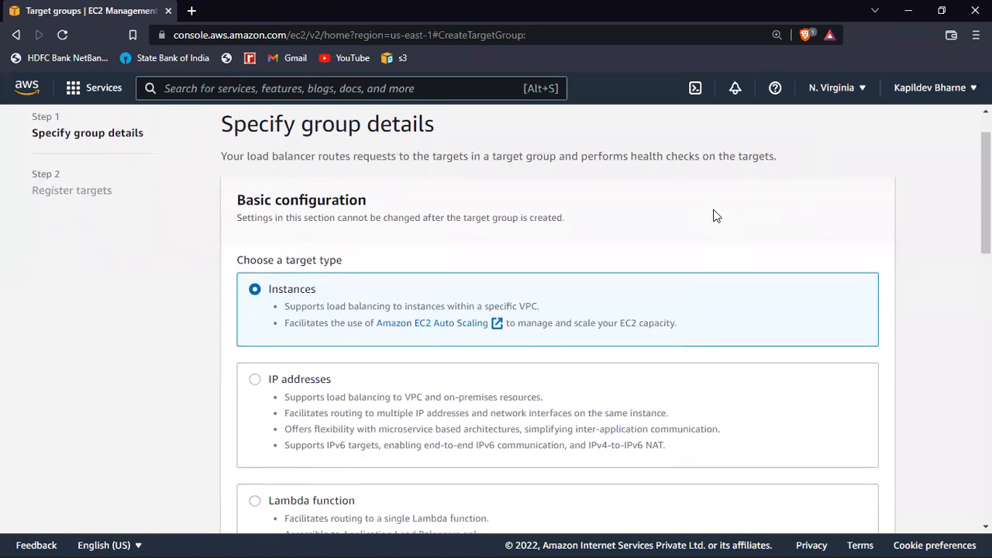
{"action": "scroll", "coordinate": [287, 241], "scroll_direction": "down", "scroll_amount": 1}
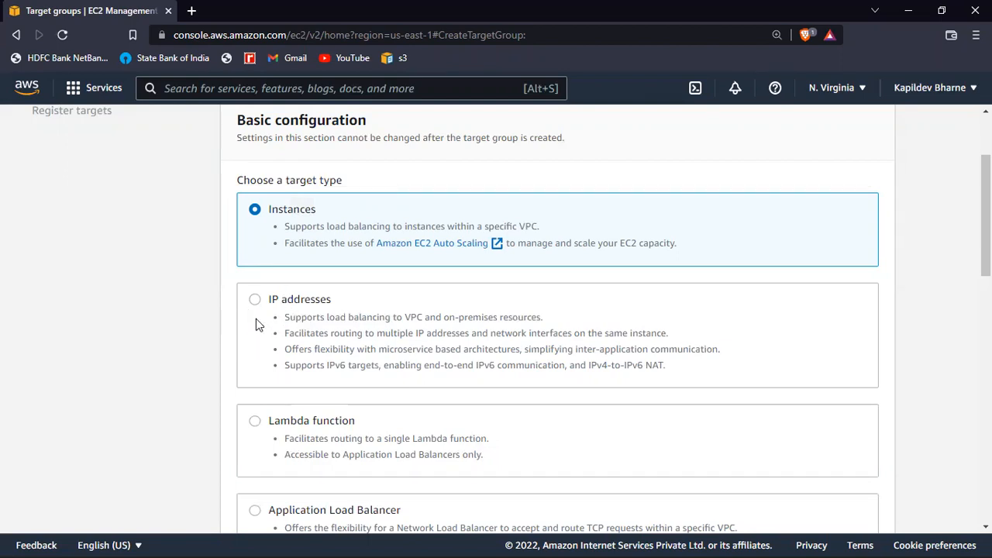
{"action": "scroll", "coordinate": [256, 318], "scroll_direction": "down", "scroll_amount": 1}
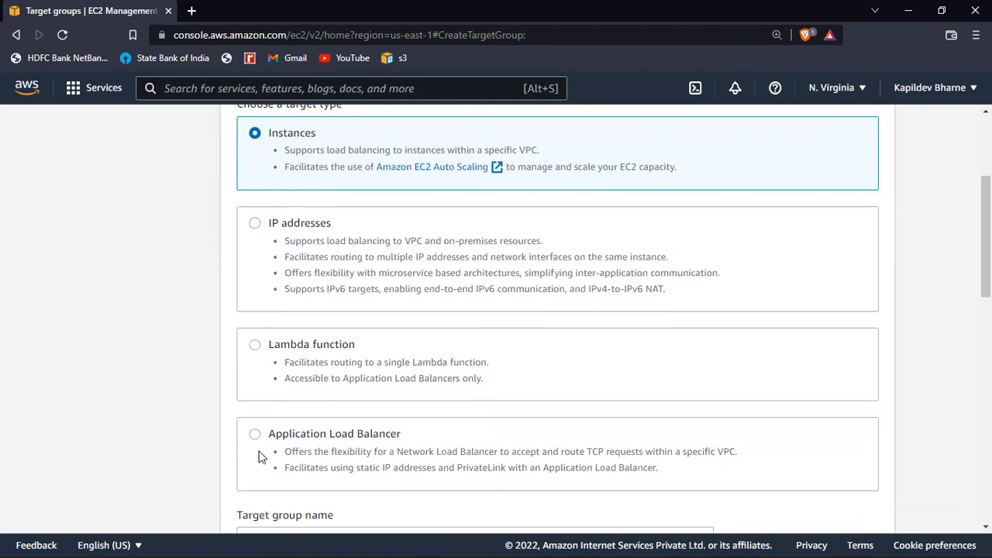
{"action": "scroll", "coordinate": [262, 457], "scroll_direction": "down", "scroll_amount": 1}
{"action": "scroll", "coordinate": [262, 458], "scroll_direction": "down", "scroll_amount": 1}
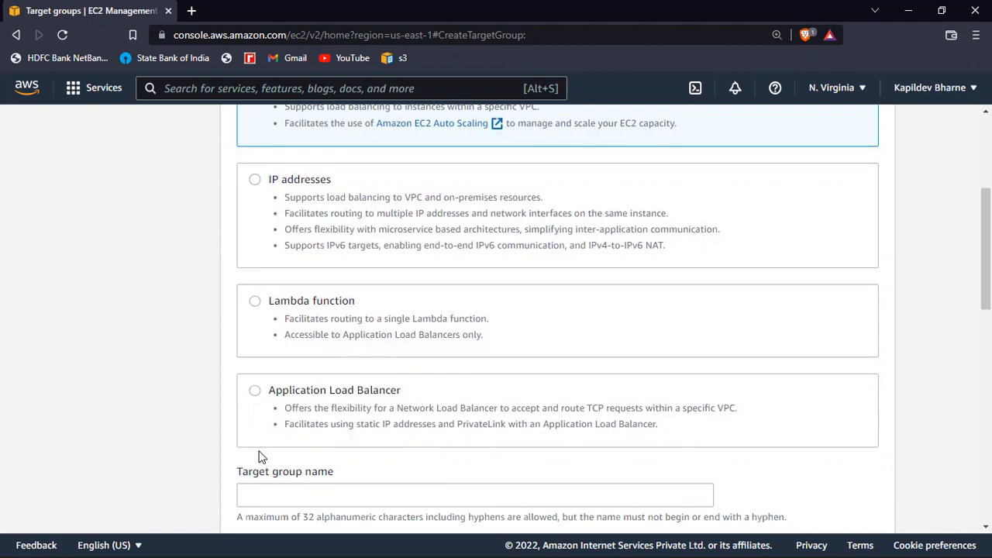
{"action": "scroll", "coordinate": [262, 458], "scroll_direction": "down", "scroll_amount": 2}
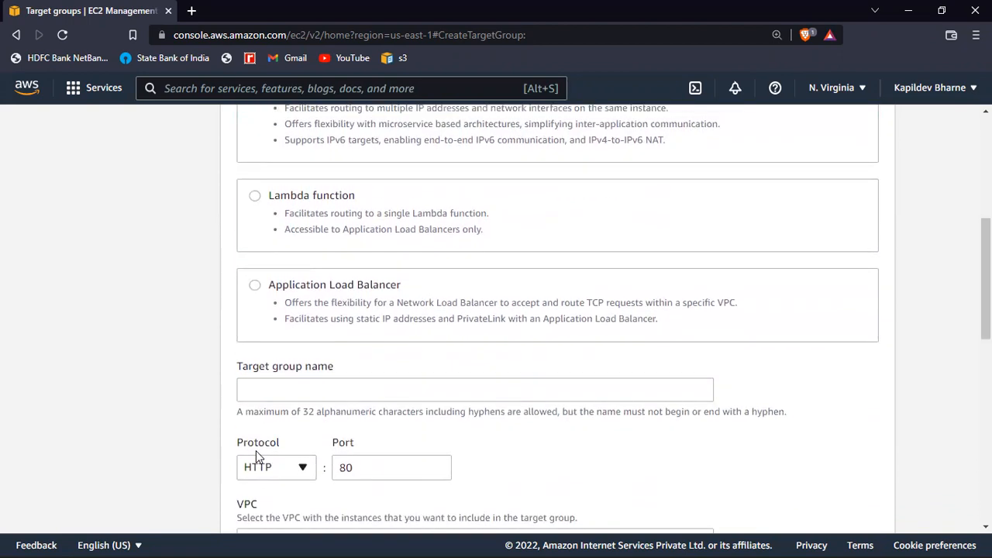
{"action": "left_click", "coordinate": [265, 393]}
{"action": "type", "text": "target-1"}
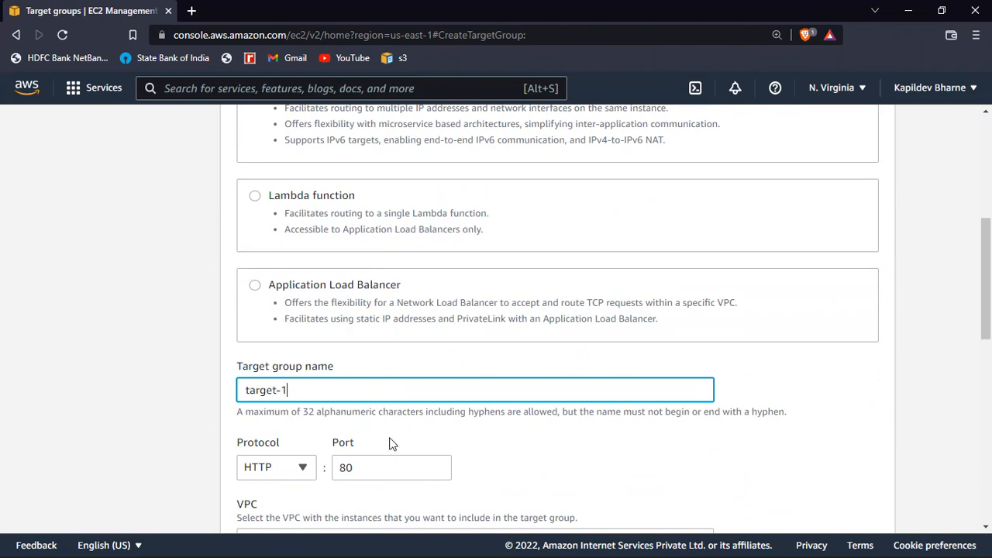
Step: Choose HTTP as the protocol for the target-1 group
{"action": "scroll", "coordinate": [390, 444], "scroll_direction": "down", "scroll_amount": 3}
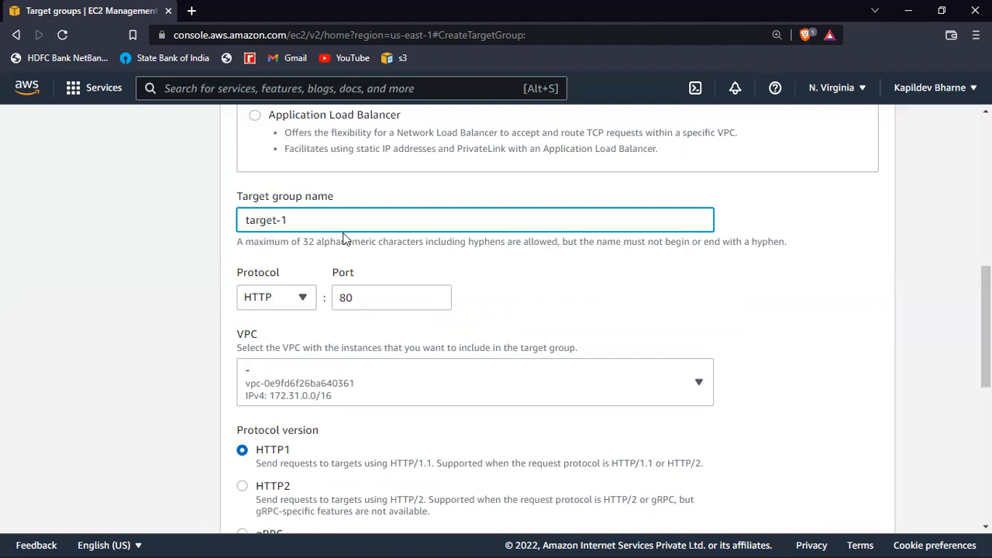
{"action": "left_click", "coordinate": [304, 301]}
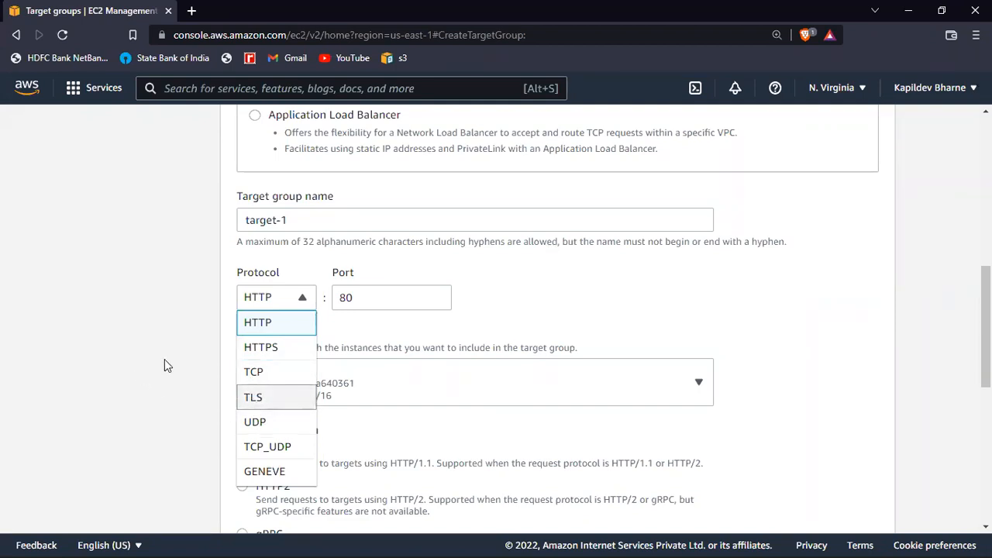
{"action": "left_click", "coordinate": [263, 322]}
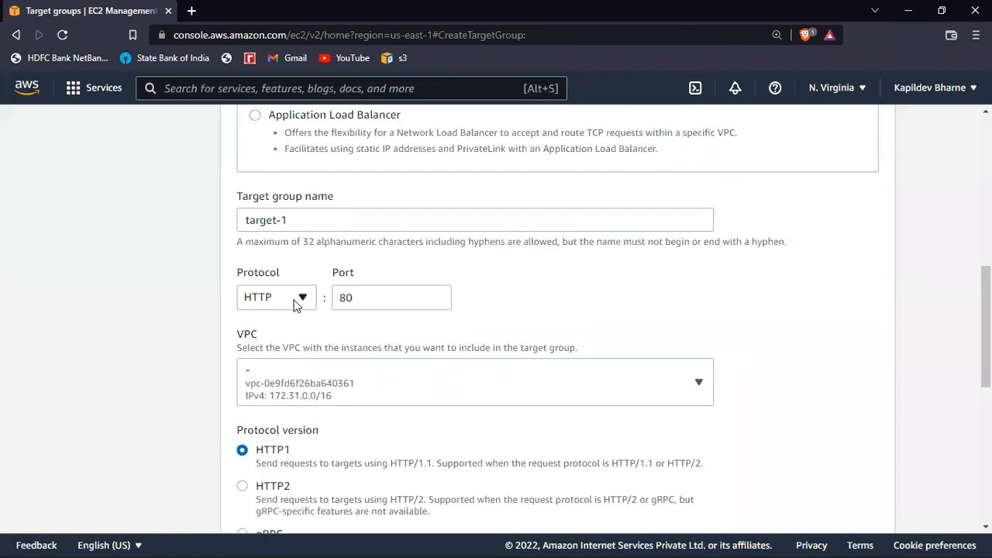
Step: Review the VPC, protocol version and health check settings, expand the optional tags, and continue to target registration
{"action": "scroll", "coordinate": [523, 357], "scroll_direction": "down", "scroll_amount": 2}
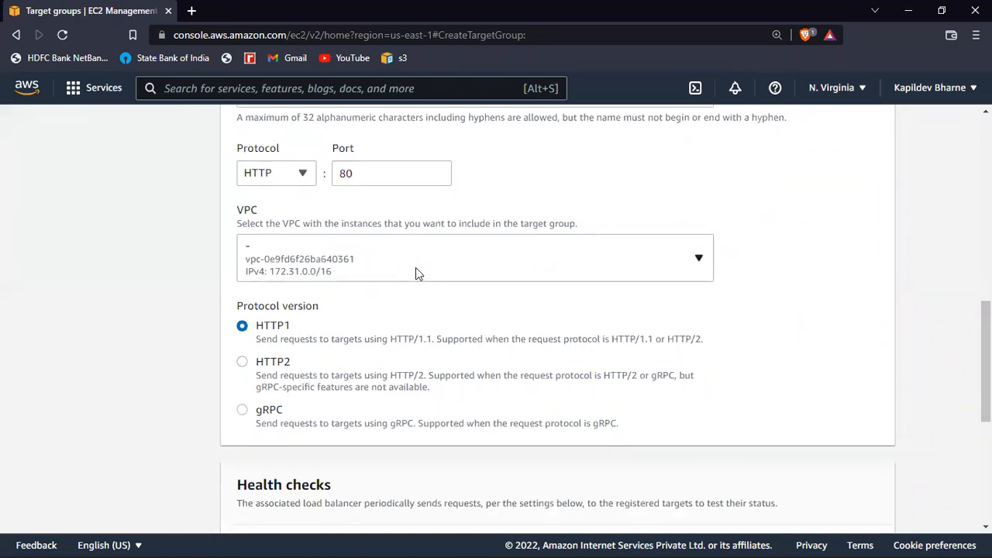
{"action": "scroll", "coordinate": [415, 268], "scroll_direction": "down", "scroll_amount": 1}
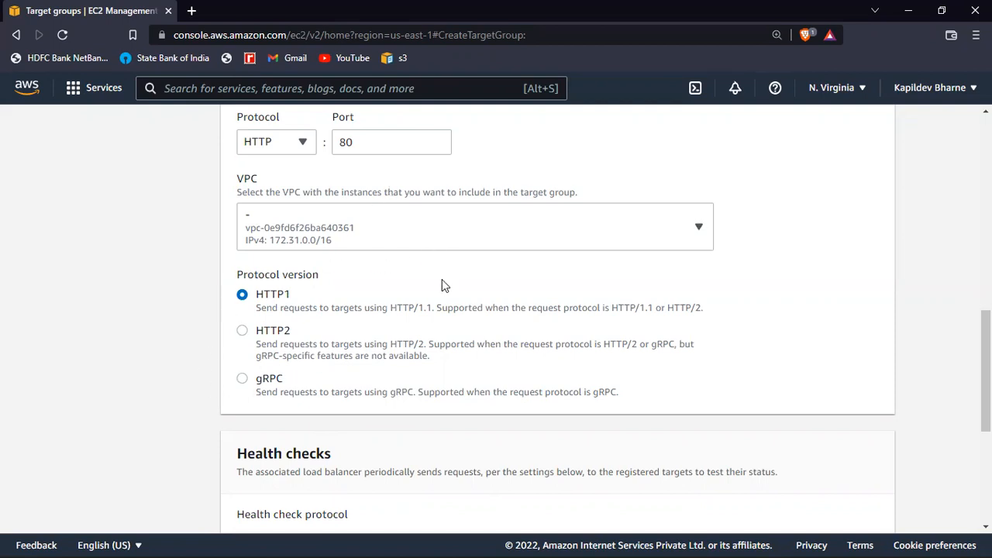
{"action": "scroll", "coordinate": [442, 284], "scroll_direction": "down", "scroll_amount": 1}
{"action": "scroll", "coordinate": [442, 280], "scroll_direction": "down", "scroll_amount": 2}
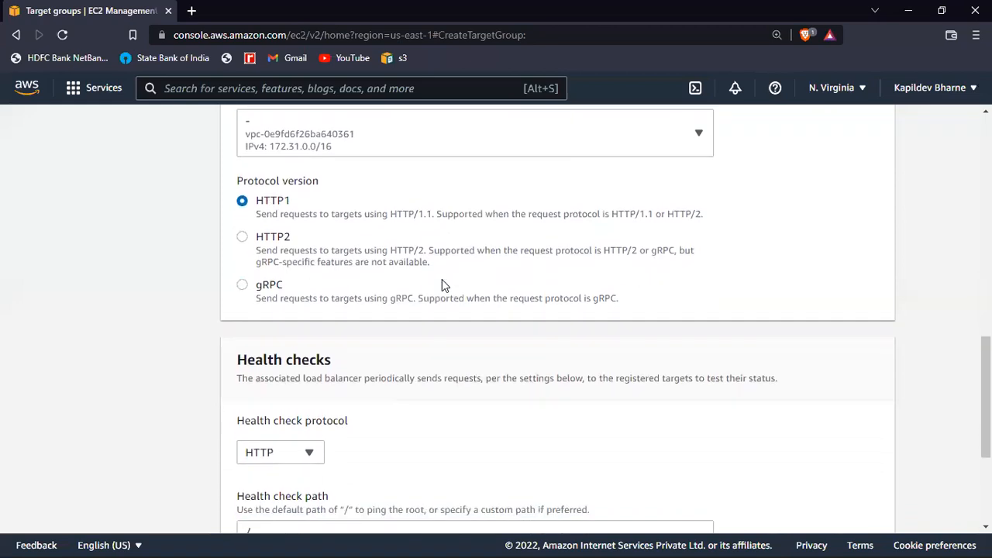
{"action": "scroll", "coordinate": [442, 279], "scroll_direction": "down", "scroll_amount": 1}
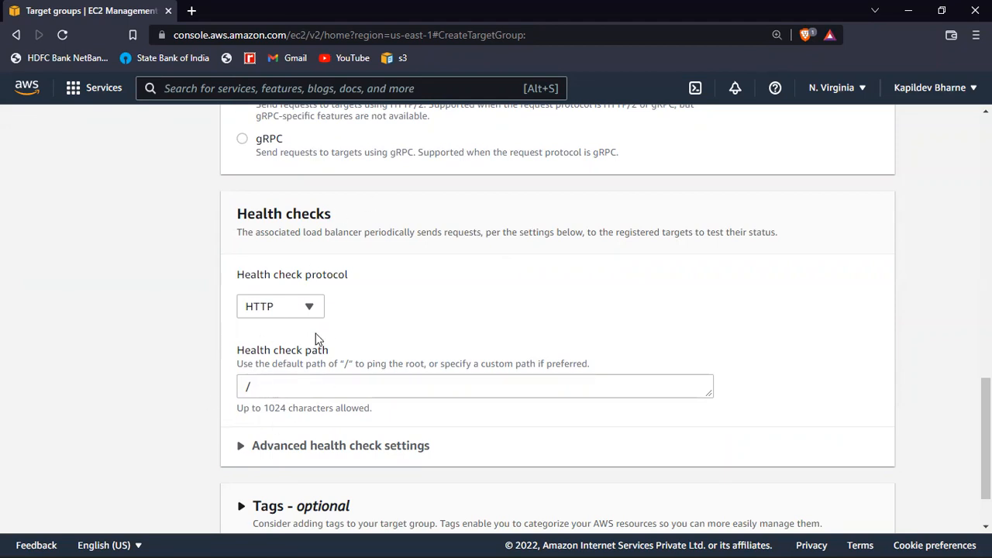
{"action": "scroll", "coordinate": [325, 332], "scroll_direction": "down", "scroll_amount": 1}
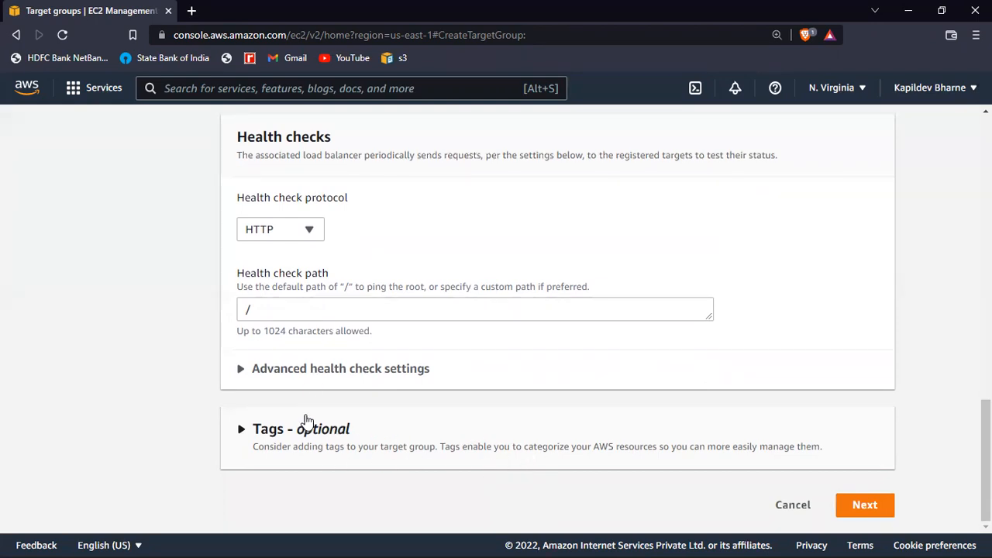
{"action": "left_click", "coordinate": [255, 427]}
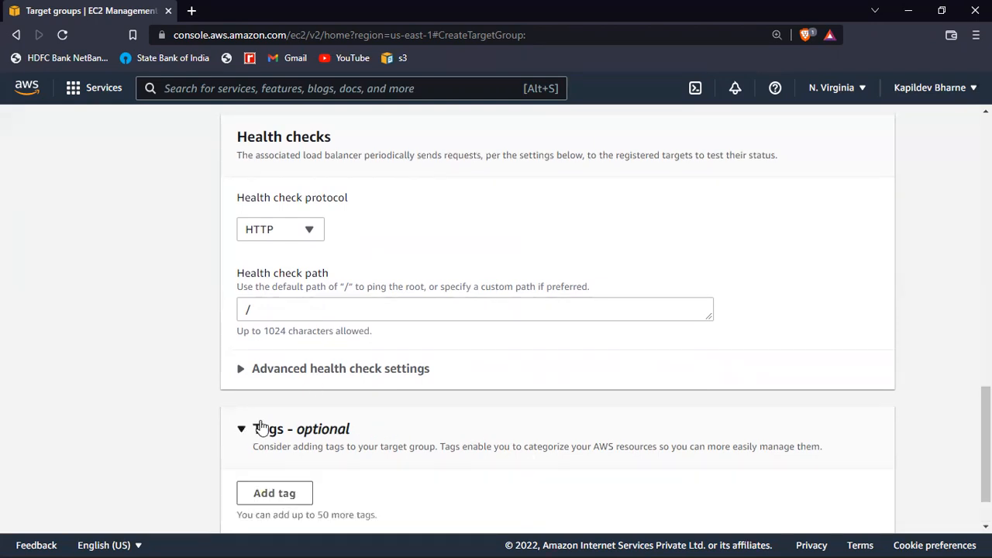
{"action": "scroll", "coordinate": [322, 448], "scroll_direction": "down", "scroll_amount": 2}
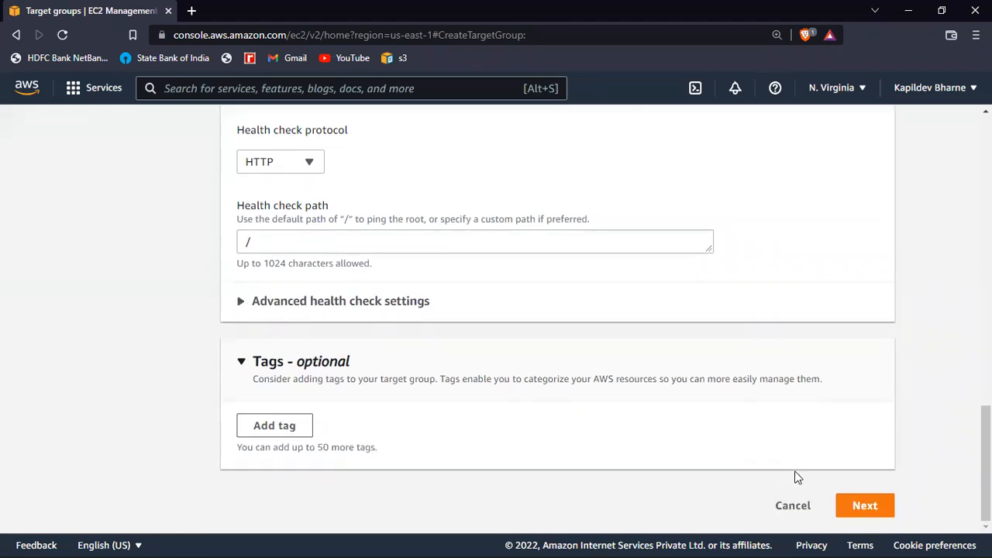
{"action": "left_click", "coordinate": [863, 506]}
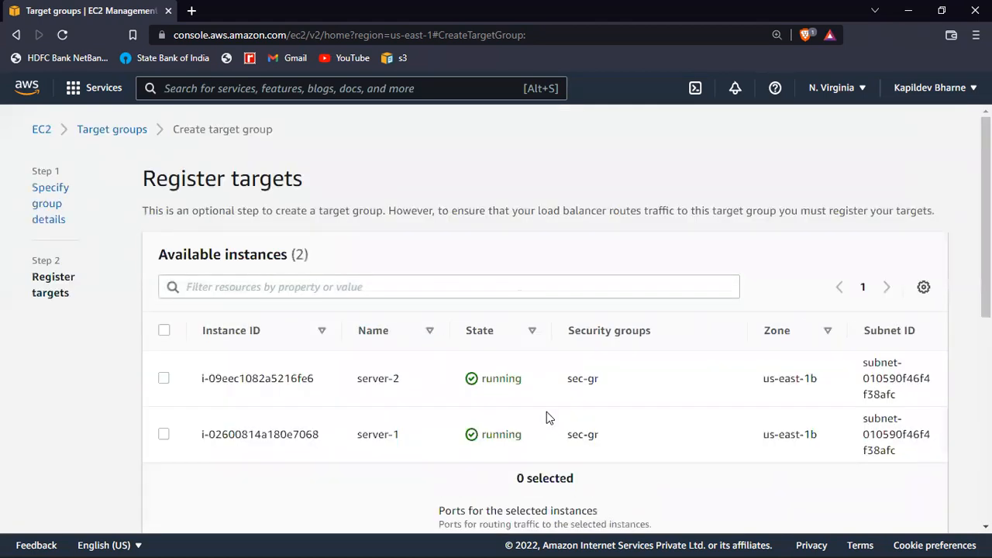
Step: Select the server-2 and server-1 instances and include them as pending targets on port 80
{"action": "scroll", "coordinate": [547, 413], "scroll_direction": "down", "scroll_amount": 1}
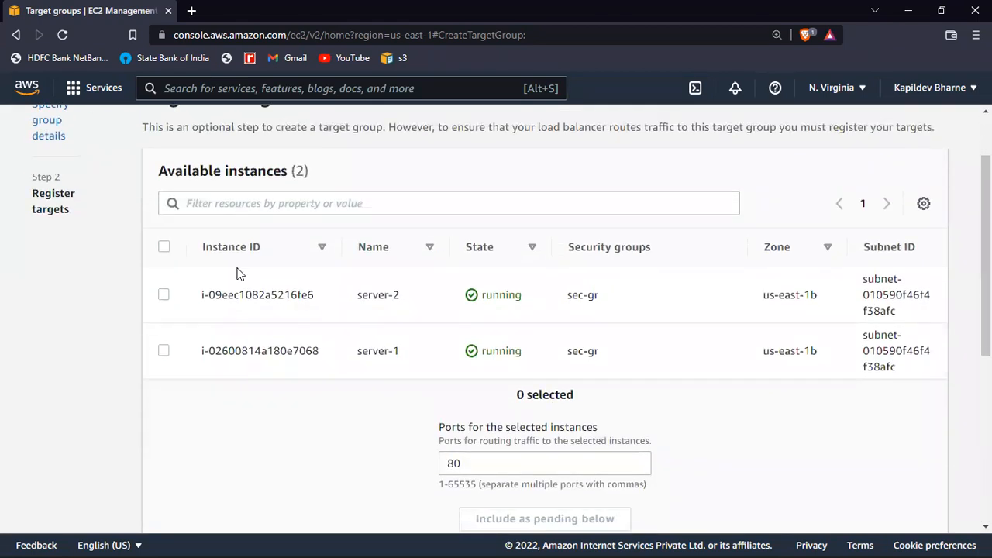
{"action": "left_click", "coordinate": [163, 298]}
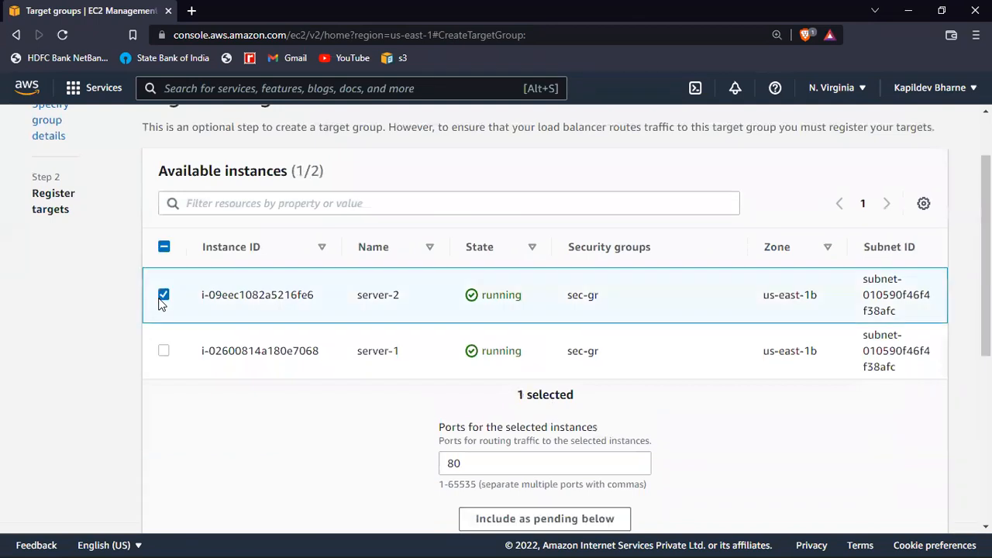
{"action": "left_click", "coordinate": [166, 352]}
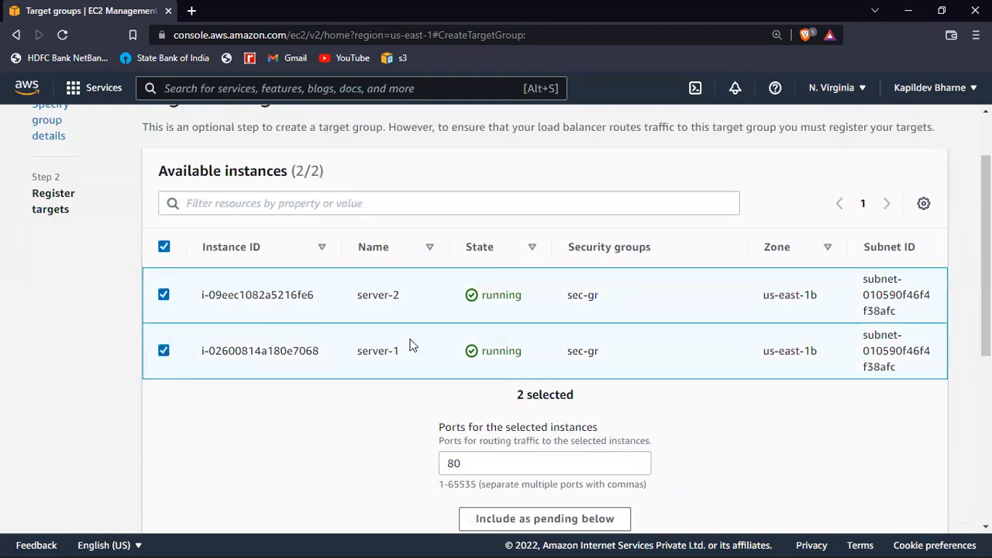
{"action": "scroll", "coordinate": [411, 345], "scroll_direction": "down", "scroll_amount": 3}
{"action": "left_click", "coordinate": [540, 302]}
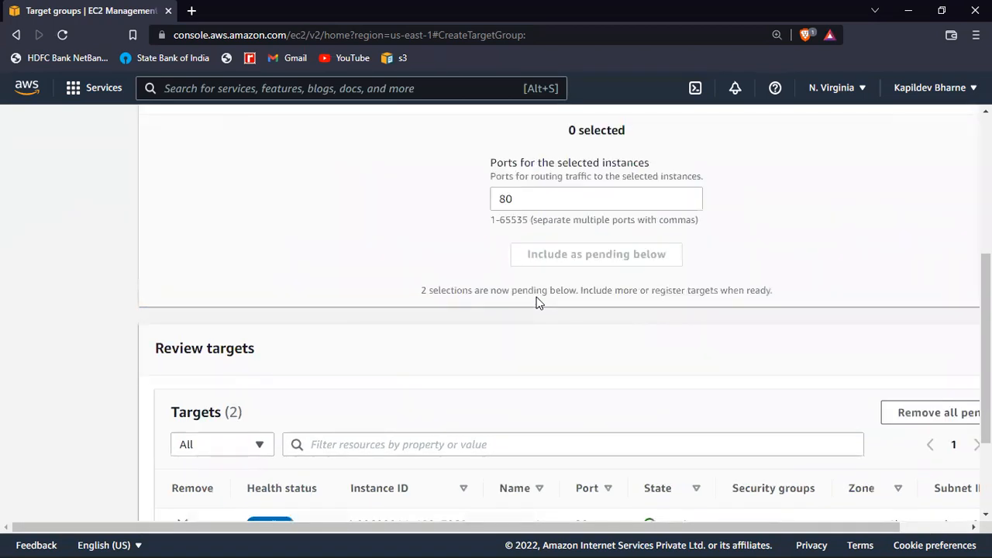
Step: Review the pending server-1 and server-2 targets and return to the target groups list without creating the group
{"action": "scroll", "coordinate": [539, 301], "scroll_direction": "down", "scroll_amount": 2}
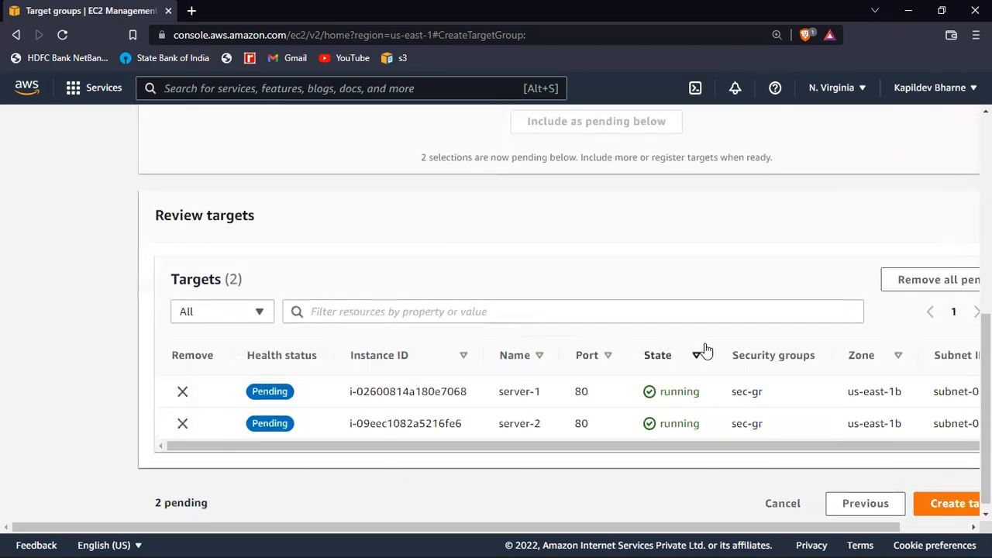
{"action": "scroll", "coordinate": [804, 354], "scroll_direction": "right", "scroll_amount": 1}
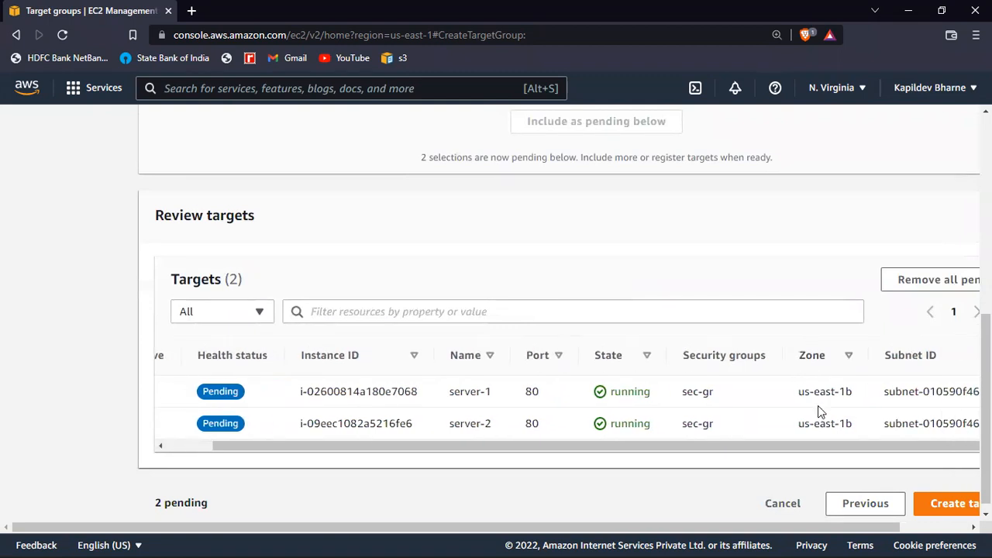
{"action": "scroll", "coordinate": [834, 420], "scroll_direction": "right", "scroll_amount": 1}
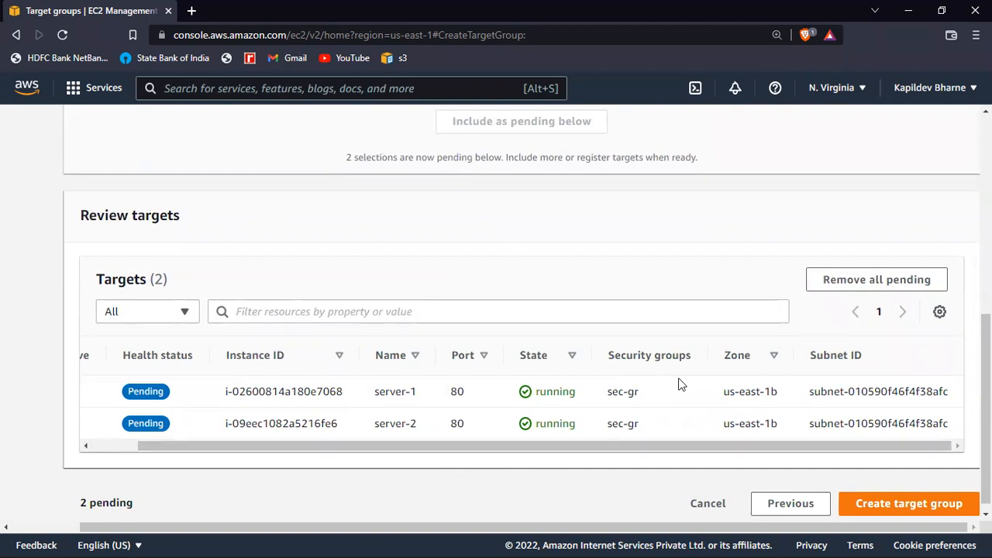
{"action": "scroll", "coordinate": [682, 385], "scroll_direction": "down", "scroll_amount": 1}
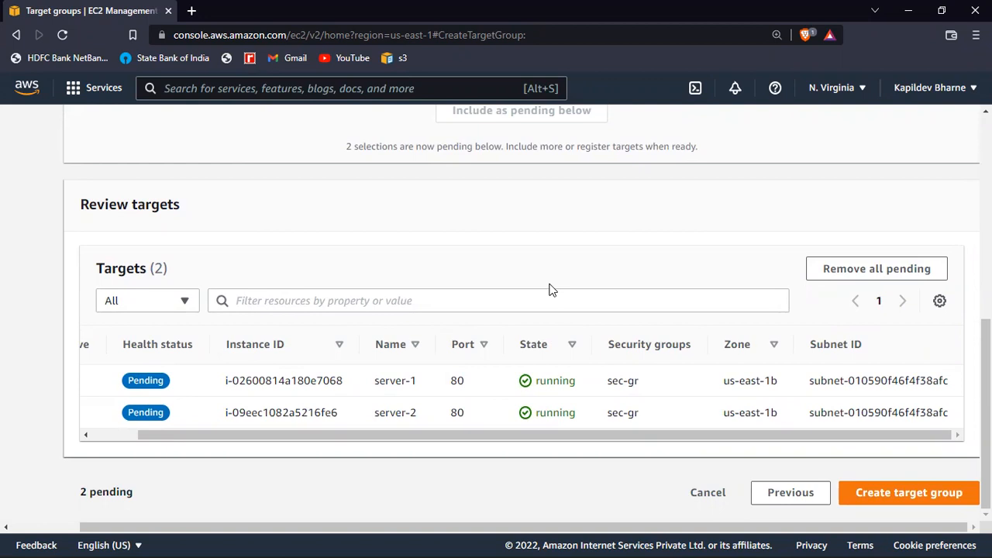
{"action": "scroll", "coordinate": [549, 289], "scroll_direction": "up", "scroll_amount": 5}
{"action": "scroll", "coordinate": [550, 283], "scroll_direction": "down", "scroll_amount": 5}
{"action": "scroll", "coordinate": [569, 280], "scroll_direction": "up", "scroll_amount": 5}
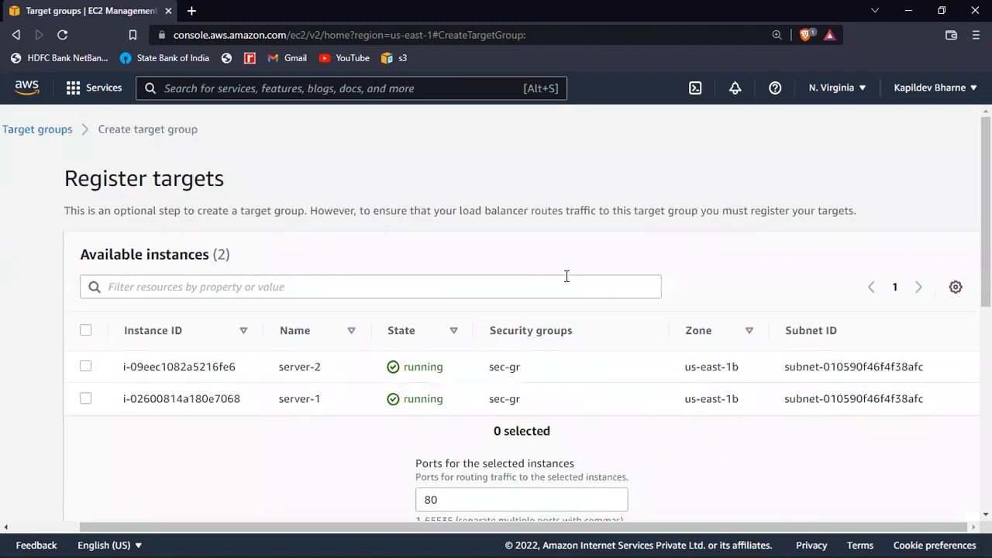
{"action": "scroll", "coordinate": [567, 276], "scroll_direction": "down", "scroll_amount": 1}
{"action": "scroll", "coordinate": [365, 206], "scroll_direction": "up", "scroll_amount": 1}
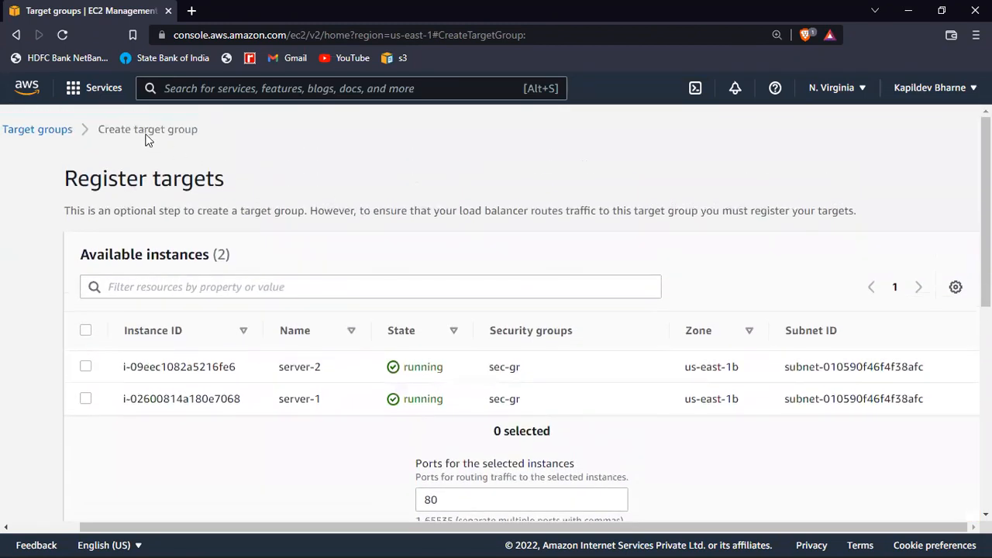
{"action": "left_click", "coordinate": [43, 136]}
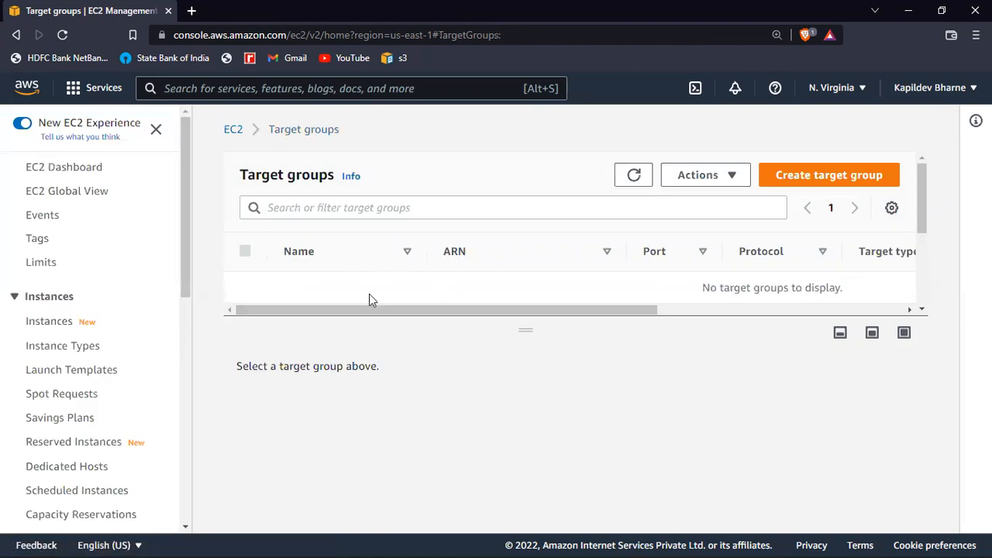
Step: Refresh the target groups list repeatedly to check whether the target group exists
{"action": "left_click", "coordinate": [644, 172]}
{"action": "left_click", "coordinate": [643, 171]}
{"action": "scroll", "coordinate": [166, 297], "scroll_direction": "down", "scroll_amount": 7}
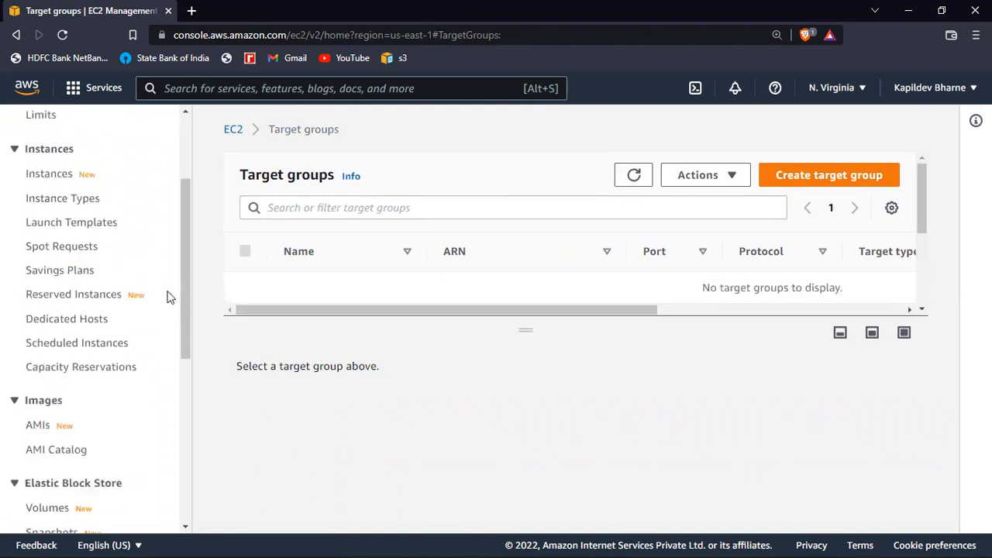
{"action": "left_click", "coordinate": [632, 176]}
{"action": "left_click", "coordinate": [632, 176]}
{"action": "left_click", "coordinate": [632, 176]}
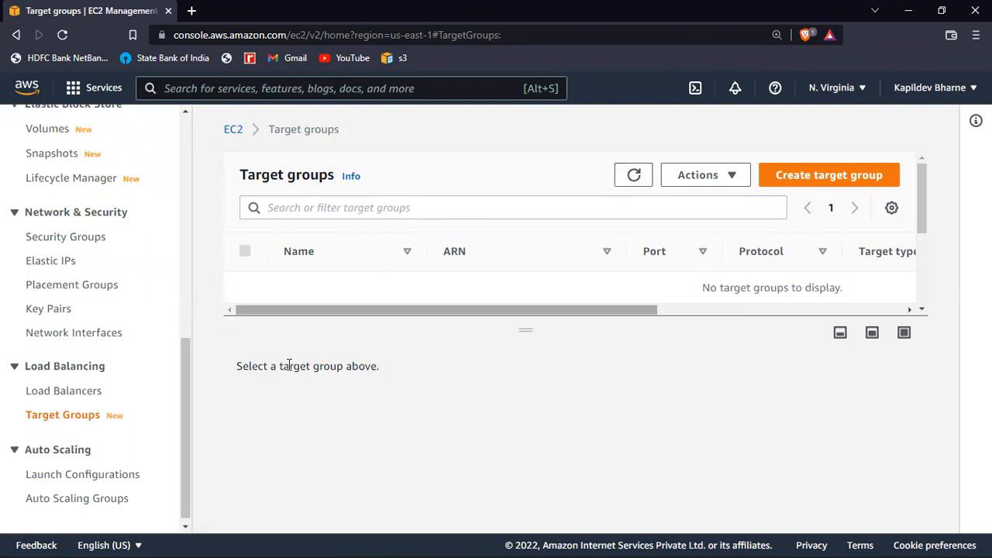
{"action": "scroll", "coordinate": [49, 350], "scroll_direction": "down", "scroll_amount": 1}
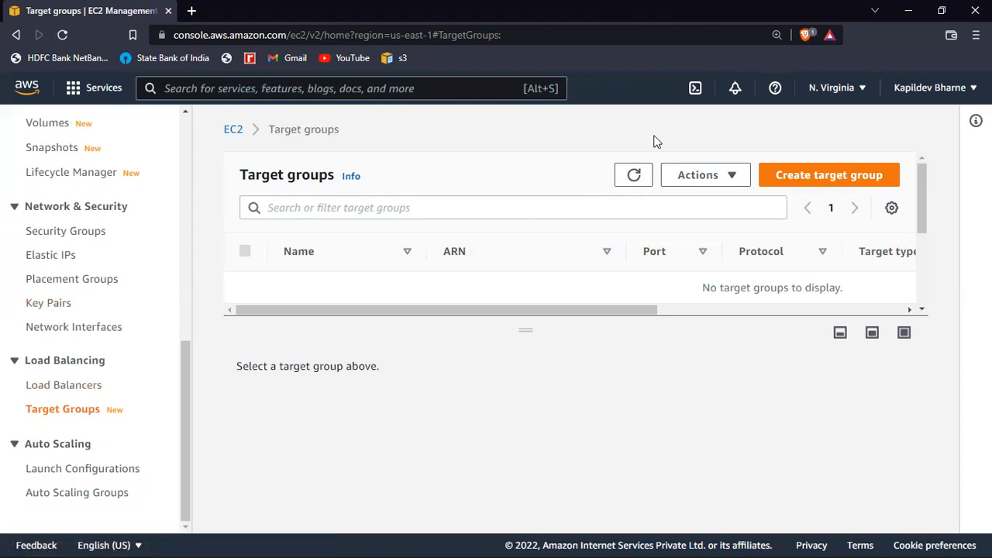
{"action": "left_click", "coordinate": [633, 175]}
{"action": "left_click", "coordinate": [634, 176]}
Step: Check which actions are available for target groups, and refresh the list again
{"action": "left_click", "coordinate": [702, 178]}
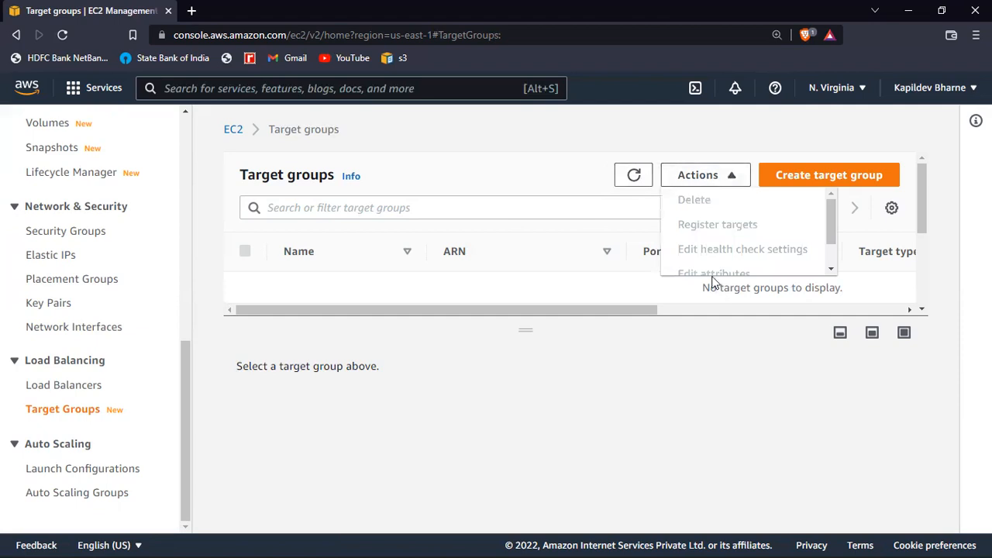
{"action": "scroll", "coordinate": [715, 236], "scroll_direction": "down", "scroll_amount": 1}
{"action": "scroll", "coordinate": [715, 235], "scroll_direction": "up", "scroll_amount": 1}
{"action": "left_click", "coordinate": [561, 388]}
{"action": "left_click", "coordinate": [635, 182]}
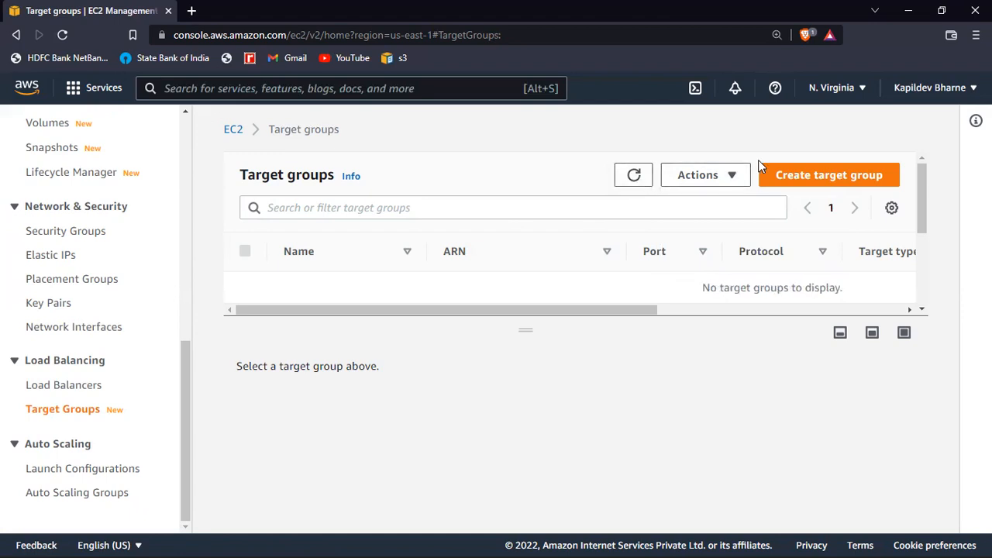
{"action": "left_click", "coordinate": [787, 171]}
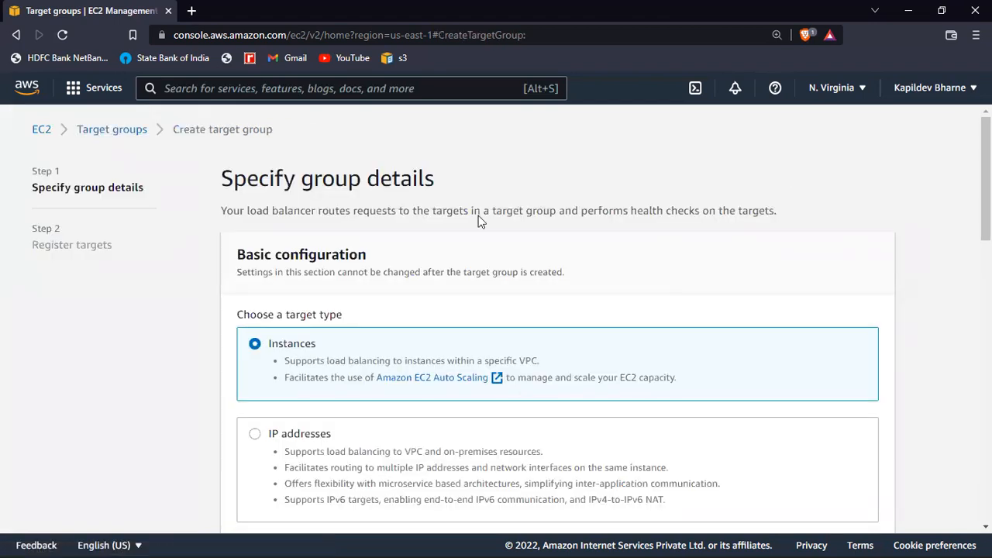
{"action": "scroll", "coordinate": [352, 292], "scroll_direction": "down", "scroll_amount": 3}
{"action": "scroll", "coordinate": [352, 293], "scroll_direction": "down", "scroll_amount": 3}
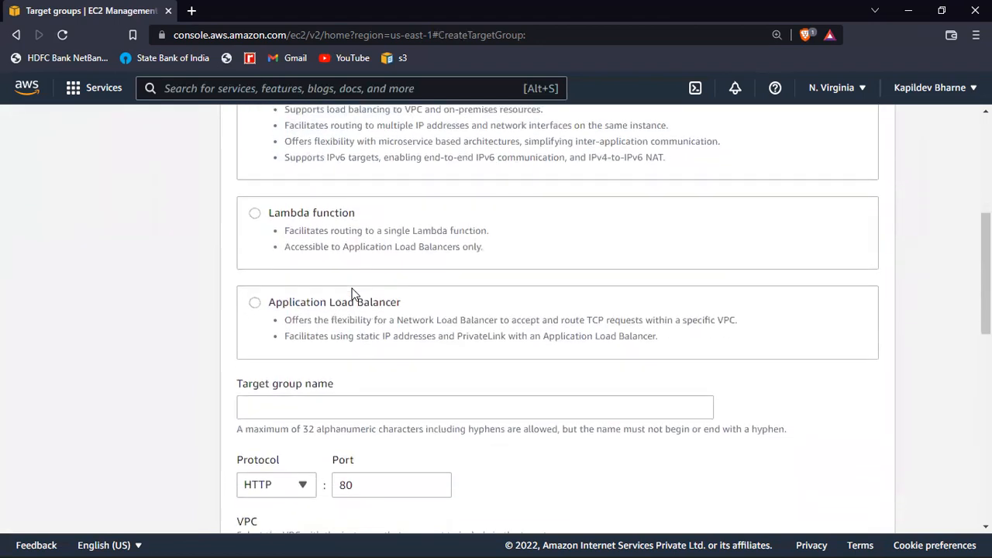
{"action": "scroll", "coordinate": [352, 293], "scroll_direction": "down", "scroll_amount": 1}
{"action": "scroll", "coordinate": [353, 294], "scroll_direction": "up", "scroll_amount": 2}
{"action": "scroll", "coordinate": [352, 293], "scroll_direction": "up", "scroll_amount": 3}
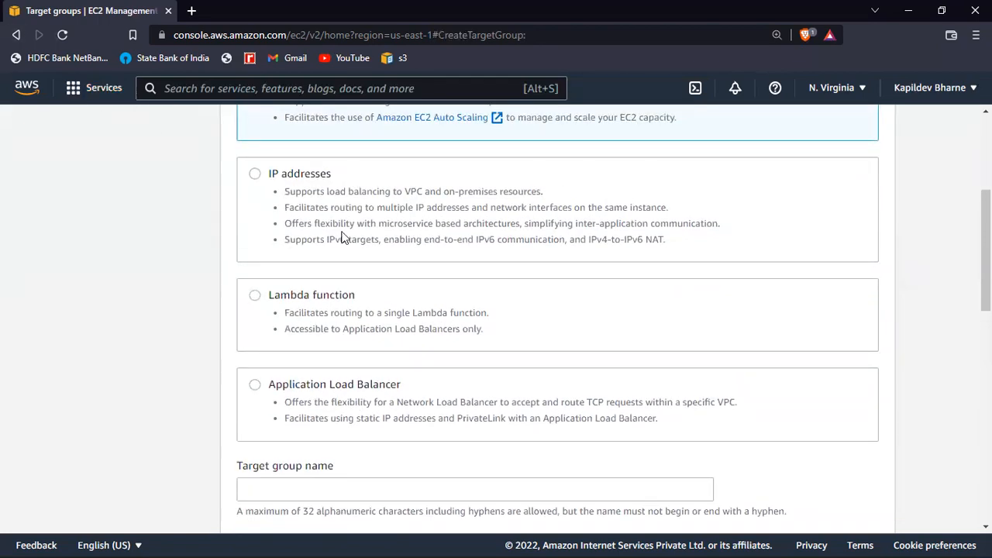
{"action": "scroll", "coordinate": [346, 234], "scroll_direction": "down", "scroll_amount": 1}
{"action": "scroll", "coordinate": [345, 234], "scroll_direction": "down", "scroll_amount": 8}
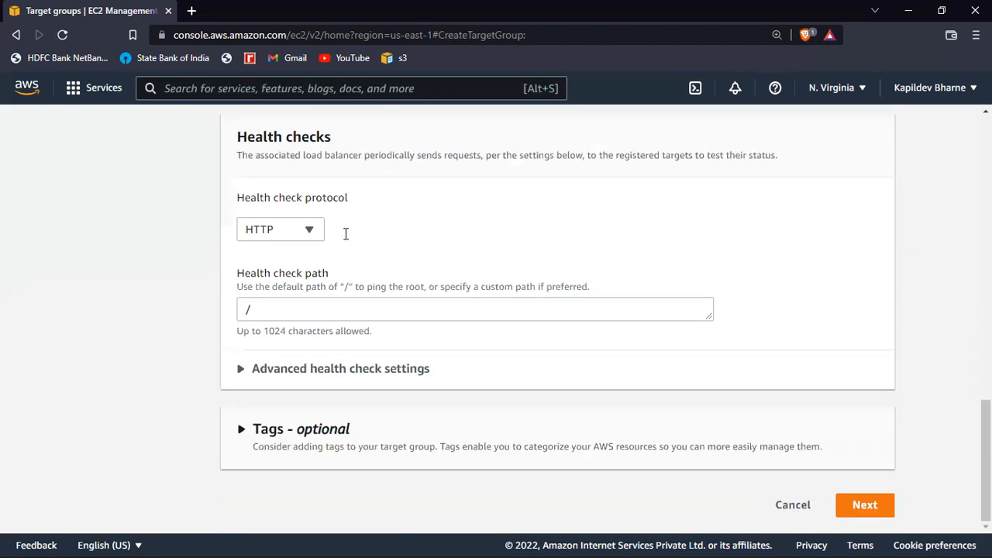
{"action": "scroll", "coordinate": [346, 236], "scroll_direction": "up", "scroll_amount": 10}
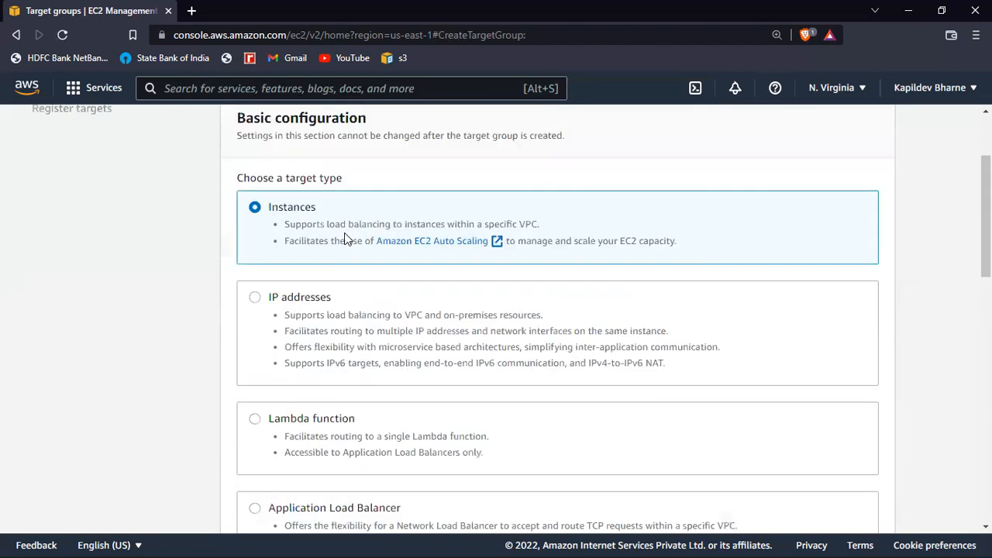
{"action": "left_click", "coordinate": [16, 36]}
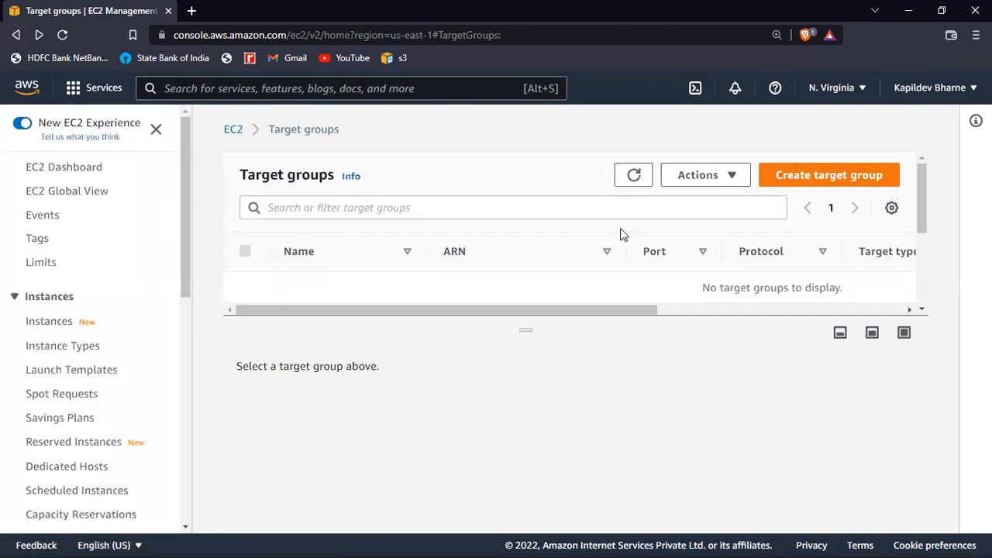
Step: Start a new target group of type Instances and enter a group name beginning with "target-"
{"action": "left_click", "coordinate": [635, 176]}
{"action": "left_click", "coordinate": [863, 174]}
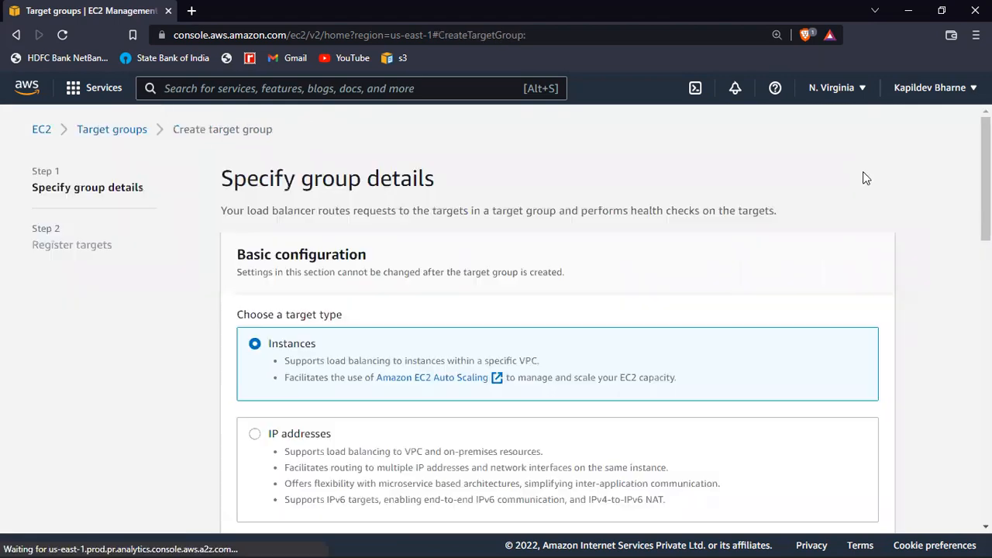
{"action": "scroll", "coordinate": [453, 269], "scroll_direction": "down", "scroll_amount": 5}
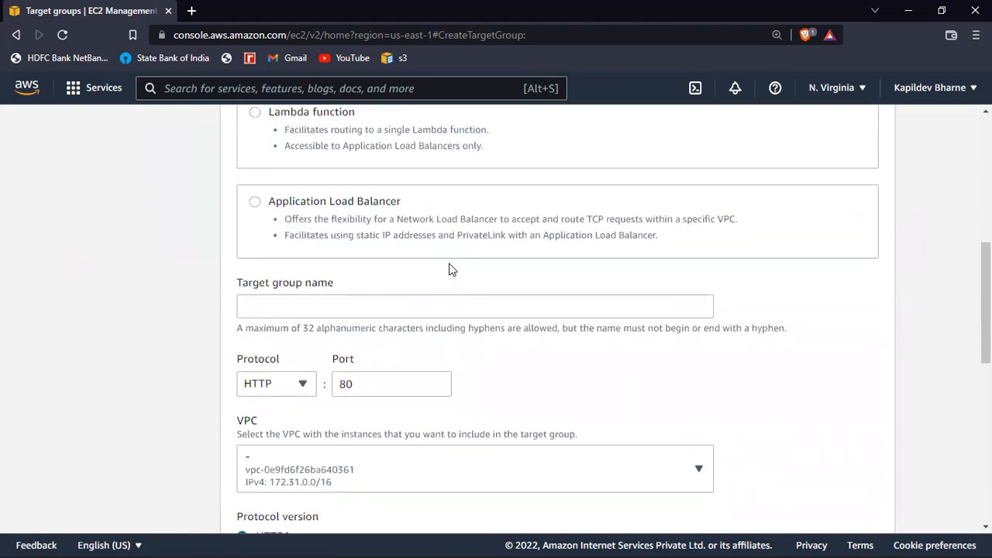
{"action": "left_click", "coordinate": [272, 303]}
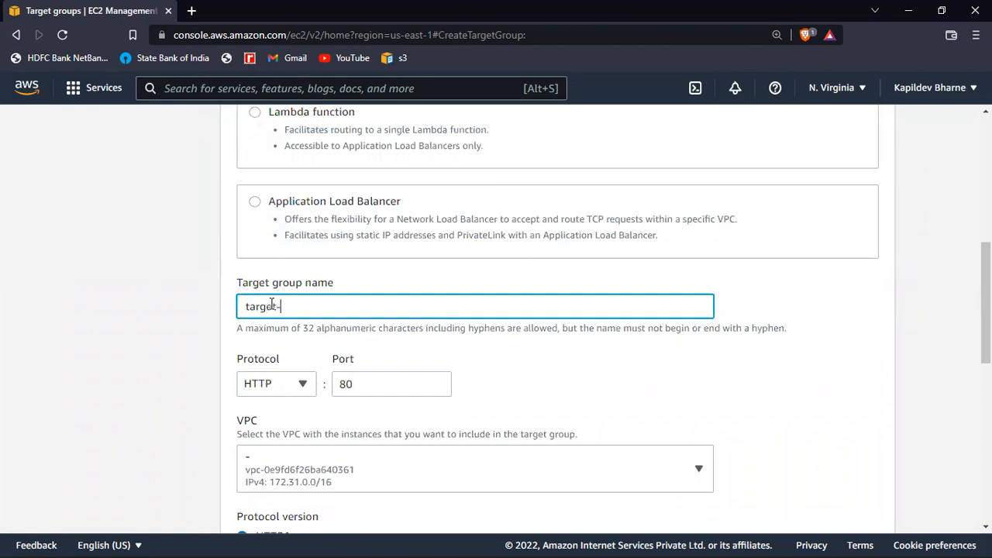
Step: Keep the default VPC, HTTP1 protocol version and HTTP health check settings, and continue to target registration
{"action": "scroll", "coordinate": [272, 305], "scroll_direction": "down", "scroll_amount": 4}
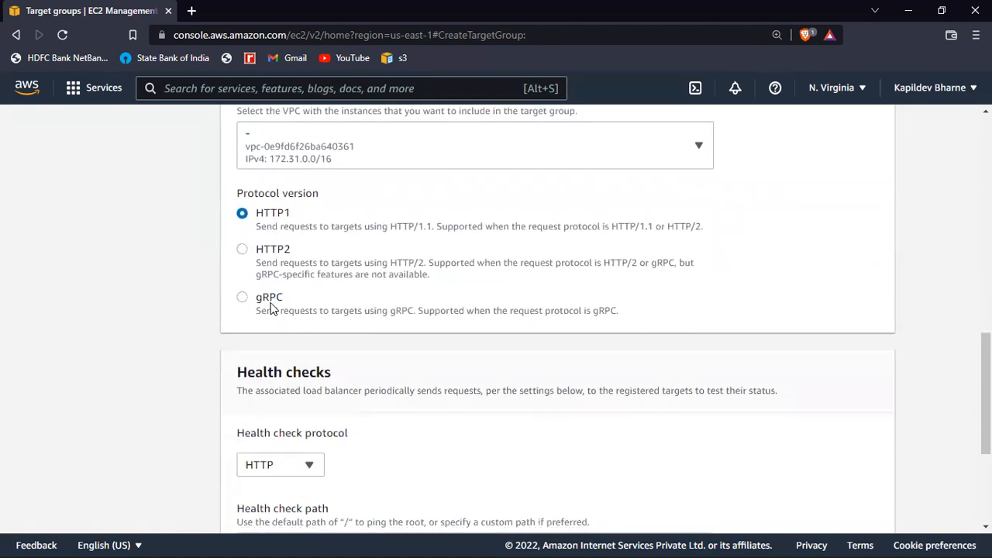
{"action": "scroll", "coordinate": [272, 308], "scroll_direction": "down", "scroll_amount": 3}
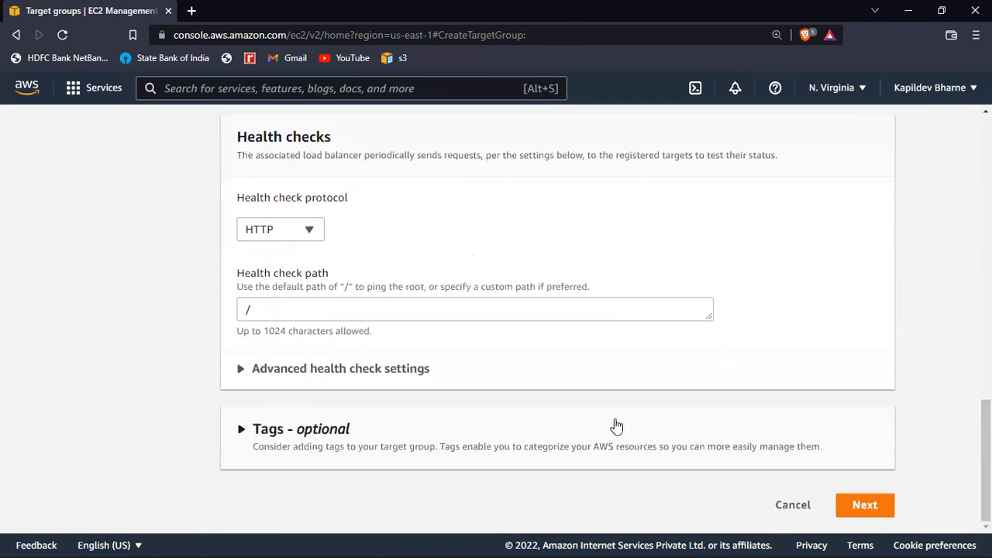
{"action": "left_click", "coordinate": [852, 506]}
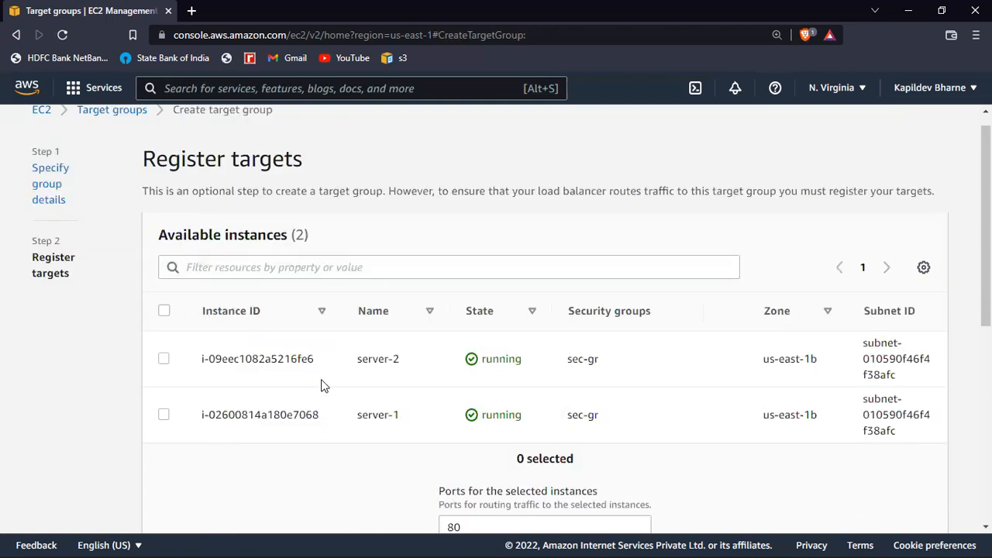
Step: Select the server-2 and server-1 instances and include them as pending targets on port 80 in the new group
{"action": "scroll", "coordinate": [324, 386], "scroll_direction": "down", "scroll_amount": 5}
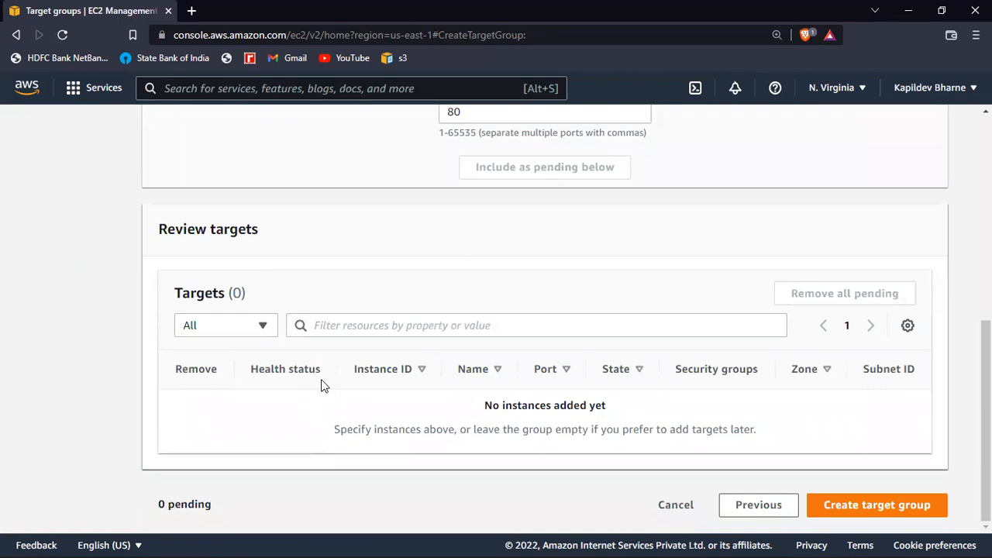
{"action": "scroll", "coordinate": [323, 387], "scroll_direction": "up", "scroll_amount": 5}
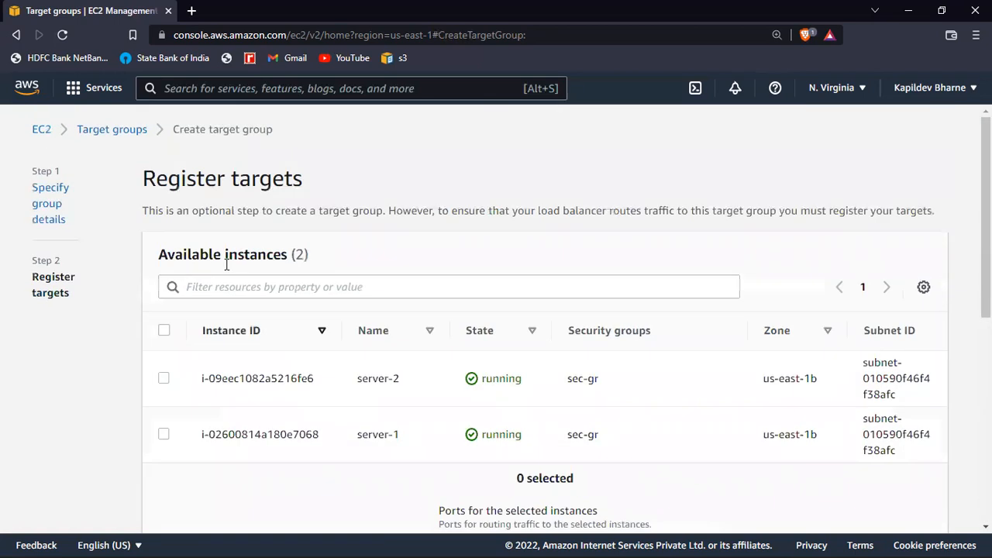
{"action": "left_click", "coordinate": [164, 380]}
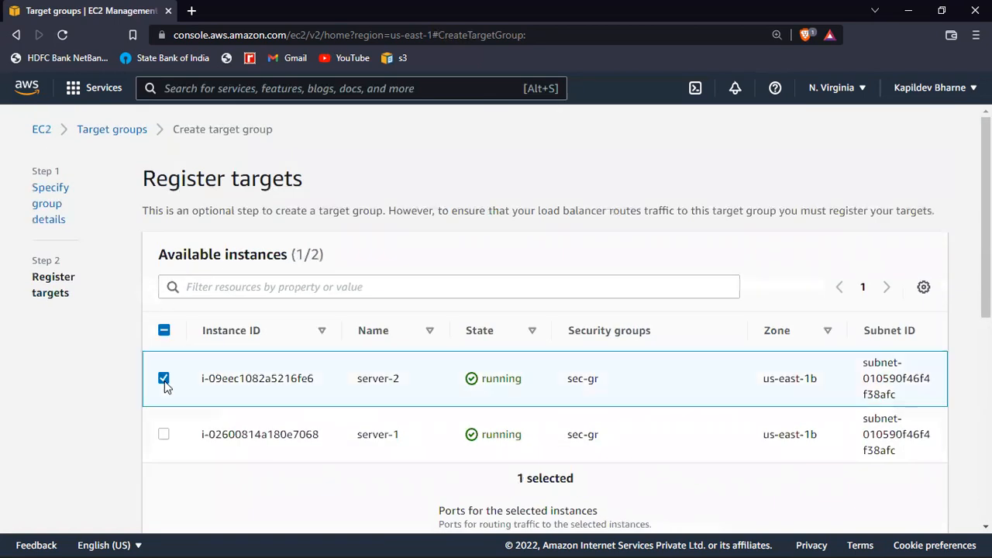
{"action": "left_click", "coordinate": [166, 429]}
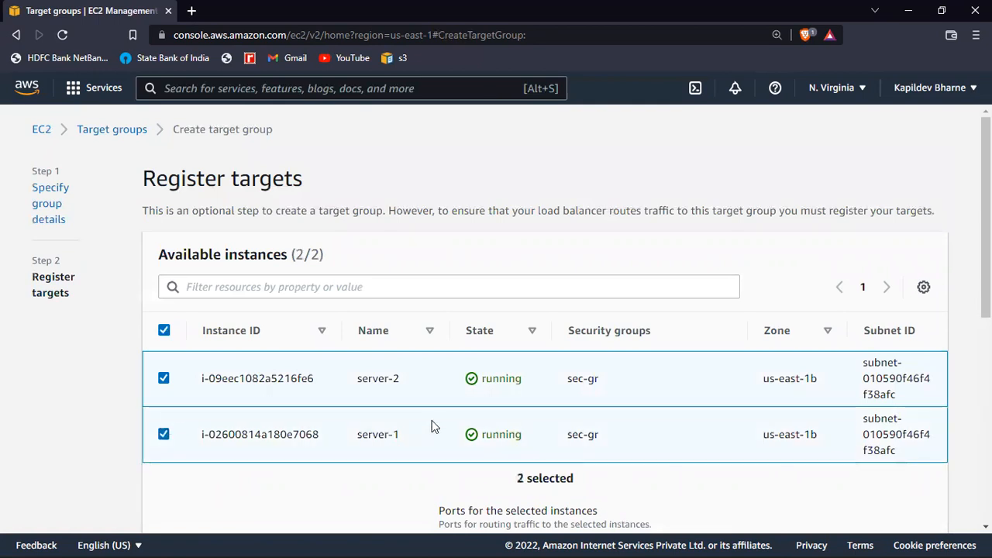
{"action": "scroll", "coordinate": [426, 416], "scroll_direction": "down", "scroll_amount": 2}
{"action": "scroll", "coordinate": [426, 416], "scroll_direction": "down", "scroll_amount": 4}
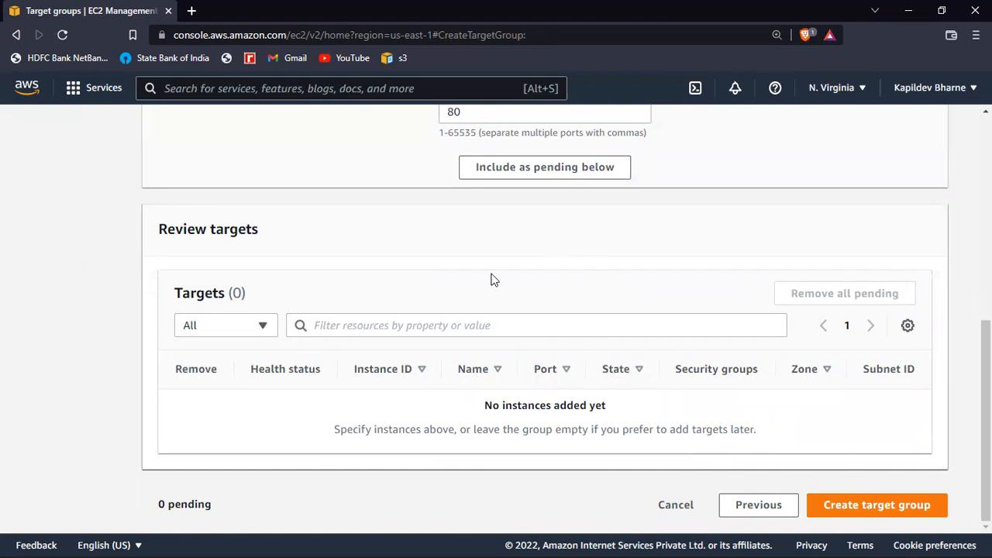
{"action": "scroll", "coordinate": [494, 280], "scroll_direction": "up", "scroll_amount": 1}
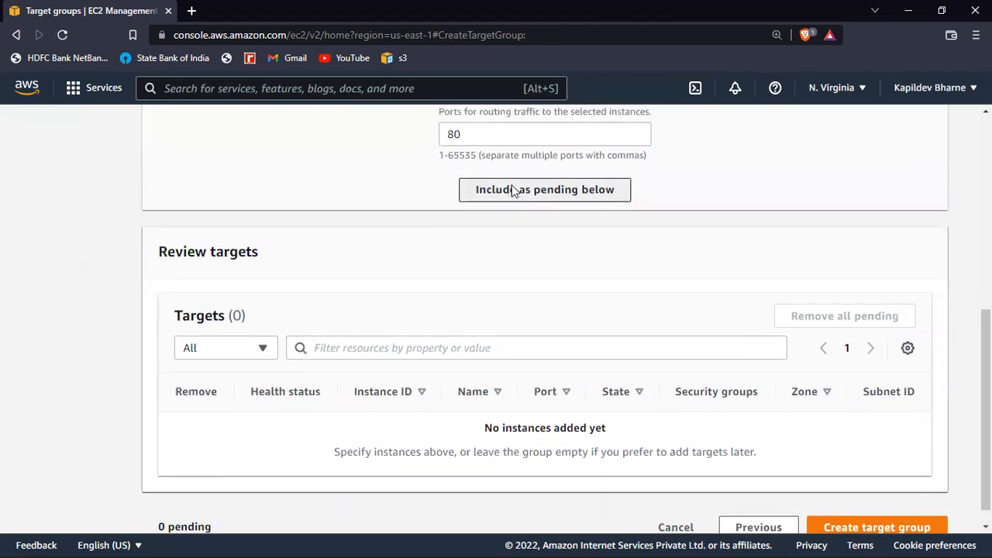
{"action": "left_click", "coordinate": [513, 192]}
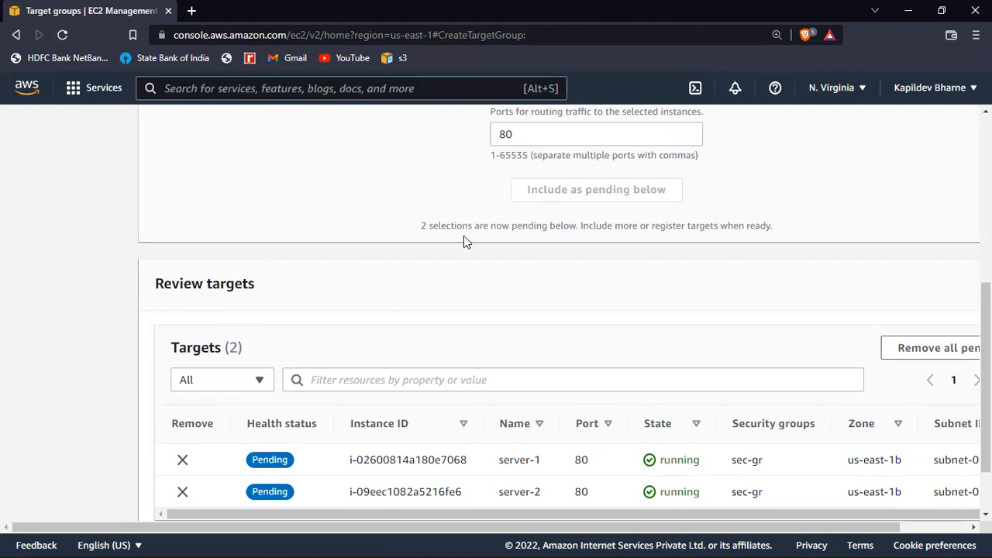
Step: Review the pending targets' ports, states, security groups, zones and subnets, and compare them with the available instances
{"action": "scroll", "coordinate": [463, 236], "scroll_direction": "down", "scroll_amount": 1}
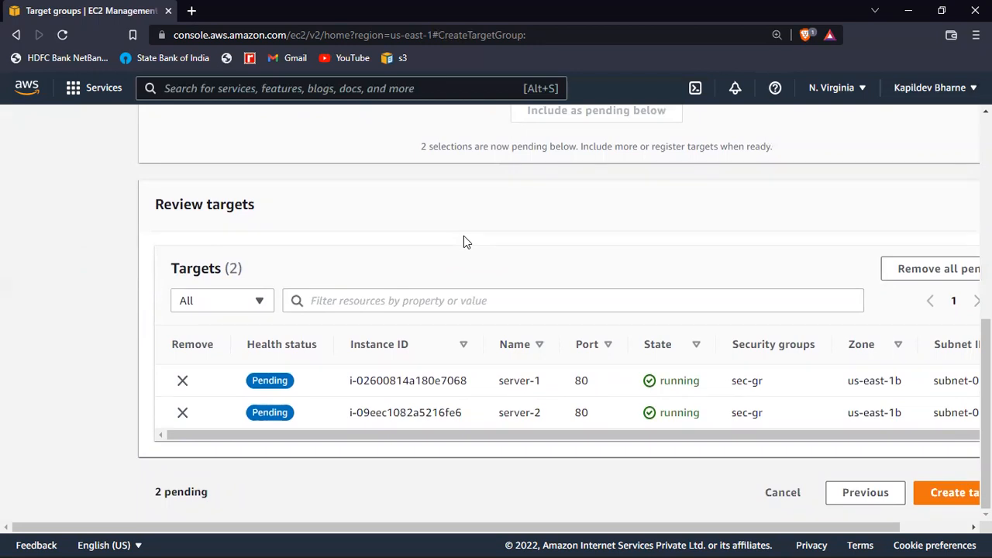
{"action": "scroll", "coordinate": [504, 400], "scroll_direction": "right", "scroll_amount": 2}
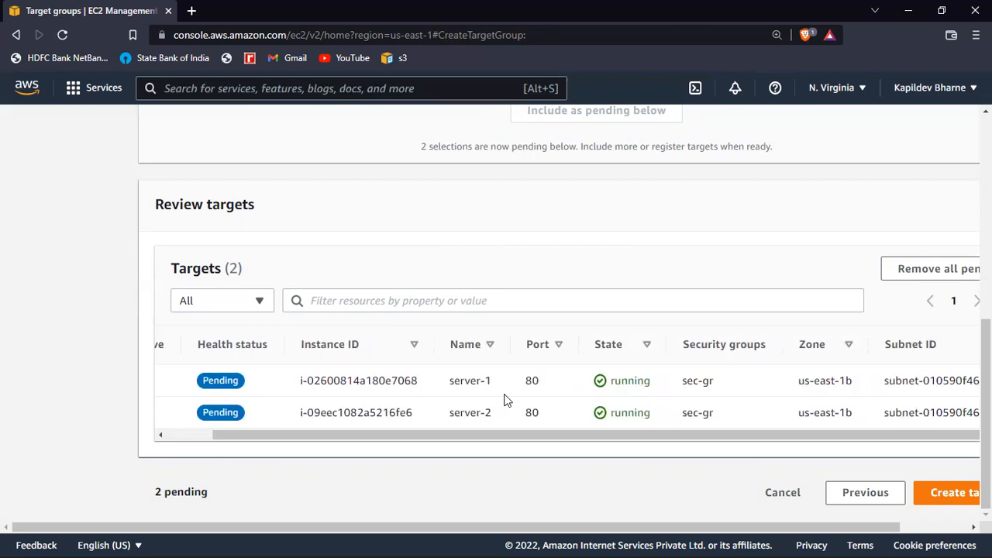
{"action": "scroll", "coordinate": [504, 333], "scroll_direction": "up", "scroll_amount": 2}
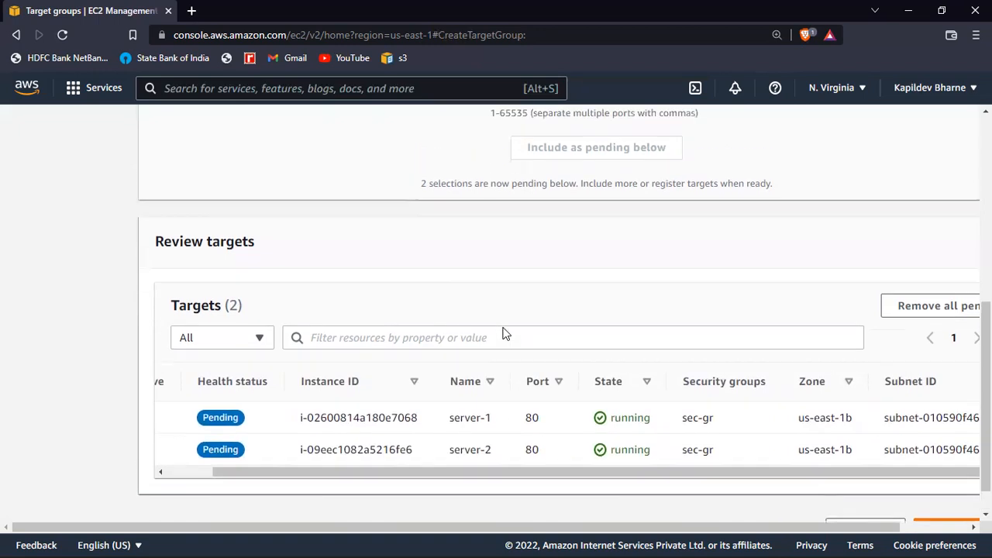
{"action": "scroll", "coordinate": [503, 333], "scroll_direction": "up", "scroll_amount": 3}
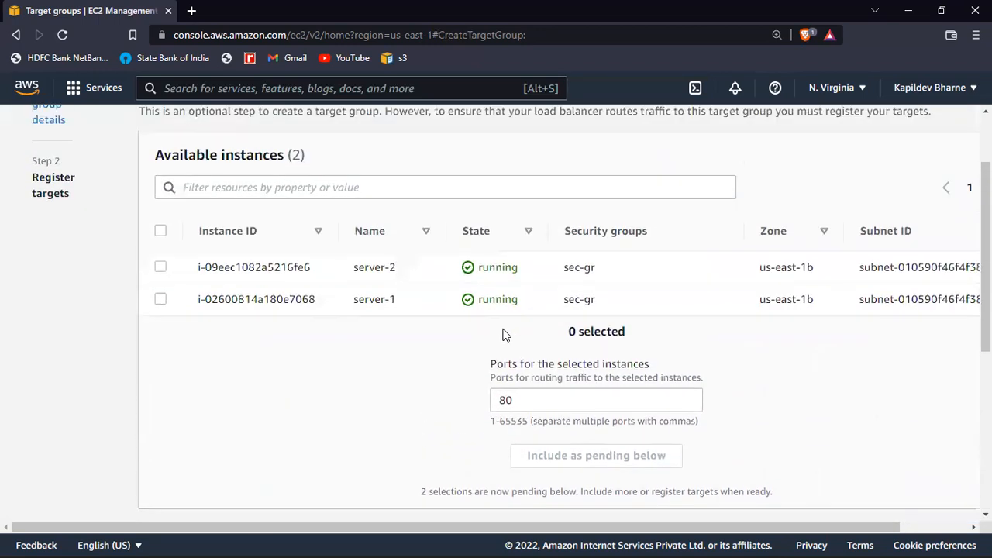
{"action": "scroll", "coordinate": [502, 334], "scroll_direction": "up", "scroll_amount": 2}
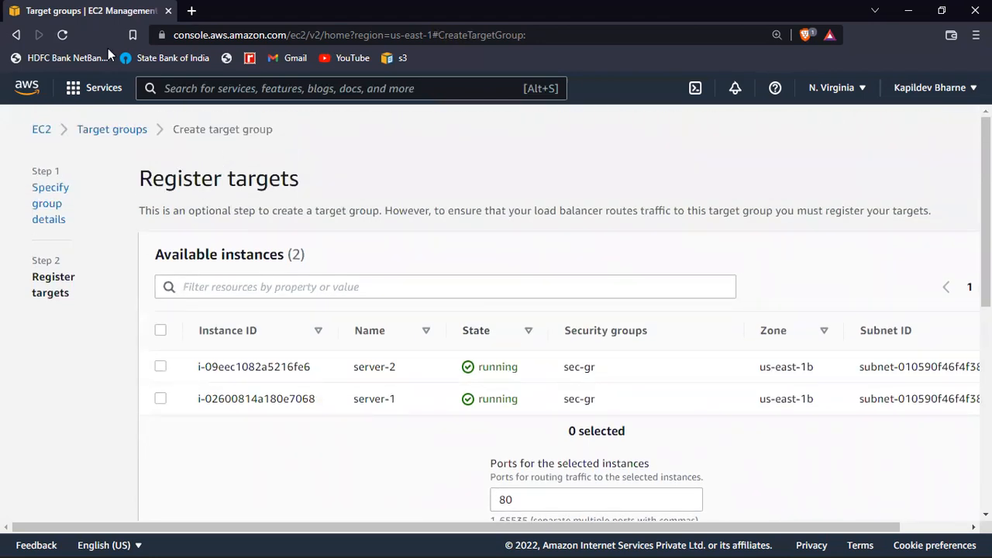
{"action": "scroll", "coordinate": [381, 184], "scroll_direction": "down", "scroll_amount": 1}
{"action": "scroll", "coordinate": [381, 184], "scroll_direction": "down", "scroll_amount": 5}
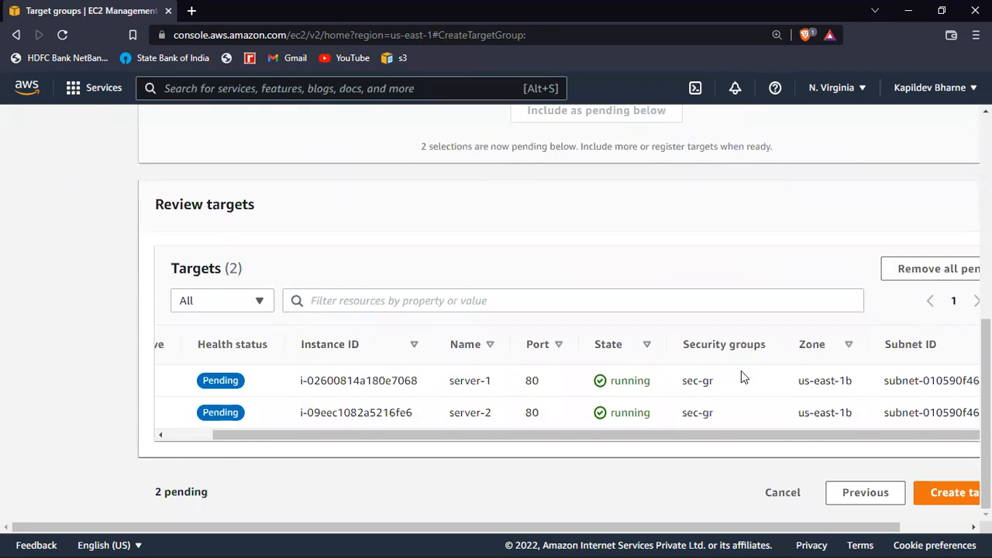
{"action": "scroll", "coordinate": [741, 373], "scroll_direction": "right", "scroll_amount": 2}
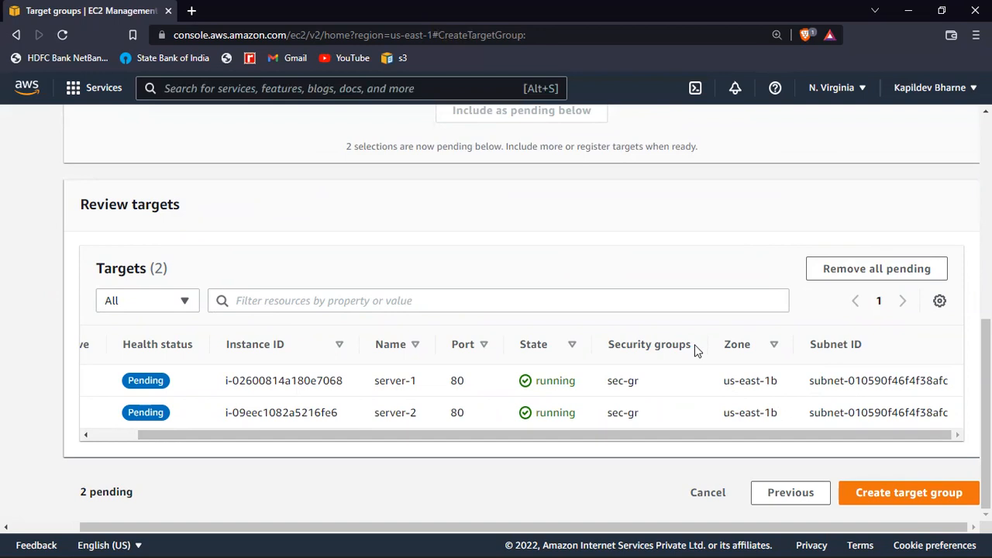
{"action": "scroll", "coordinate": [525, 353], "scroll_direction": "left", "scroll_amount": 1}
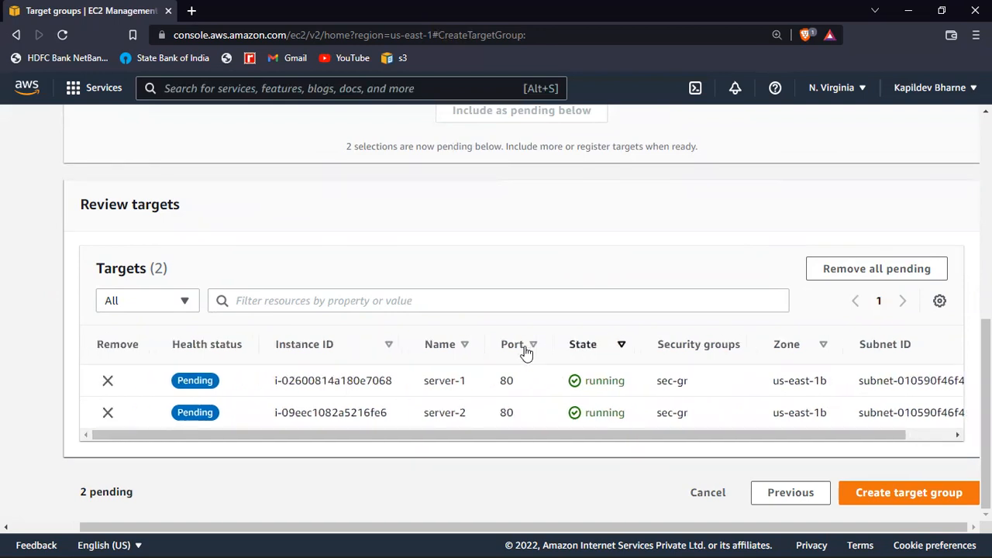
{"action": "left_click", "coordinate": [525, 350]}
{"action": "scroll", "coordinate": [671, 268], "scroll_direction": "up", "scroll_amount": 10}
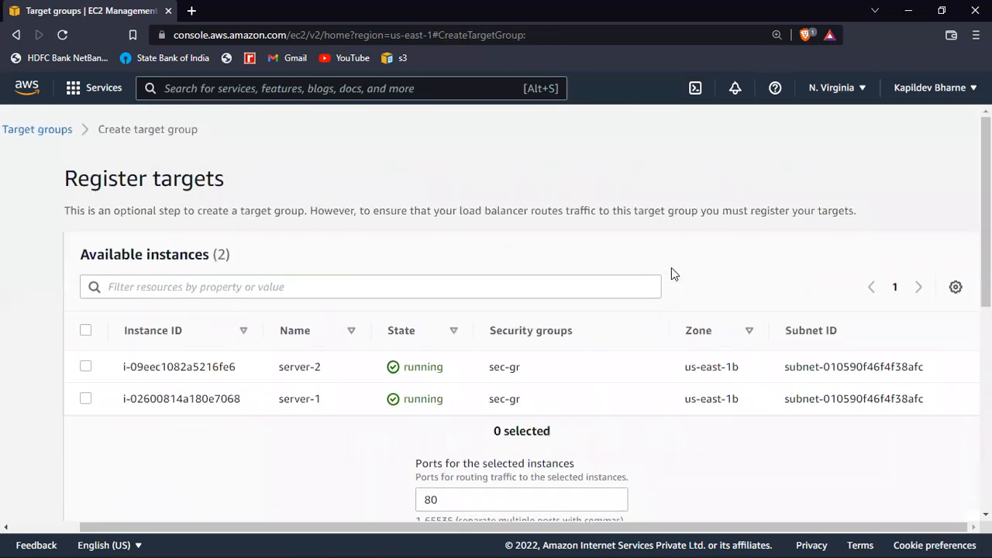
{"action": "scroll", "coordinate": [671, 267], "scroll_direction": "down", "scroll_amount": 10}
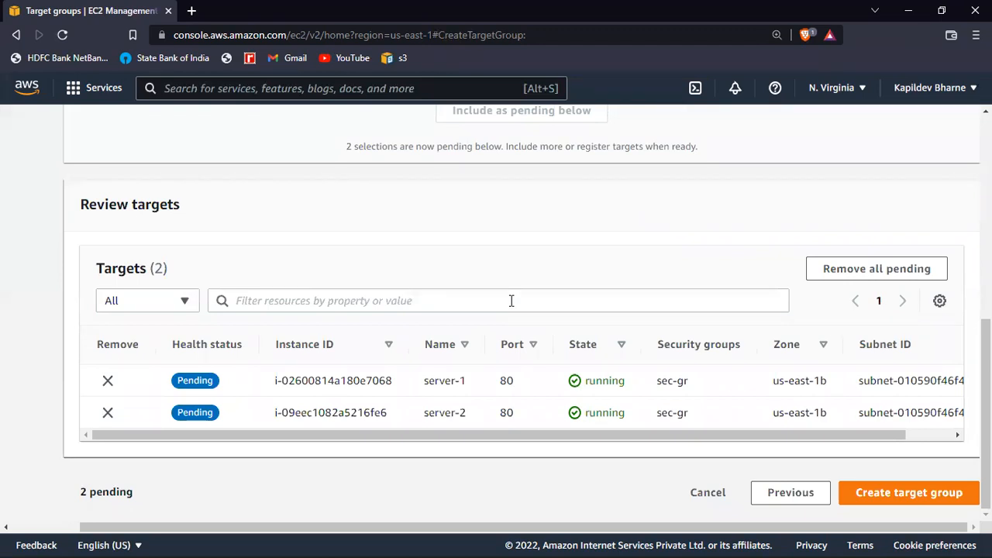
{"action": "scroll", "coordinate": [512, 301], "scroll_direction": "up", "scroll_amount": 1}
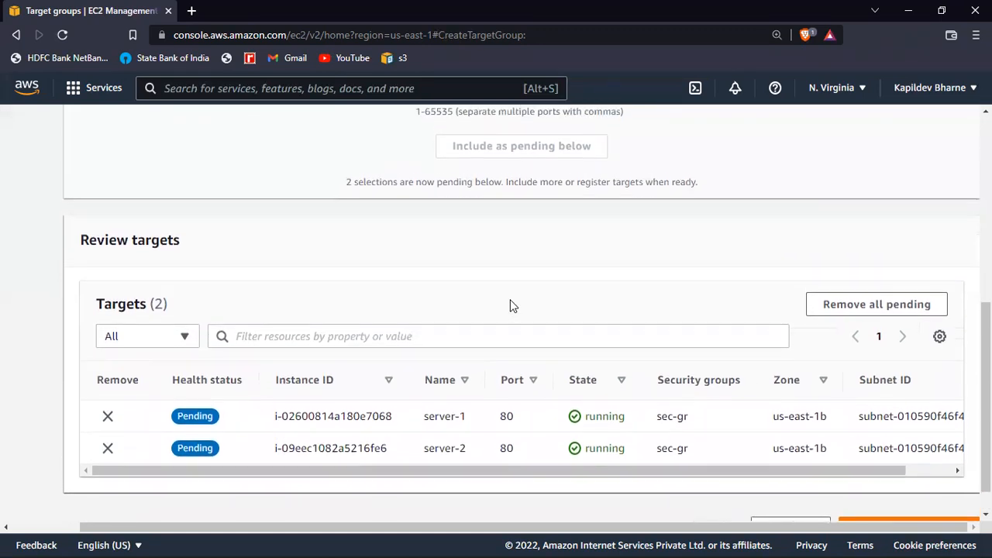
Step: Create the target group with the two pending instances and check its port, protocol and load balancer association in the list
{"action": "scroll", "coordinate": [510, 301], "scroll_direction": "up", "scroll_amount": 3}
{"action": "scroll", "coordinate": [510, 301], "scroll_direction": "down", "scroll_amount": 4}
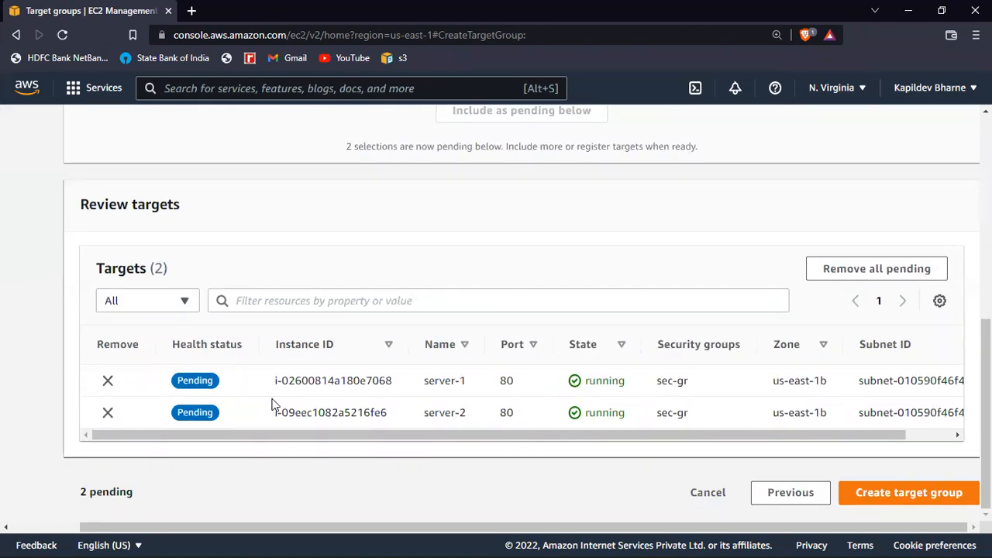
{"action": "left_click", "coordinate": [925, 489]}
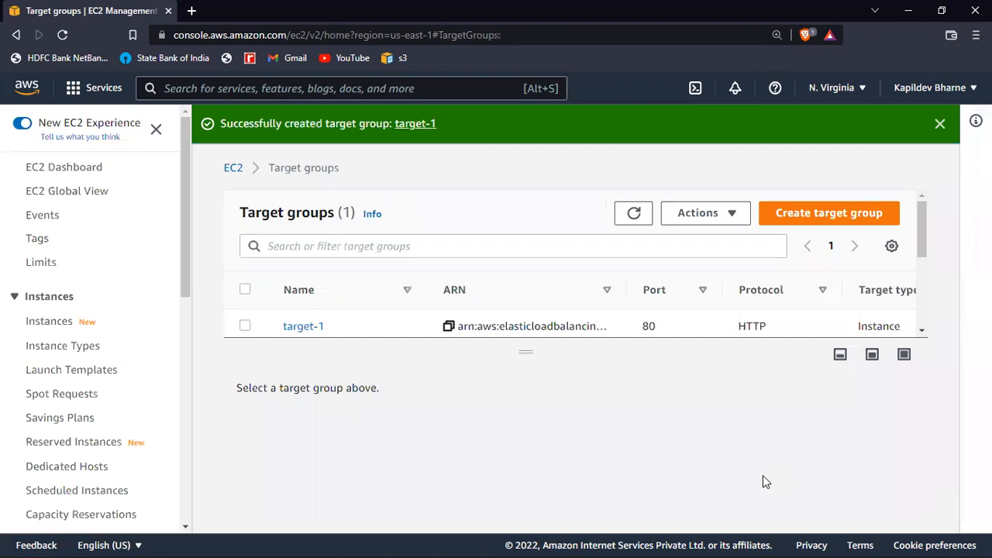
{"action": "scroll", "coordinate": [684, 329], "scroll_direction": "right", "scroll_amount": 5}
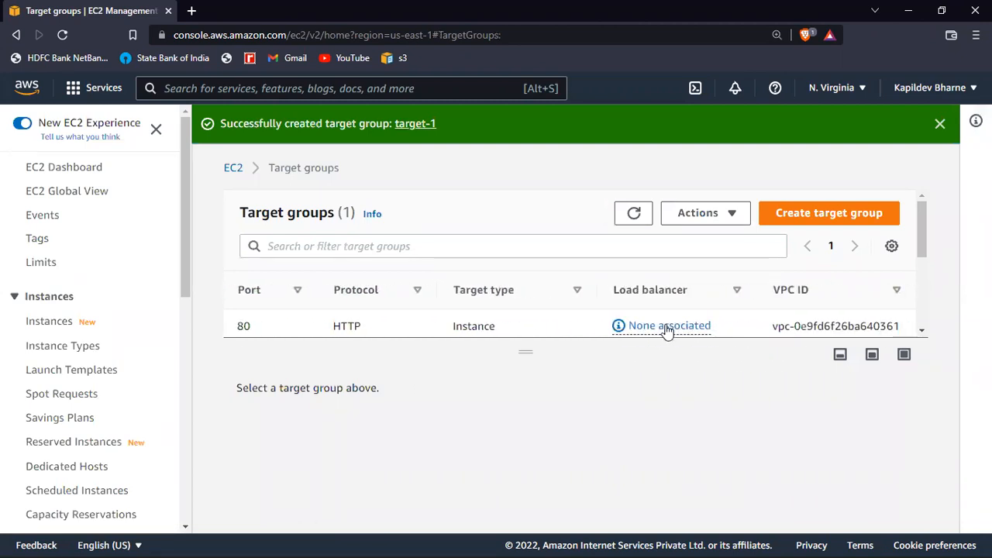
{"action": "scroll", "coordinate": [822, 303], "scroll_direction": "left", "scroll_amount": 5}
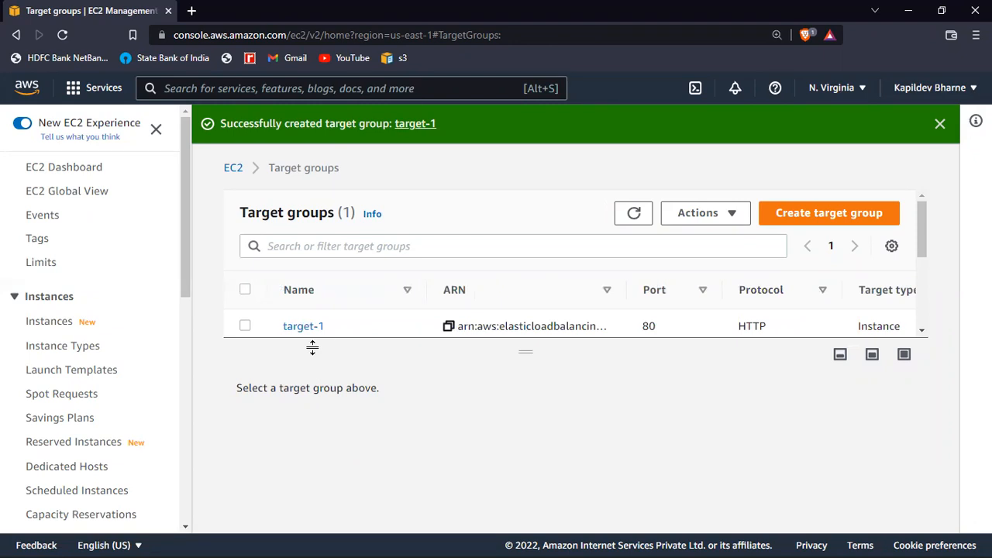
Step: Go to the EC2 load balancers and start creating a new load balancer
{"action": "scroll", "coordinate": [29, 423], "scroll_direction": "down", "scroll_amount": 7}
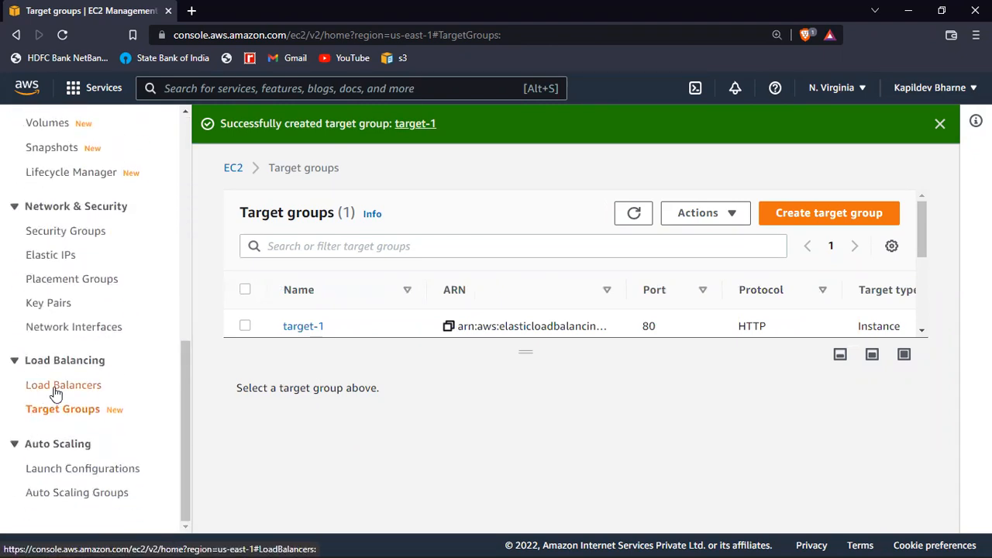
{"action": "left_click", "coordinate": [56, 388]}
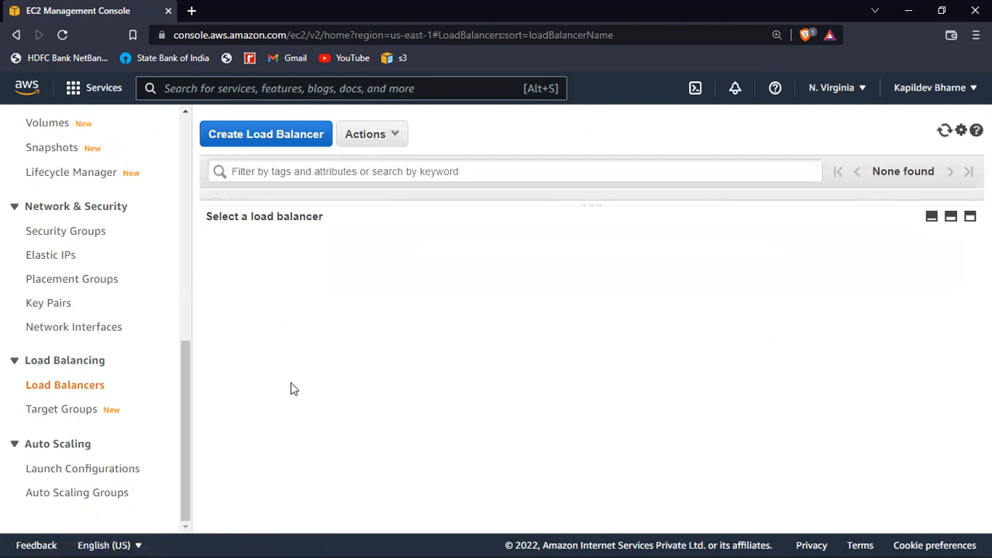
{"action": "left_click", "coordinate": [278, 133]}
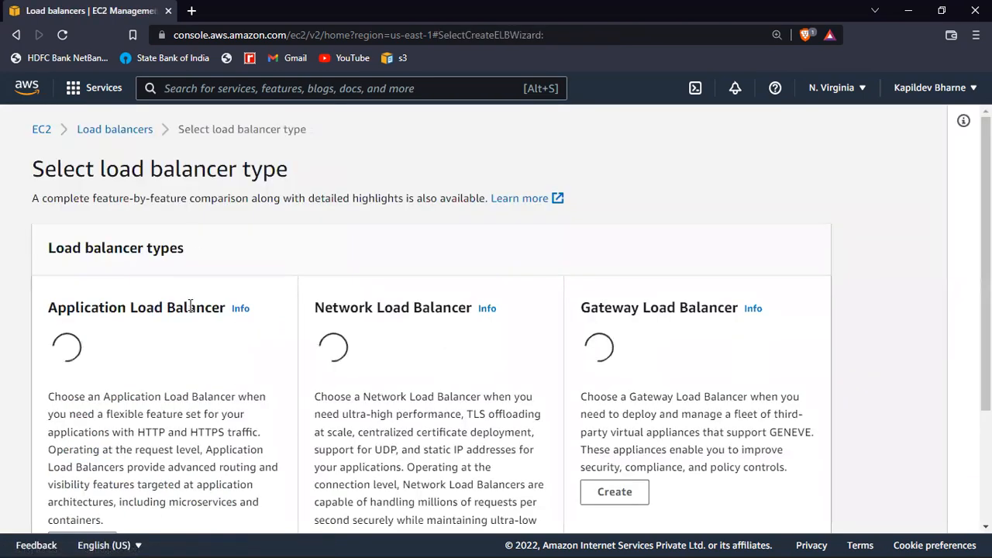
Step: Compare the diagrams and descriptions of the Application, Network and Gateway Load Balancer types
{"action": "scroll", "coordinate": [189, 304], "scroll_direction": "down", "scroll_amount": 1}
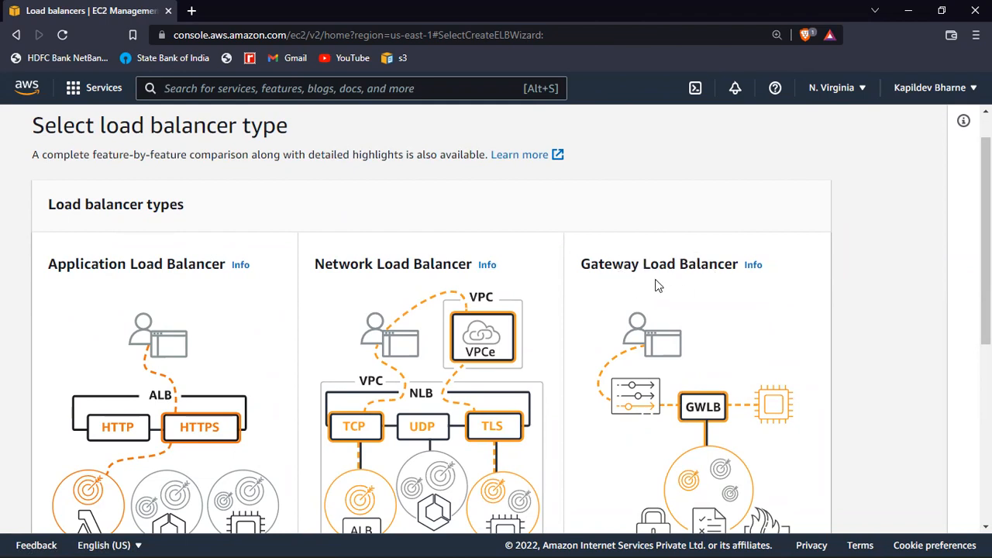
{"action": "scroll", "coordinate": [634, 278], "scroll_direction": "down", "scroll_amount": 1}
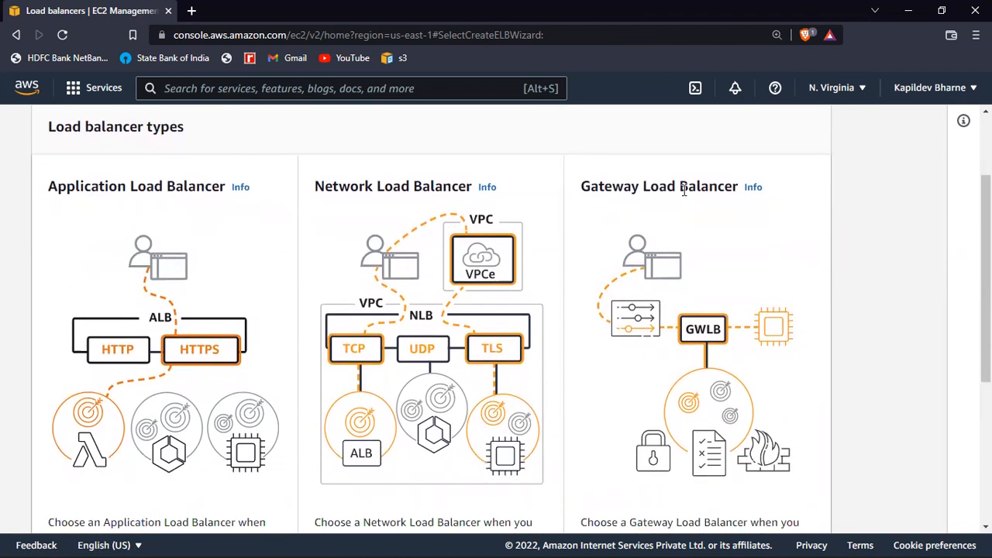
{"action": "scroll", "coordinate": [690, 217], "scroll_direction": "down", "scroll_amount": 2}
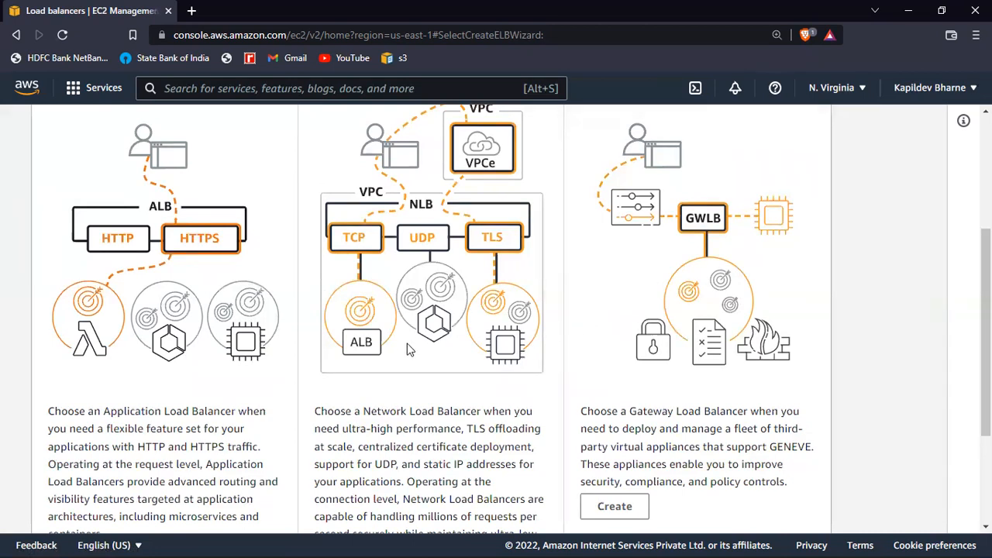
{"action": "scroll", "coordinate": [487, 355], "scroll_direction": "down", "scroll_amount": 2}
{"action": "scroll", "coordinate": [487, 354], "scroll_direction": "down", "scroll_amount": 1}
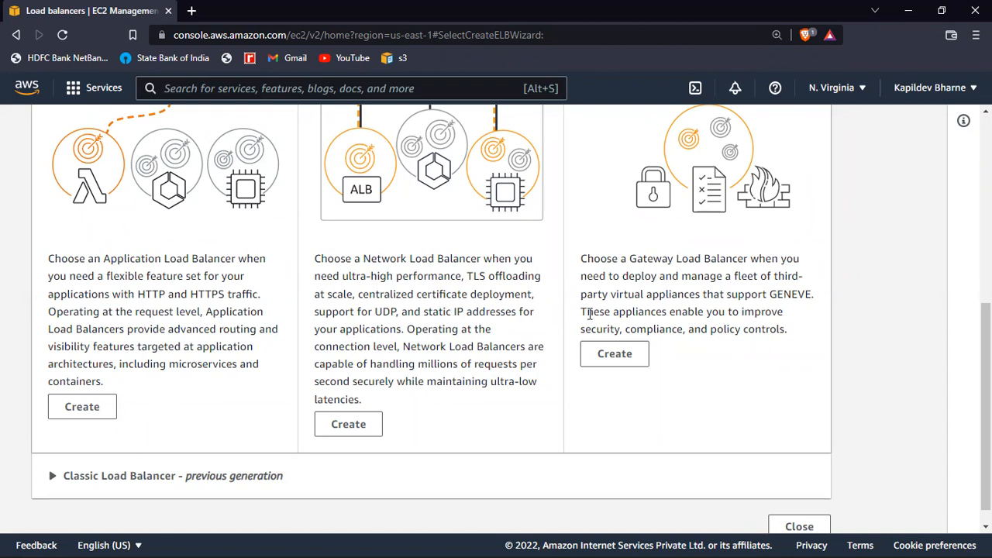
{"action": "scroll", "coordinate": [589, 313], "scroll_direction": "down", "scroll_amount": 1}
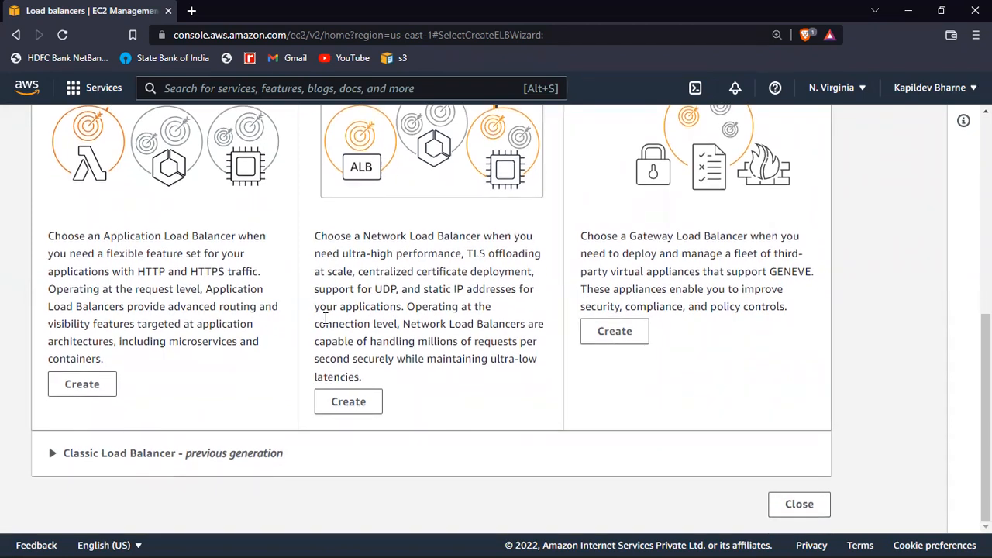
{"action": "scroll", "coordinate": [256, 246], "scroll_direction": "up", "scroll_amount": 1}
{"action": "left_click_drag", "start_coordinate": [268, 256], "coordinate": [133, 321]}
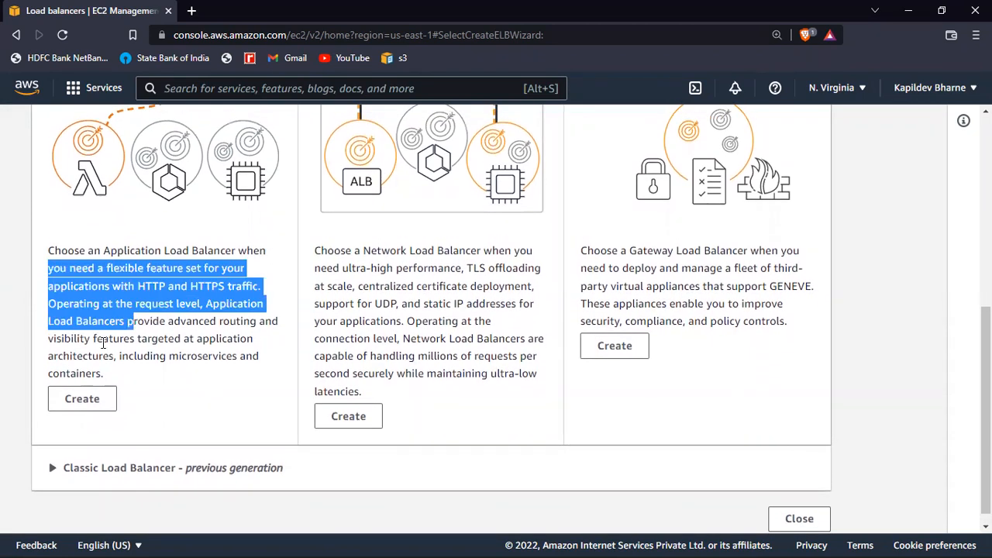
{"action": "scroll", "coordinate": [101, 344], "scroll_direction": "up", "scroll_amount": 3}
Step: Start an Application Load Balancer named "skyage", keeping the Internet-facing scheme and IPv4 address type
{"action": "left_click", "coordinate": [84, 468]}
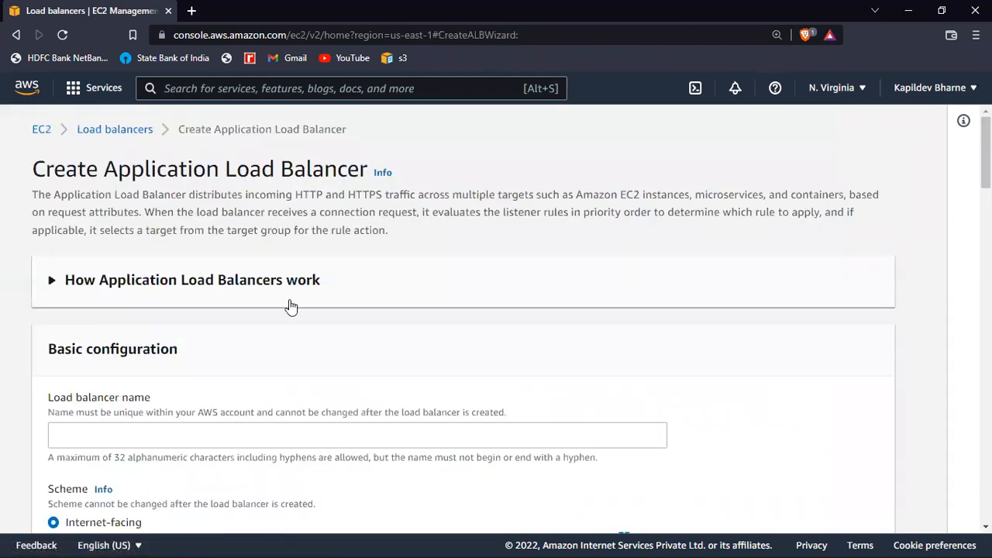
{"action": "scroll", "coordinate": [289, 306], "scroll_direction": "down", "scroll_amount": 1}
{"action": "scroll", "coordinate": [291, 308], "scroll_direction": "down", "scroll_amount": 1}
{"action": "left_click", "coordinate": [108, 346]}
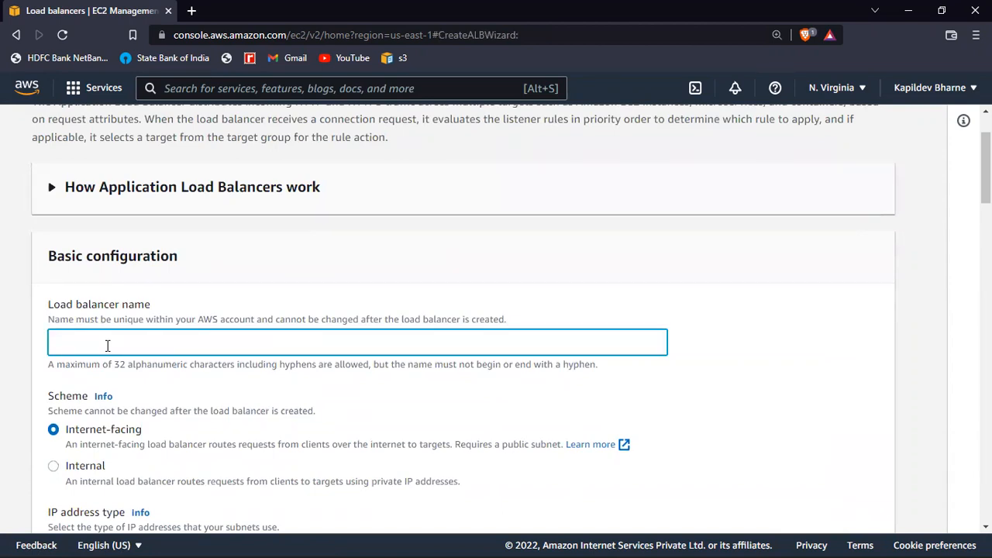
{"action": "type", "text": "skyage"}
{"action": "scroll", "coordinate": [108, 345], "scroll_direction": "down", "scroll_amount": 2}
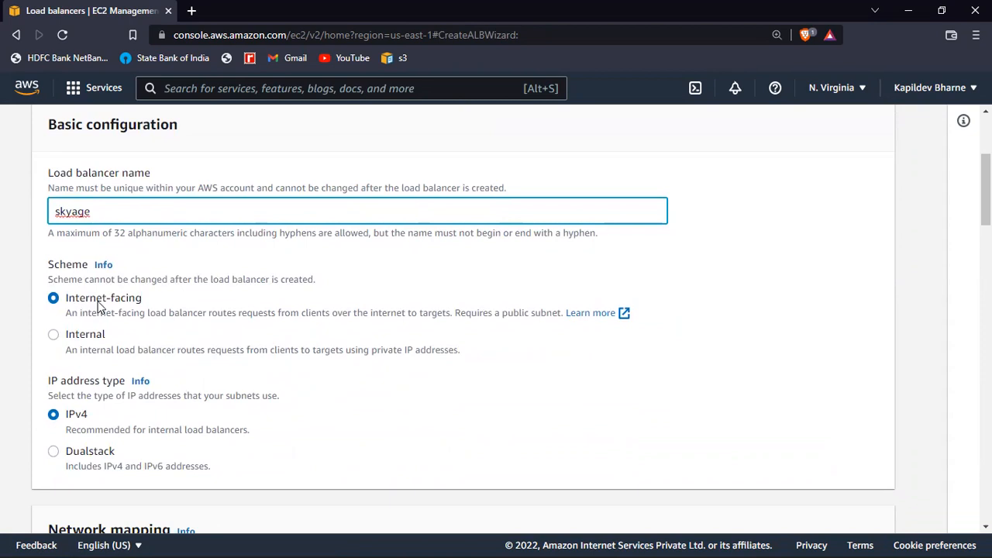
{"action": "scroll", "coordinate": [95, 307], "scroll_direction": "down", "scroll_amount": 1}
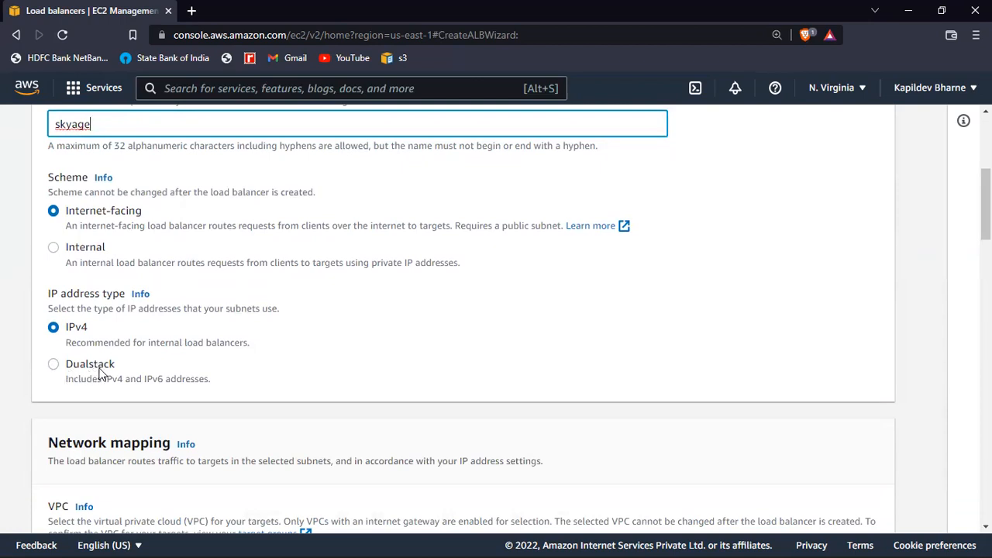
Step: Keep the default VPC and enable the us-east-1a, us-east-1b and us-east-1c availability zones in the network mapping
{"action": "scroll", "coordinate": [100, 375], "scroll_direction": "down", "scroll_amount": 3}
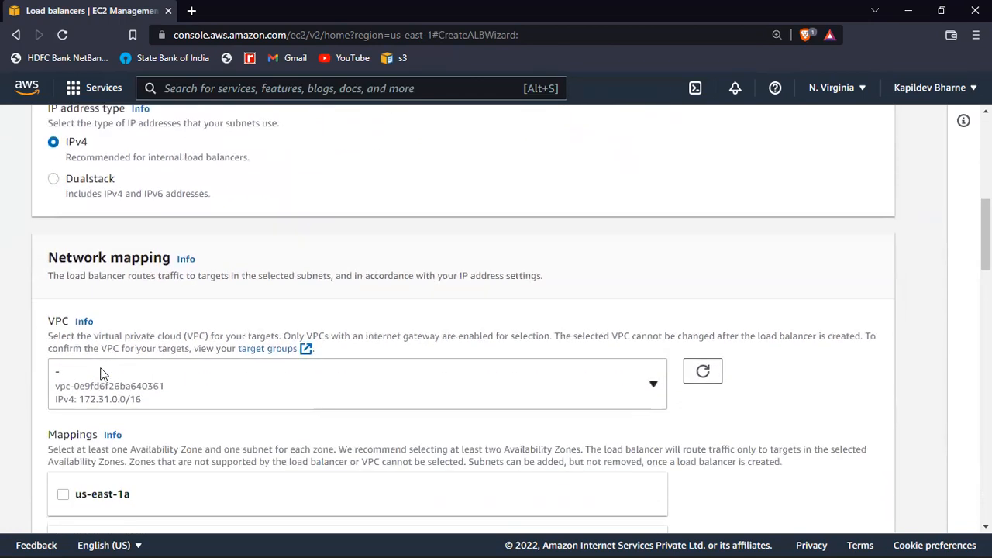
{"action": "scroll", "coordinate": [100, 375], "scroll_direction": "down", "scroll_amount": 1}
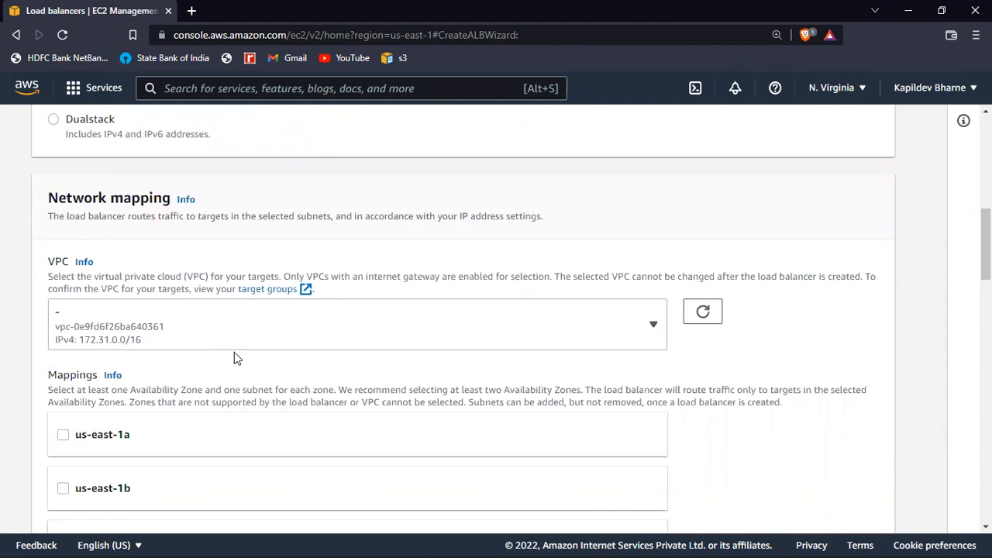
{"action": "scroll", "coordinate": [234, 352], "scroll_direction": "down", "scroll_amount": 2}
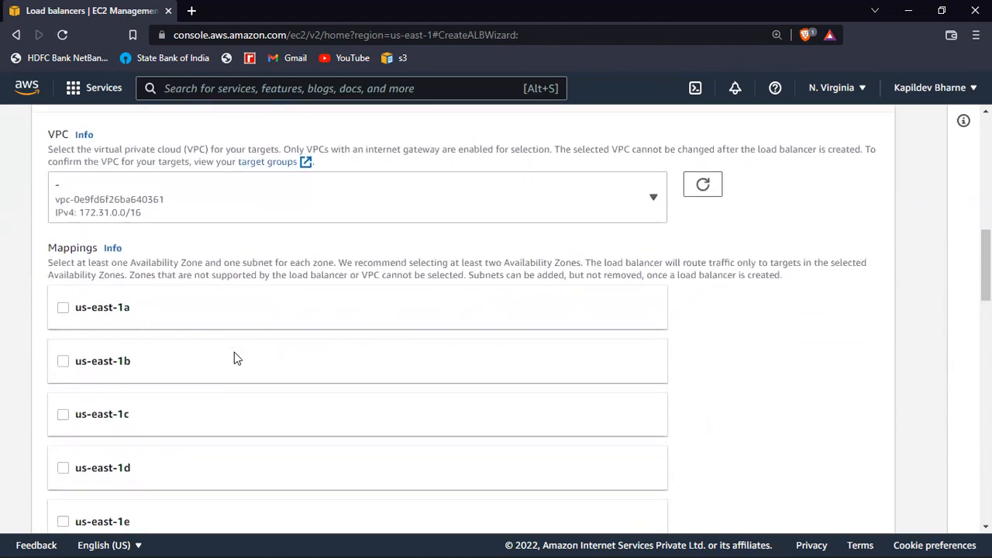
{"action": "left_click", "coordinate": [63, 308]}
{"action": "scroll", "coordinate": [68, 359], "scroll_direction": "down", "scroll_amount": 2}
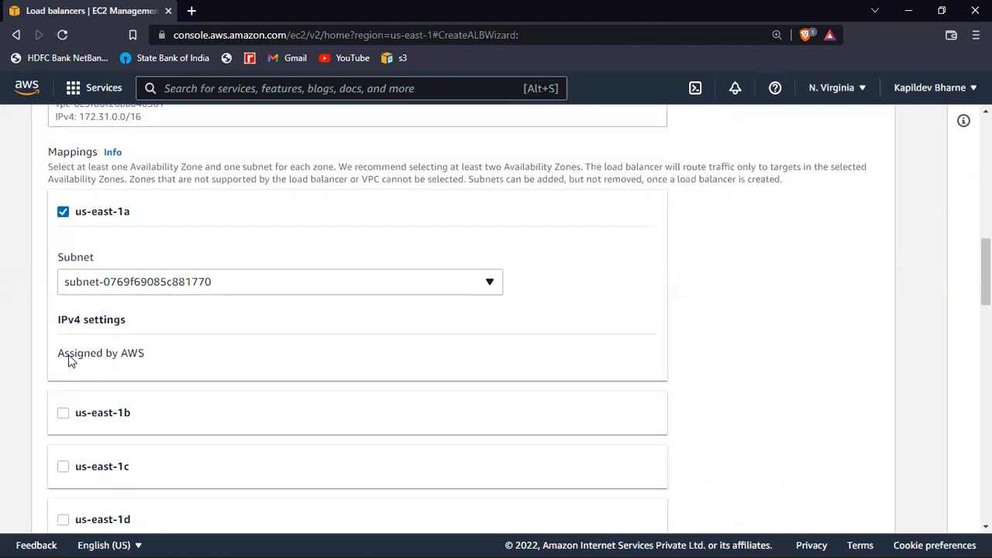
{"action": "left_click", "coordinate": [64, 415]}
{"action": "scroll", "coordinate": [62, 411], "scroll_direction": "down", "scroll_amount": 2}
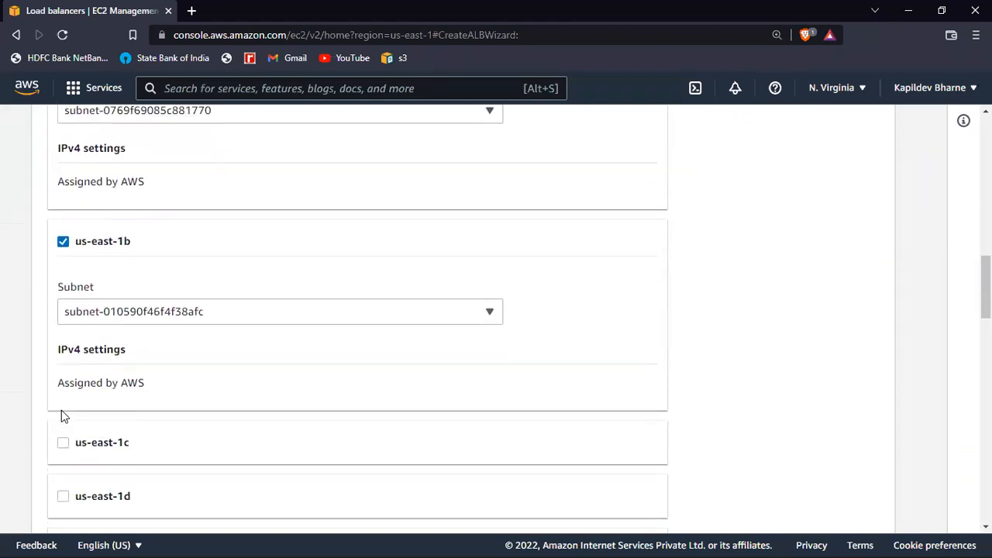
{"action": "left_click", "coordinate": [63, 442]}
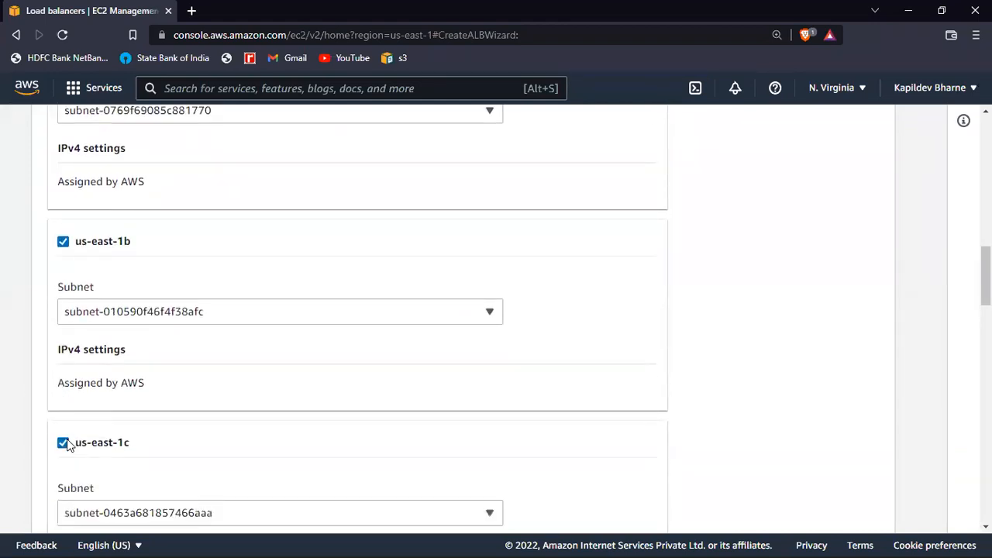
Step: Enable the us-east-1d, us-east-1e and us-east-1f availability zones in the network mapping with their default subnets
{"action": "scroll", "coordinate": [67, 443], "scroll_direction": "down", "scroll_amount": 2}
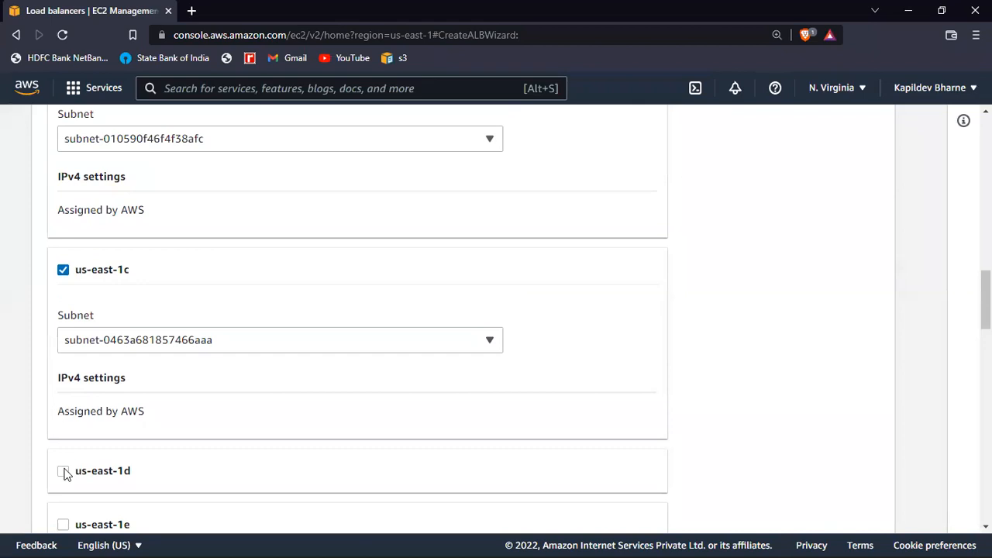
{"action": "left_click", "coordinate": [63, 470]}
{"action": "scroll", "coordinate": [66, 471], "scroll_direction": "down", "scroll_amount": 2}
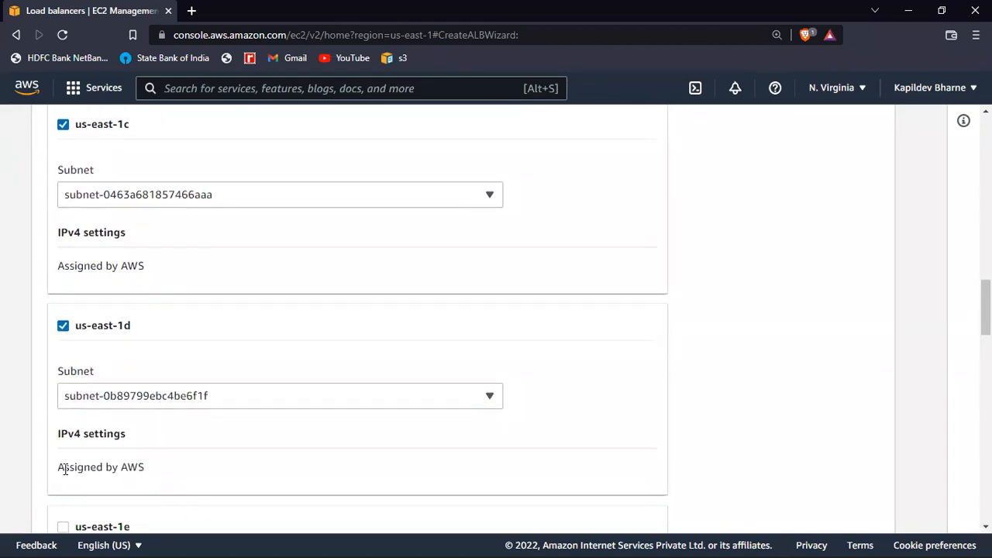
{"action": "scroll", "coordinate": [67, 468], "scroll_direction": "down", "scroll_amount": 1}
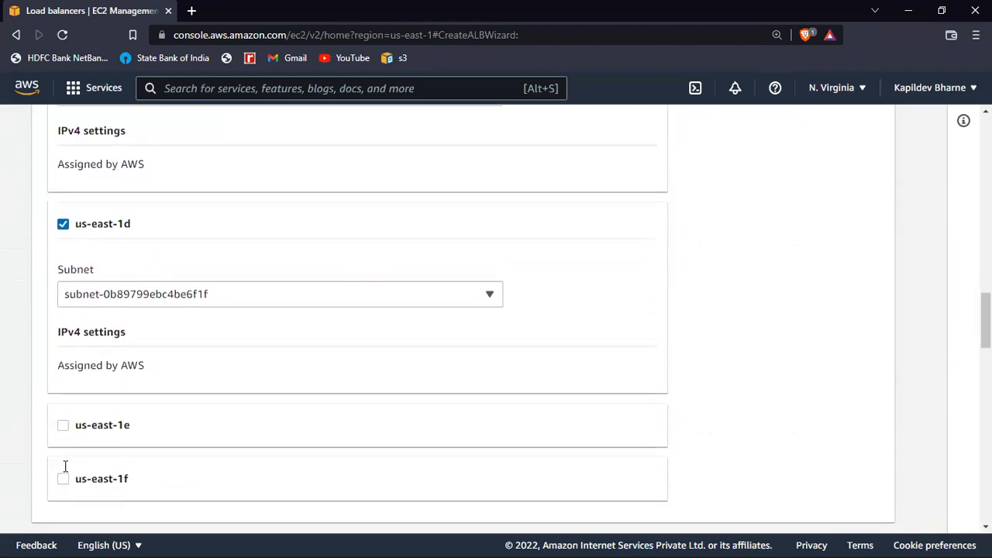
{"action": "left_click", "coordinate": [63, 421]}
{"action": "scroll", "coordinate": [64, 422], "scroll_direction": "down", "scroll_amount": 2}
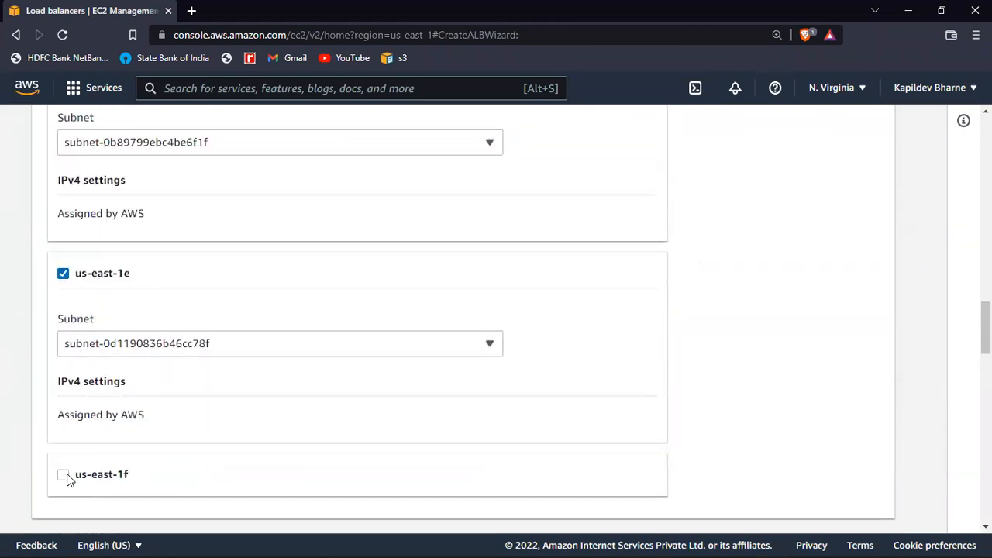
{"action": "left_click", "coordinate": [64, 474]}
Step: Add the sec-gr security group to the load balancer alongside the default one
{"action": "scroll", "coordinate": [106, 294], "scroll_direction": "down", "scroll_amount": 1}
{"action": "scroll", "coordinate": [106, 302], "scroll_direction": "down", "scroll_amount": 1}
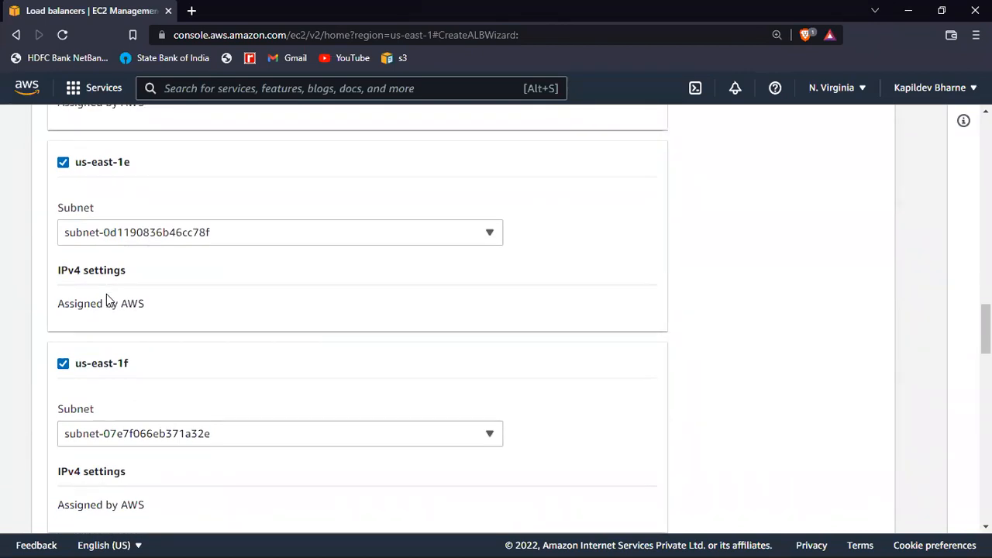
{"action": "scroll", "coordinate": [106, 294], "scroll_direction": "down", "scroll_amount": 1}
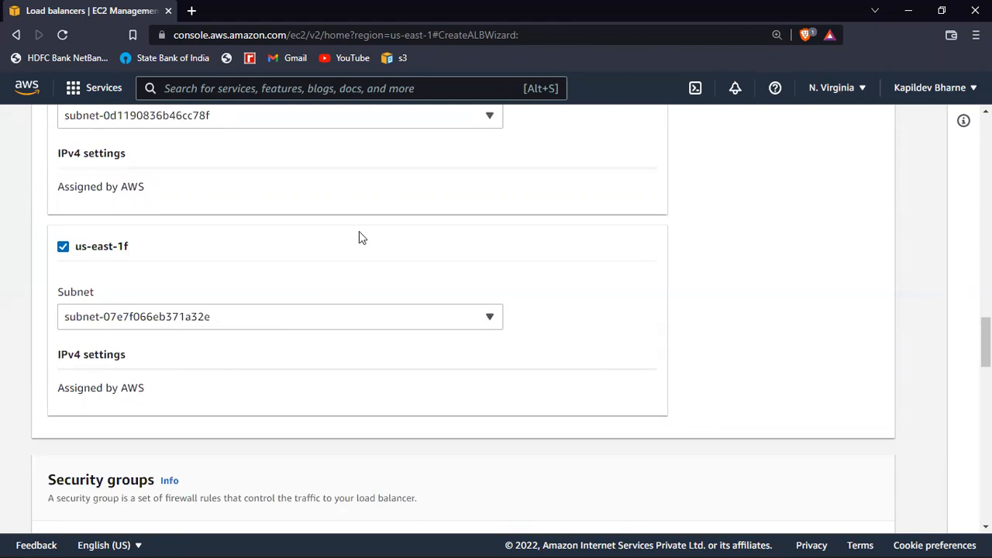
{"action": "scroll", "coordinate": [359, 237], "scroll_direction": "down", "scroll_amount": 1}
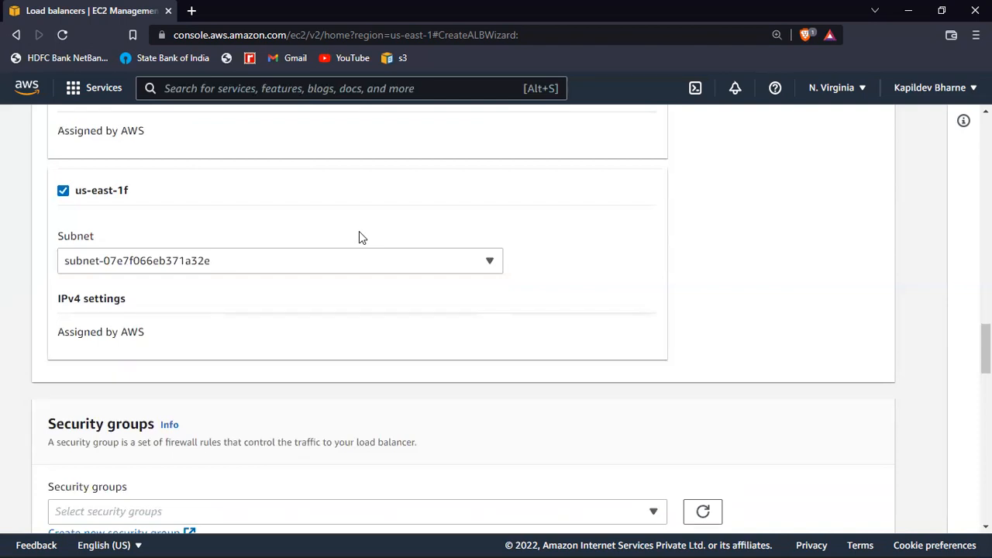
{"action": "scroll", "coordinate": [404, 346], "scroll_direction": "down", "scroll_amount": 3}
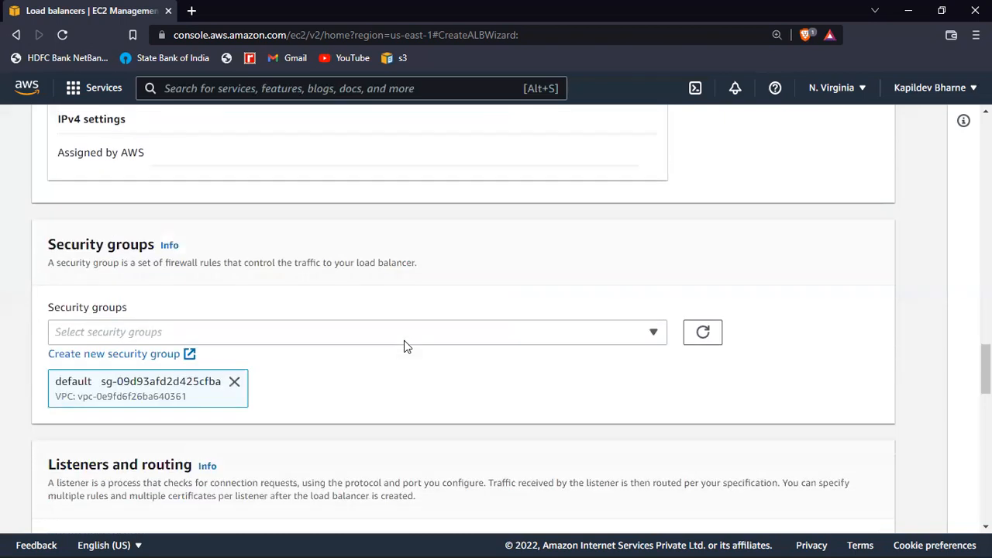
{"action": "scroll", "coordinate": [404, 346], "scroll_direction": "down", "scroll_amount": 1}
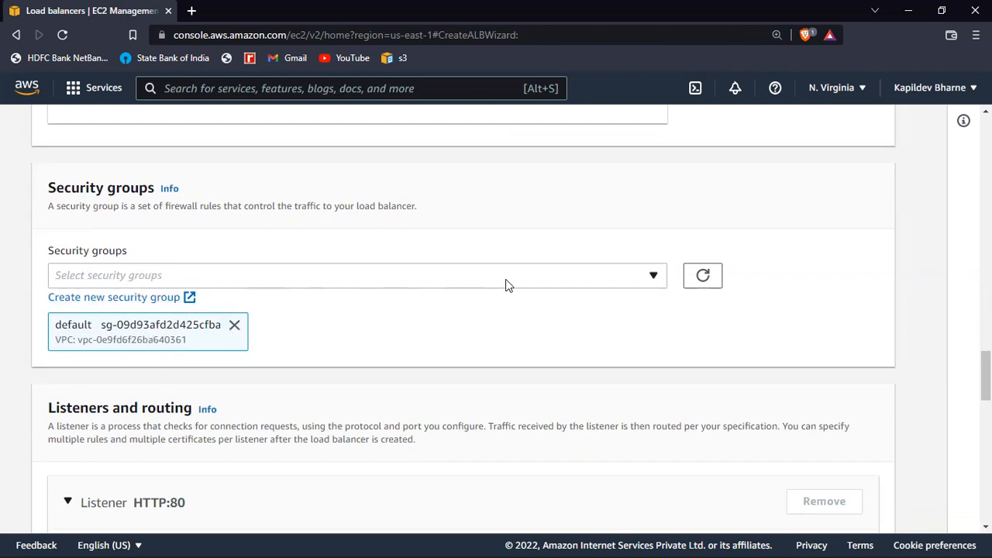
{"action": "left_click", "coordinate": [483, 277]}
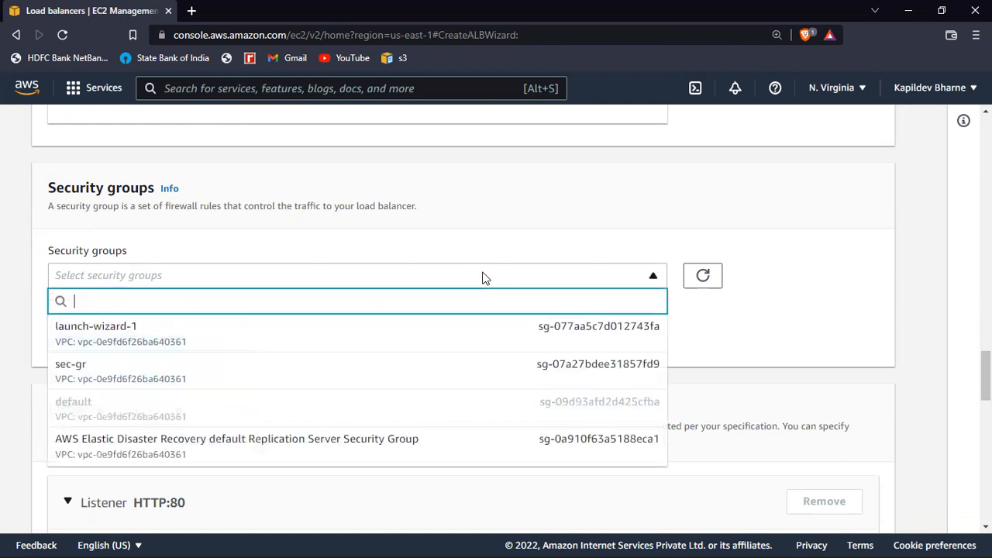
{"action": "left_click", "coordinate": [185, 374]}
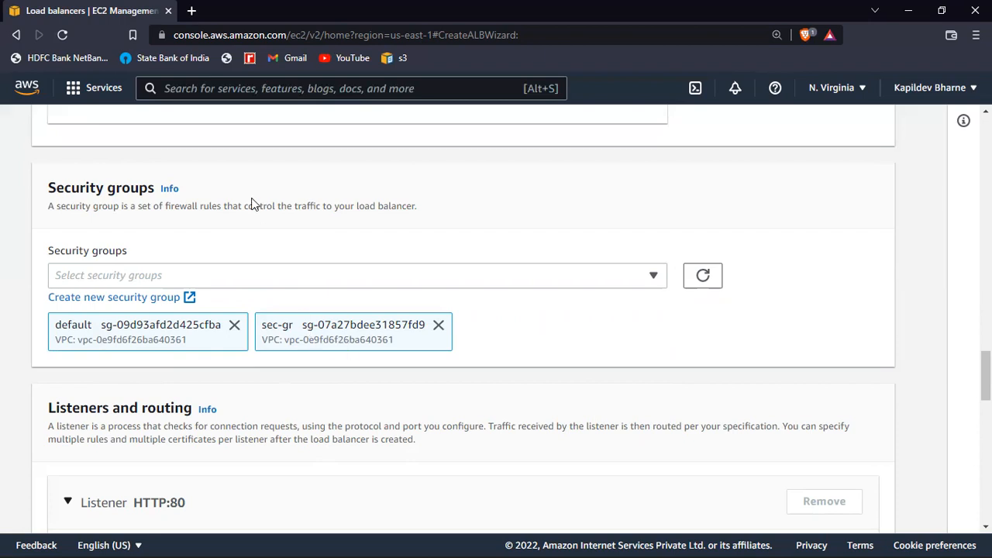
{"action": "scroll", "coordinate": [252, 203], "scroll_direction": "down", "scroll_amount": 1}
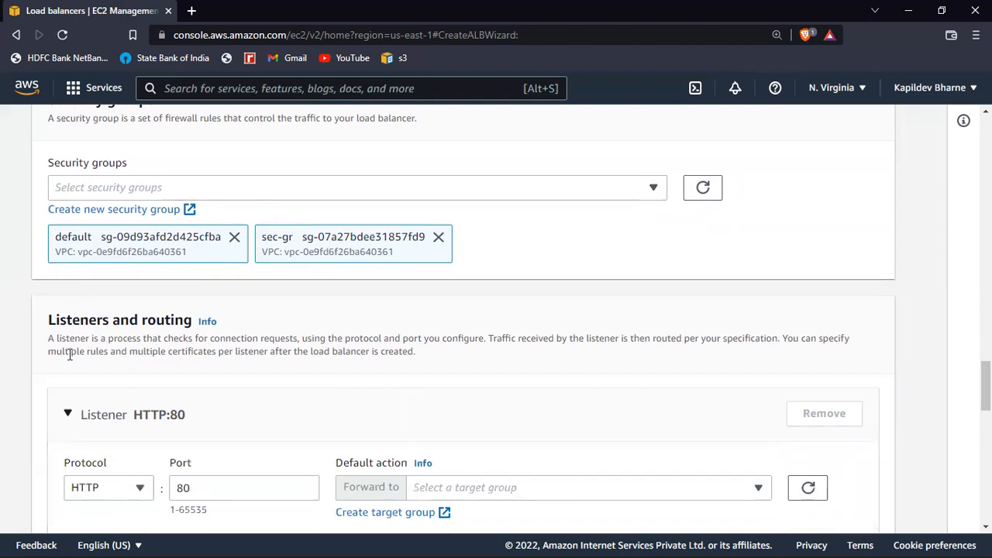
{"action": "scroll", "coordinate": [141, 418], "scroll_direction": "down", "scroll_amount": 1}
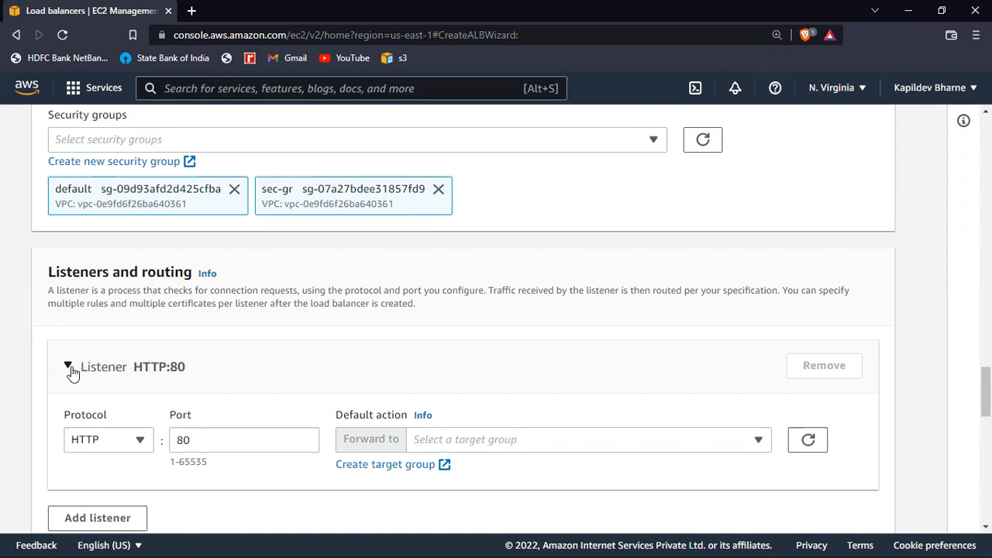
{"action": "left_click", "coordinate": [141, 442]}
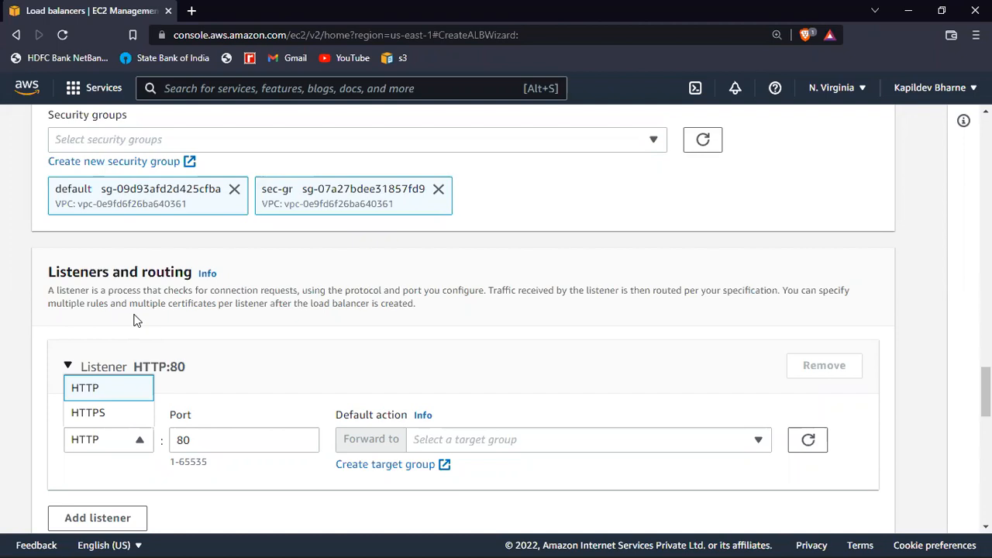
{"action": "left_click", "coordinate": [232, 361]}
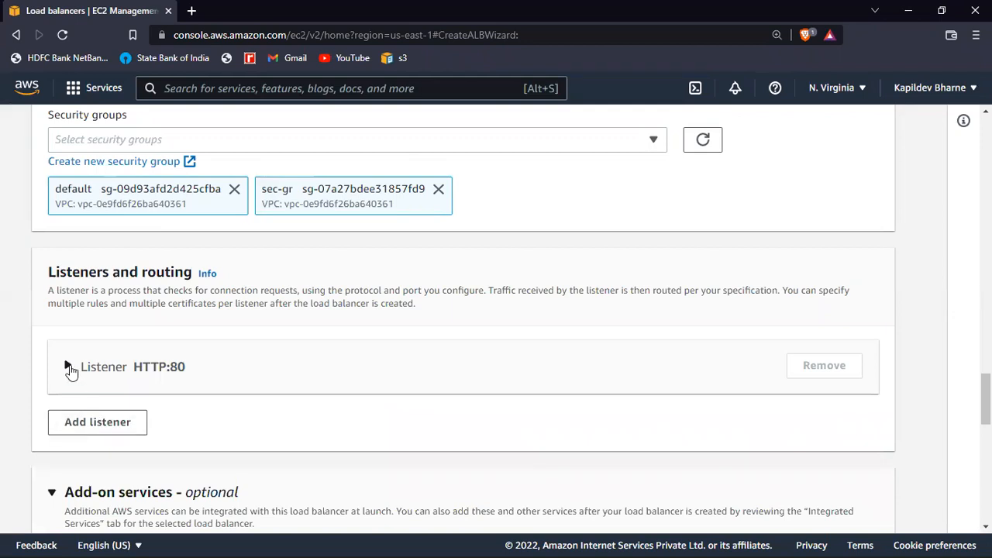
{"action": "left_click", "coordinate": [68, 367]}
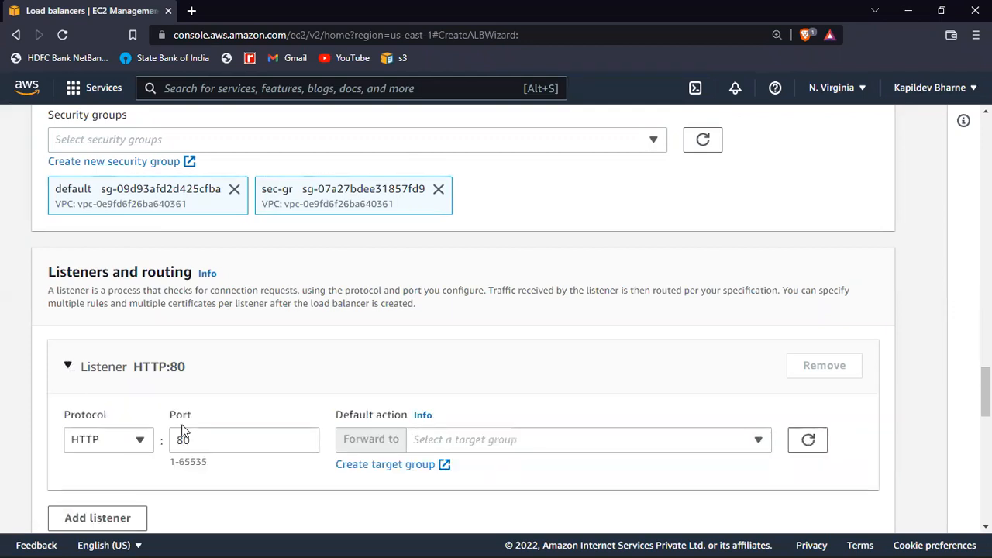
Step: Add a second HTTP listener on port 80 that forwards traffic to the target-1 target group
{"action": "scroll", "coordinate": [362, 378], "scroll_direction": "down", "scroll_amount": 2}
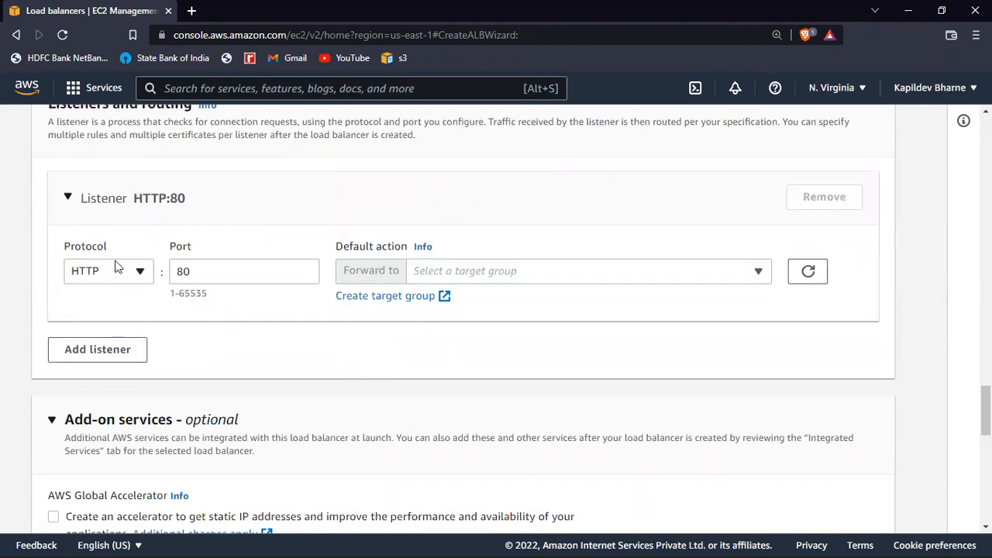
{"action": "left_click", "coordinate": [94, 358]}
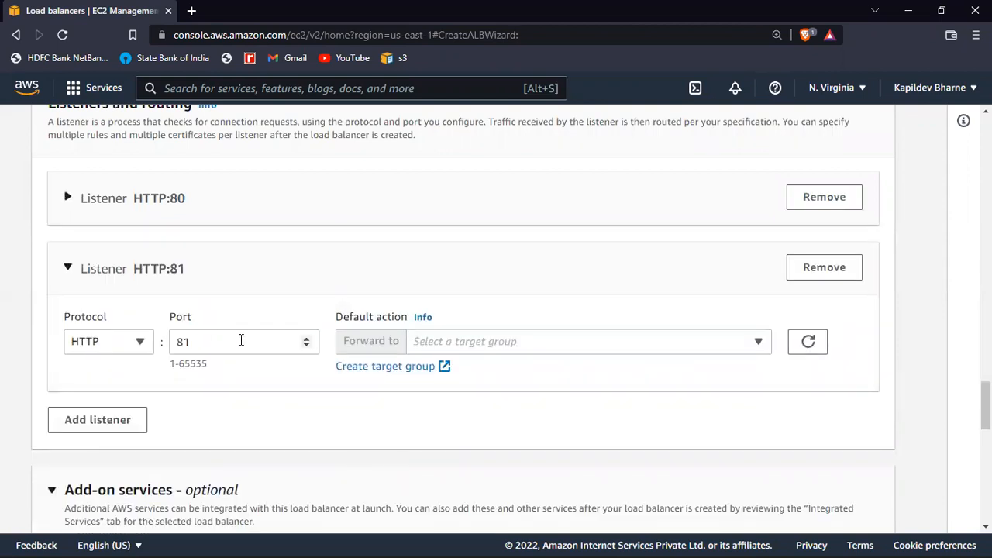
{"action": "scroll", "coordinate": [241, 340], "scroll_direction": "down", "scroll_amount": 1}
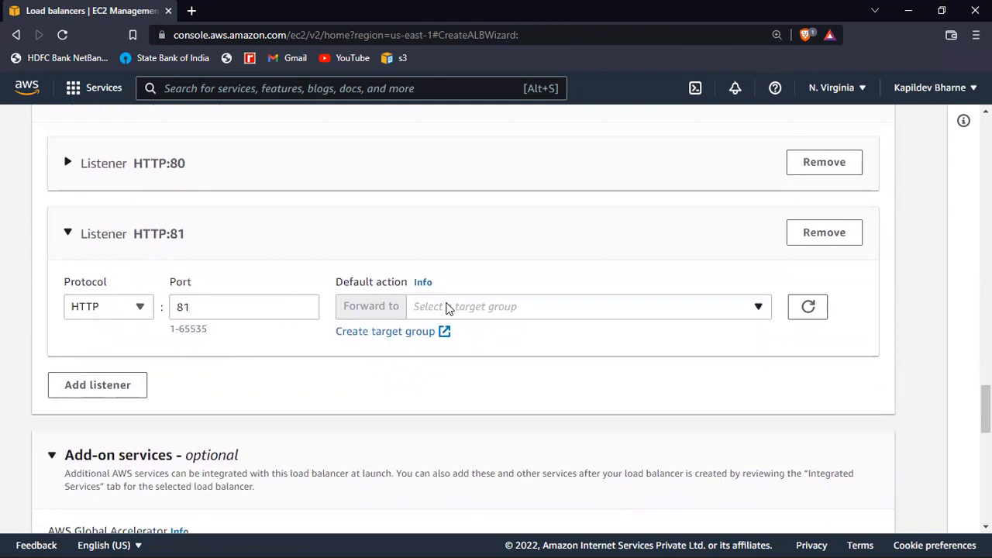
{"action": "left_click", "coordinate": [211, 305]}
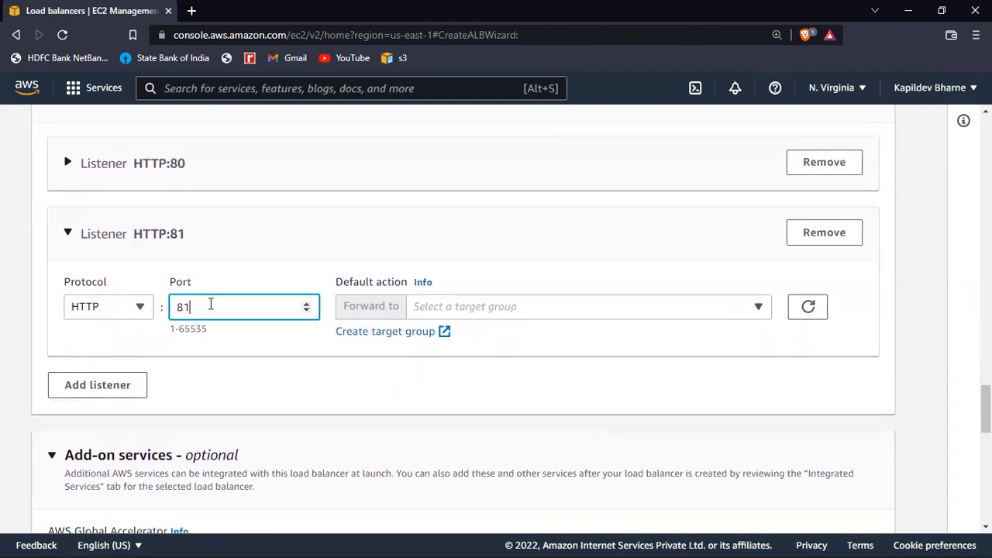
{"action": "key", "text": "BackSpace"}
{"action": "key", "text": "BackSpace"}
{"action": "type", "text": "80"}
{"action": "left_click", "coordinate": [506, 307]}
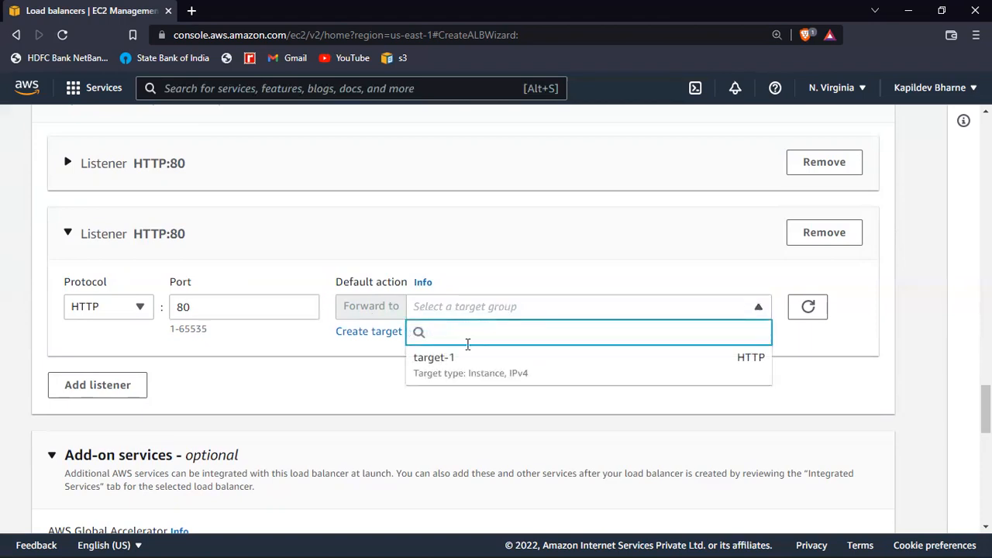
{"action": "left_click", "coordinate": [439, 378]}
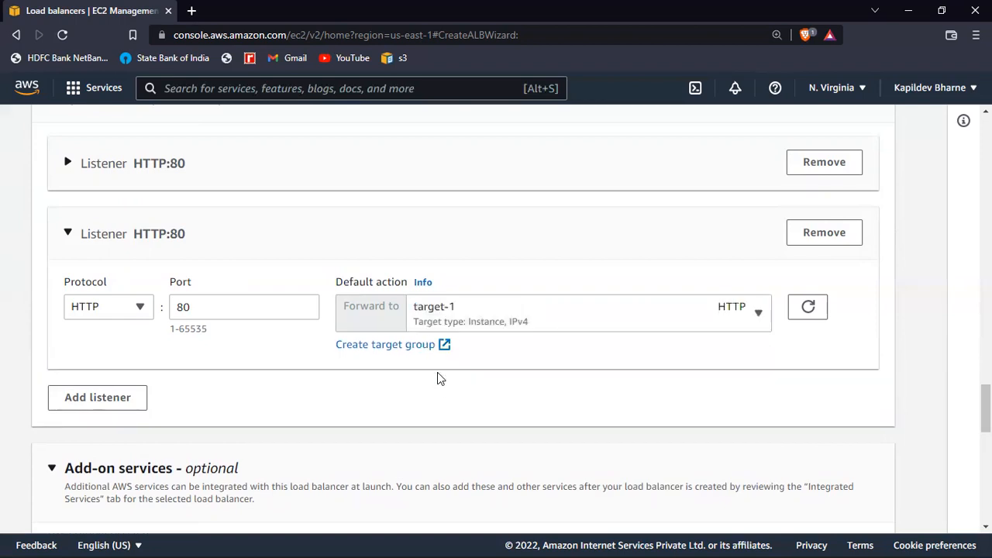
Step: Review the configuration summary and try to create the load balancer with both listeners, without add-on services or tags
{"action": "scroll", "coordinate": [438, 373], "scroll_direction": "down", "scroll_amount": 3}
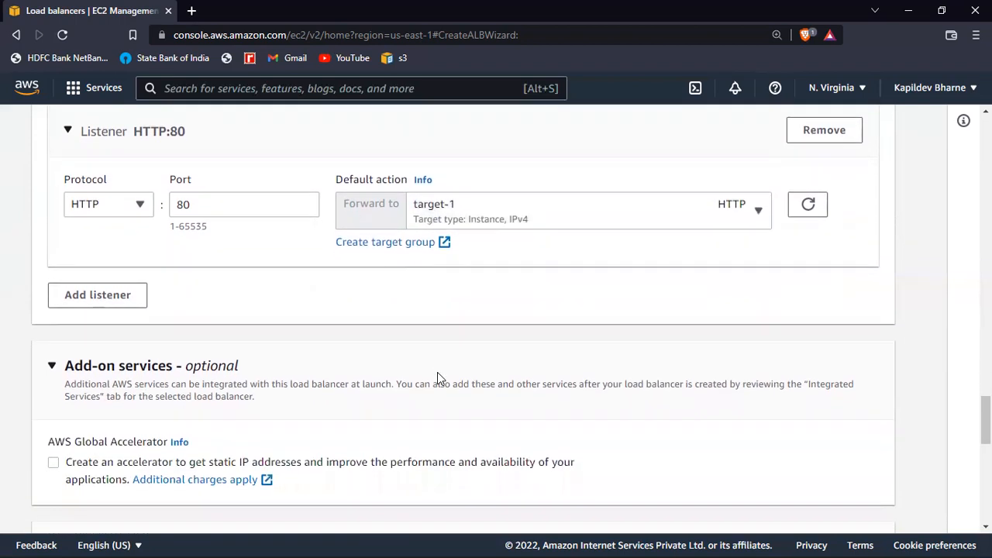
{"action": "scroll", "coordinate": [438, 379], "scroll_direction": "down", "scroll_amount": 3}
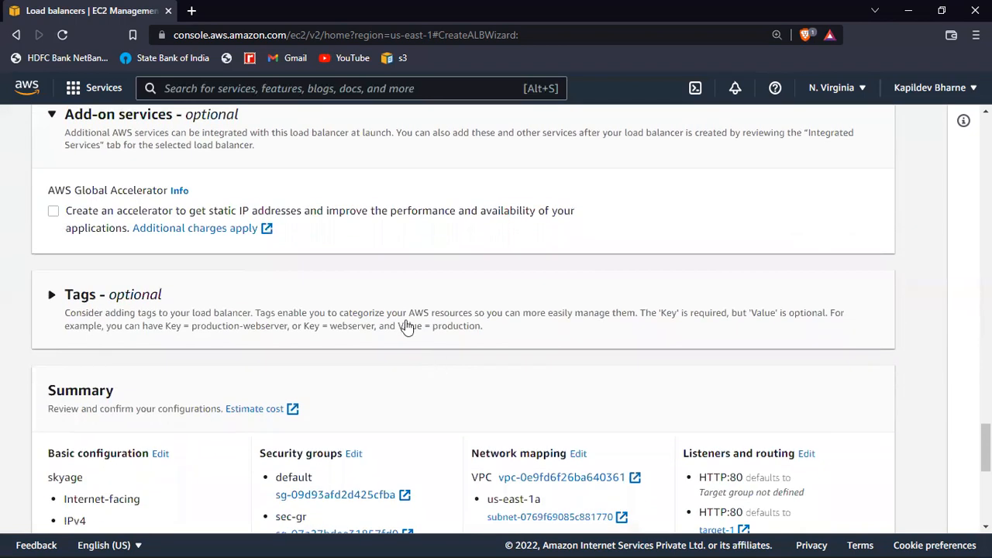
{"action": "scroll", "coordinate": [287, 348], "scroll_direction": "down", "scroll_amount": 2}
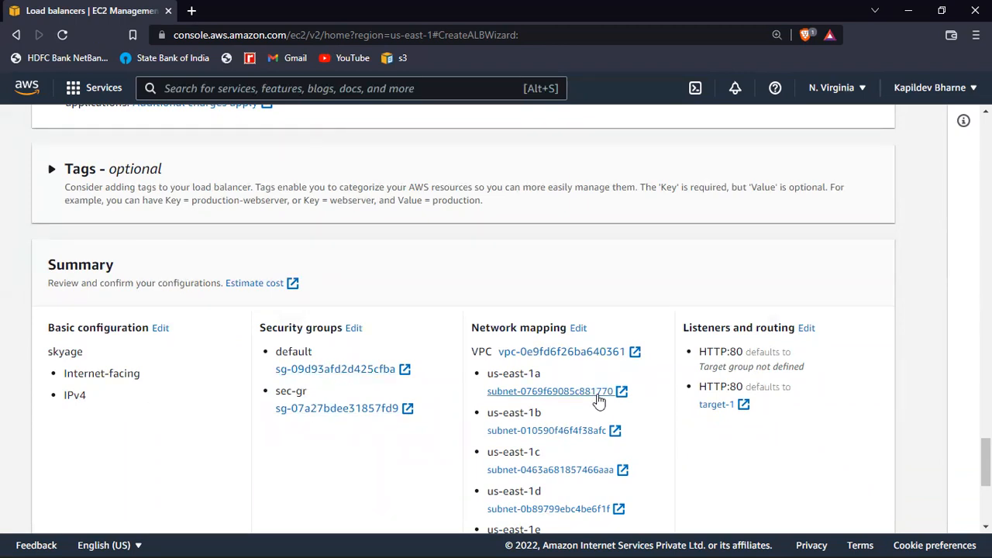
{"action": "scroll", "coordinate": [496, 337], "scroll_direction": "down", "scroll_amount": 1}
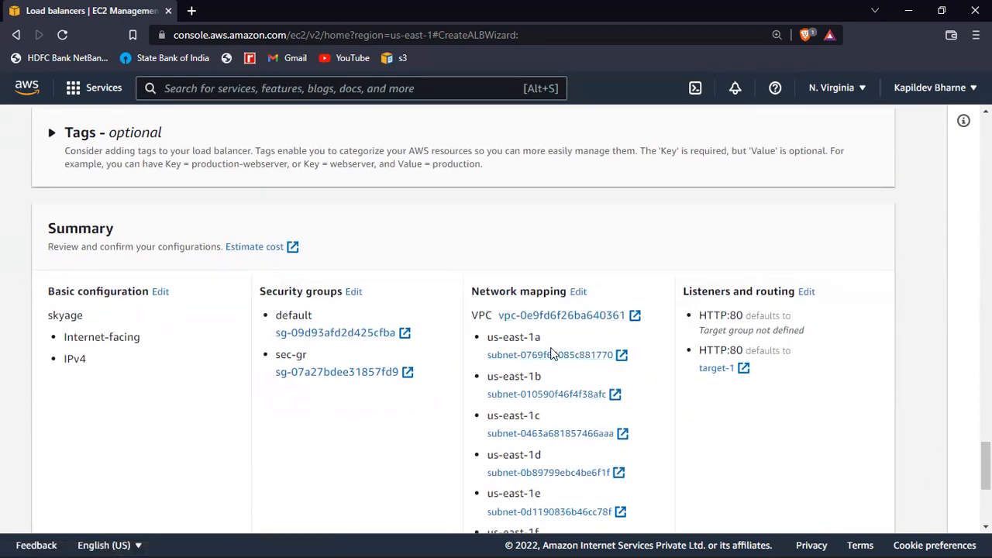
{"action": "scroll", "coordinate": [542, 358], "scroll_direction": "down", "scroll_amount": 1}
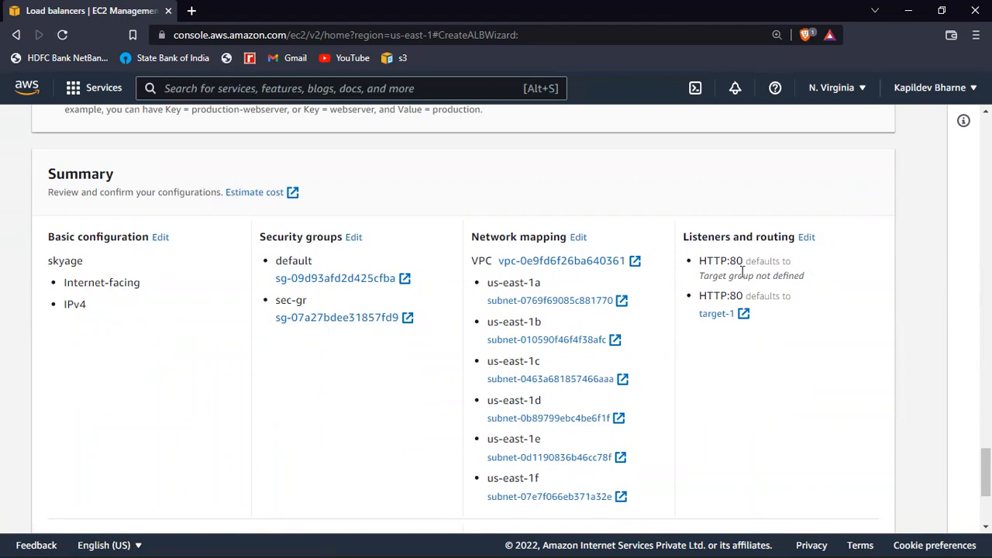
{"action": "scroll", "coordinate": [739, 452], "scroll_direction": "down", "scroll_amount": 2}
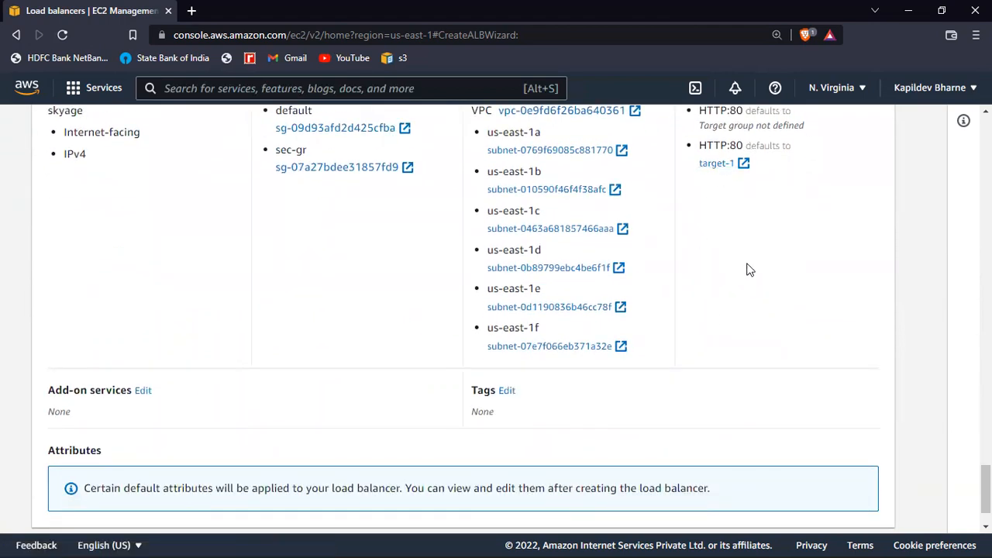
{"action": "scroll", "coordinate": [750, 269], "scroll_direction": "down", "scroll_amount": 1}
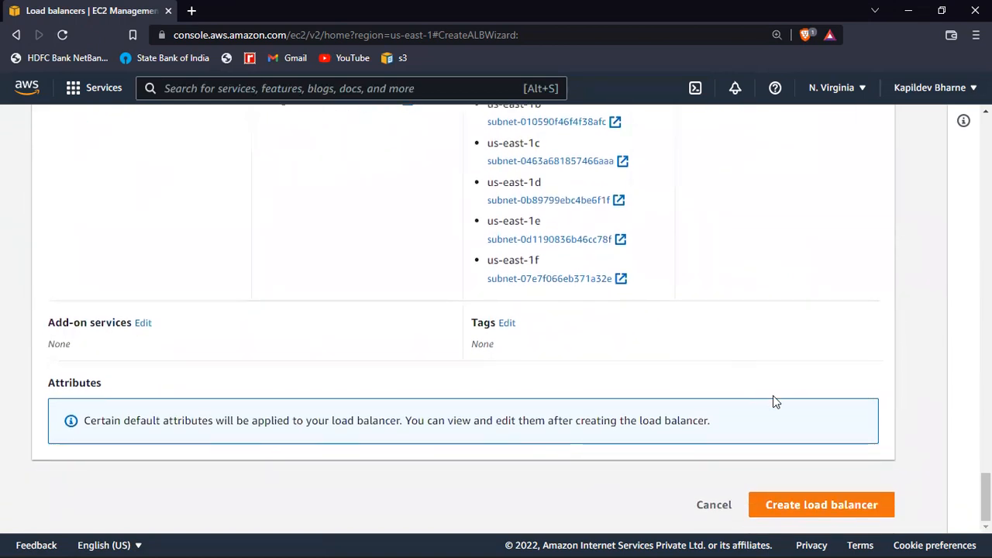
{"action": "left_click", "coordinate": [802, 504]}
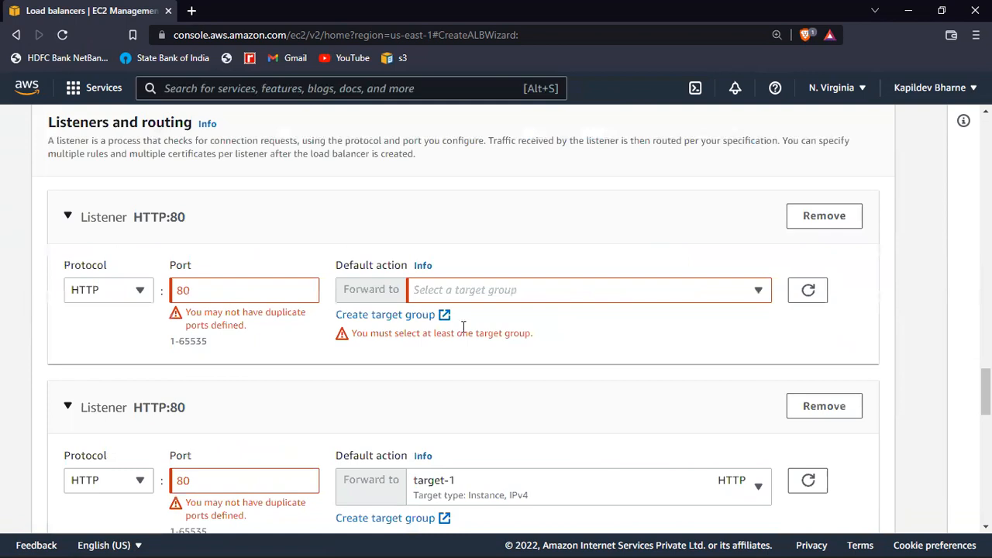
Step: Remove the first HTTP:80 listener, which has no target group, from the listeners and routing section
{"action": "left_click", "coordinate": [498, 285]}
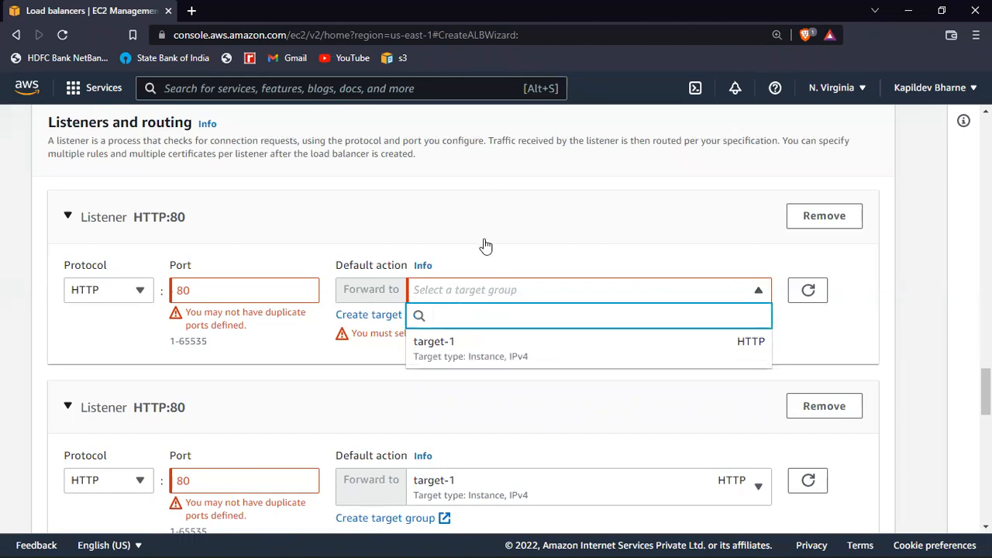
{"action": "left_click", "coordinate": [572, 250]}
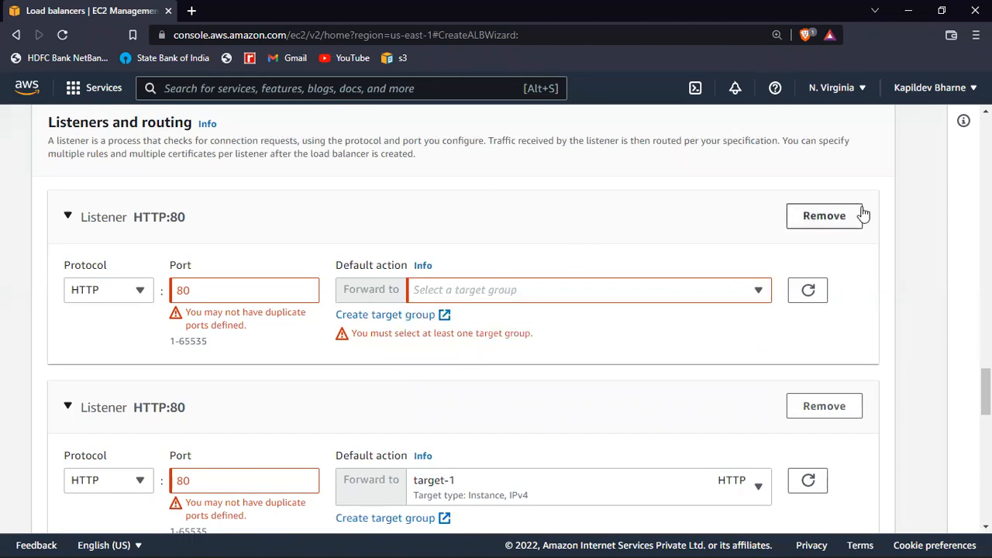
{"action": "left_click", "coordinate": [818, 221]}
Step: Create the skyage load balancer with the single HTTP:80 listener forwarding to target-1
{"action": "scroll", "coordinate": [518, 338], "scroll_direction": "down", "scroll_amount": 2}
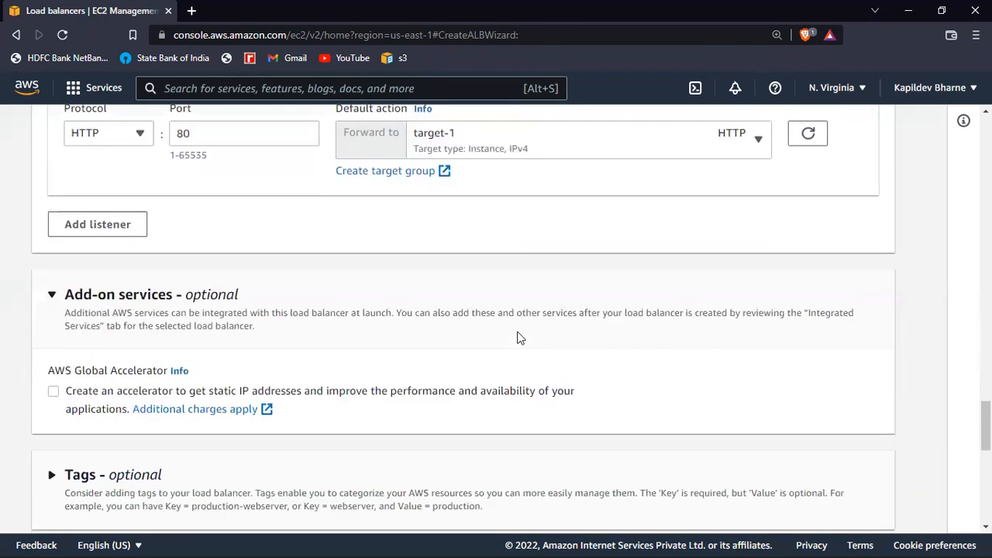
{"action": "scroll", "coordinate": [518, 338], "scroll_direction": "down", "scroll_amount": 15}
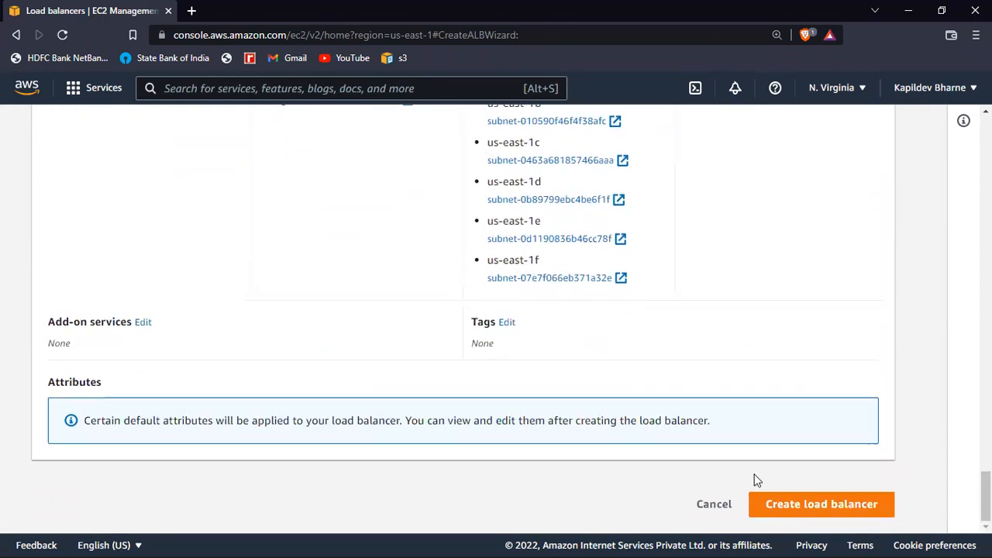
{"action": "left_click", "coordinate": [807, 503]}
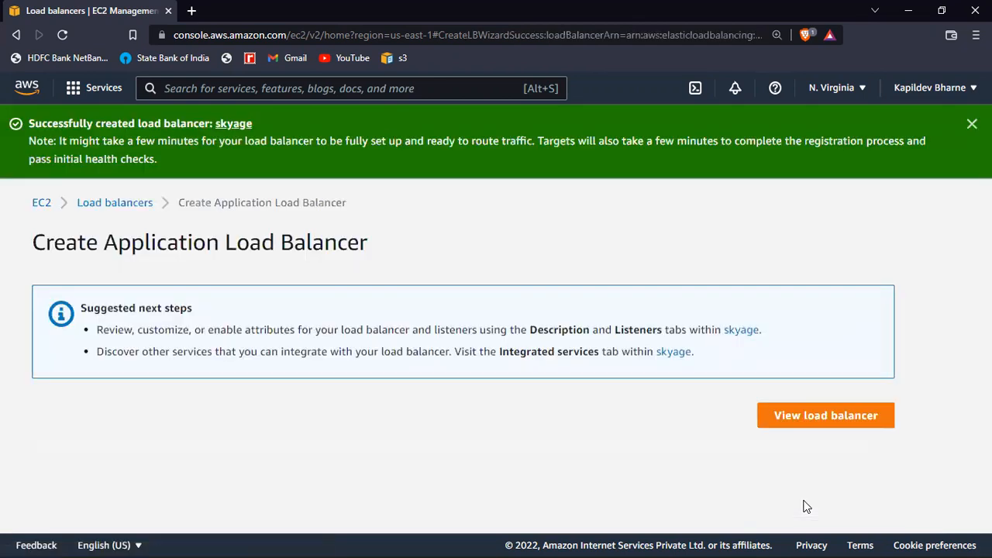
Step: View the skyage load balancer and examine its listeners and basic configuration, including the DNS name and state
{"action": "left_click", "coordinate": [837, 419]}
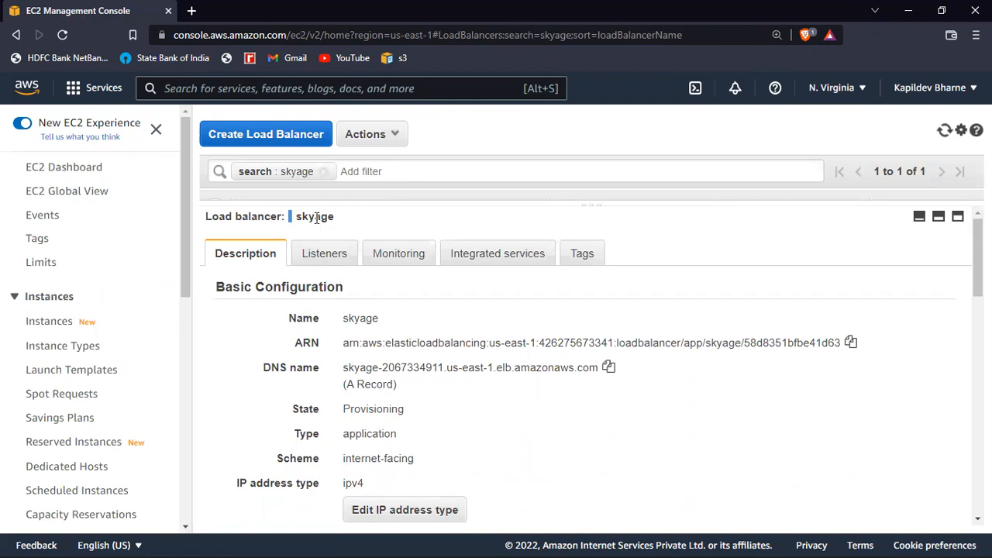
{"action": "left_click", "coordinate": [318, 269]}
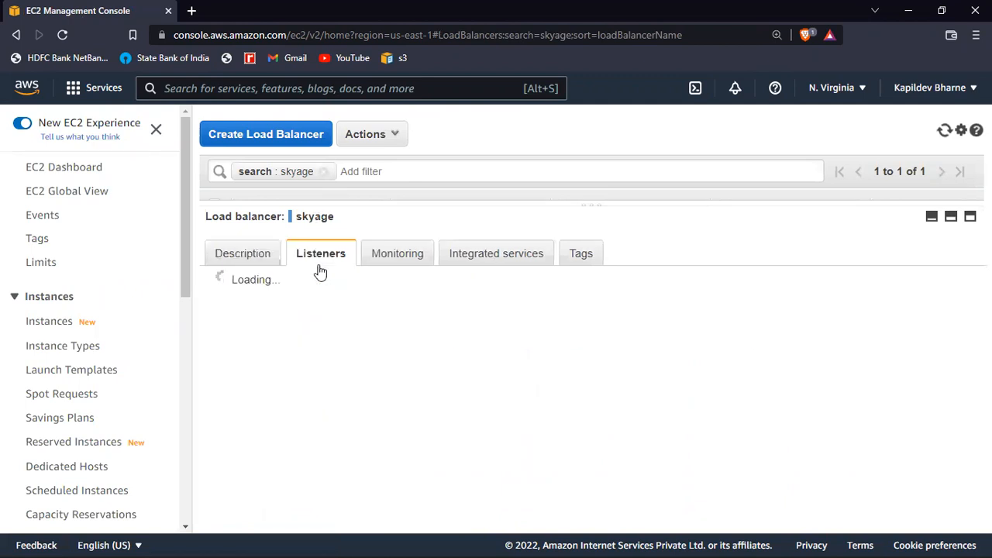
{"action": "left_click", "coordinate": [273, 260]}
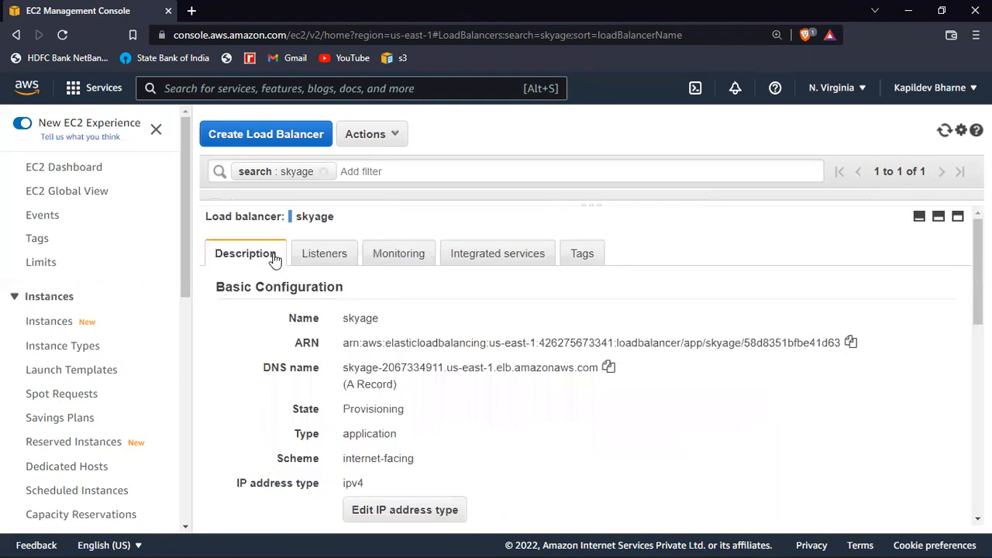
{"action": "double_click", "coordinate": [297, 220]}
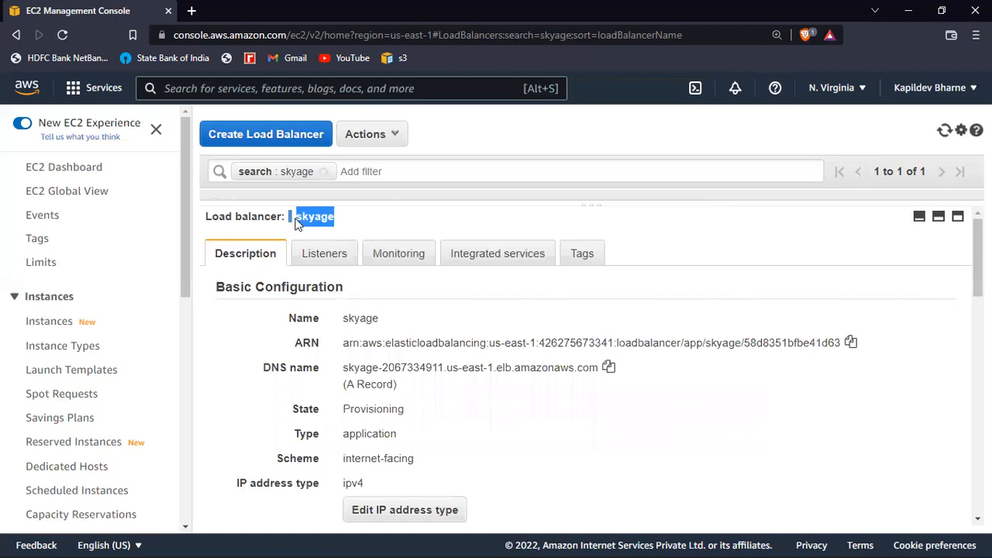
{"action": "left_click", "coordinate": [392, 215]}
{"action": "double_click", "coordinate": [289, 209]}
{"action": "left_click", "coordinate": [288, 214]}
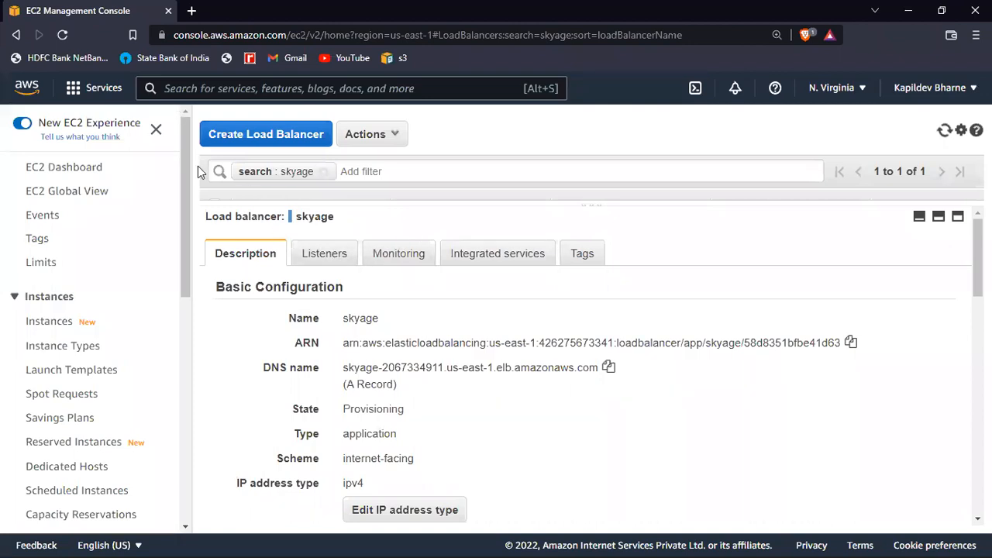
Step: Close the console, reopen the Brave browser at aws.amazon.com/console/ and sign back in to the AWS Management Console
{"action": "left_click", "coordinate": [170, 11]}
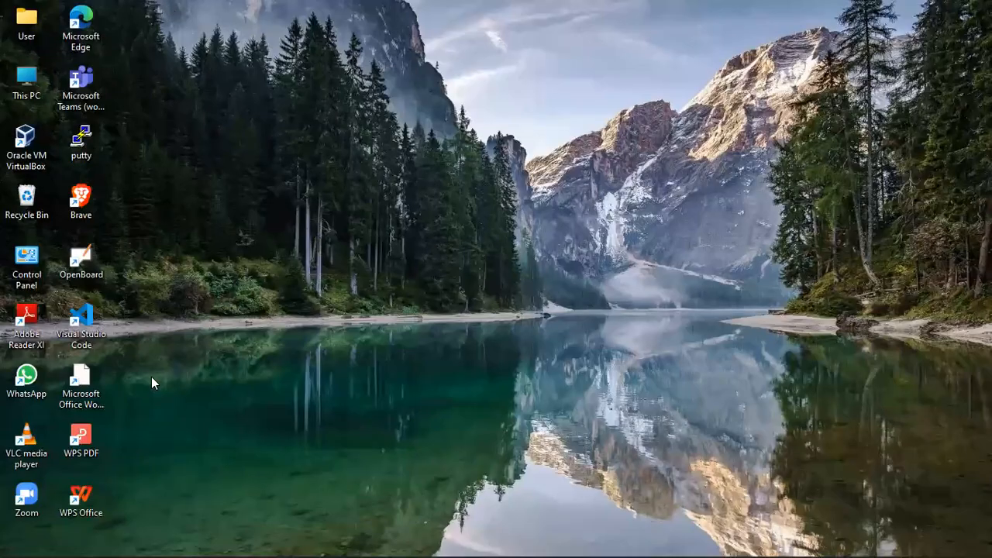
{"action": "double_click", "coordinate": [79, 196]}
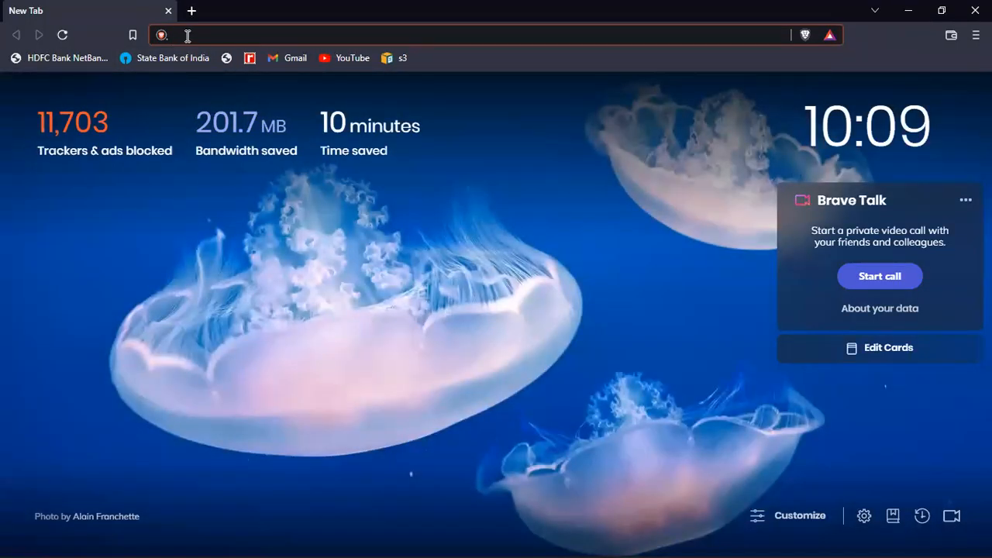
{"action": "type", "text": "aws.amazon.com/console/"}
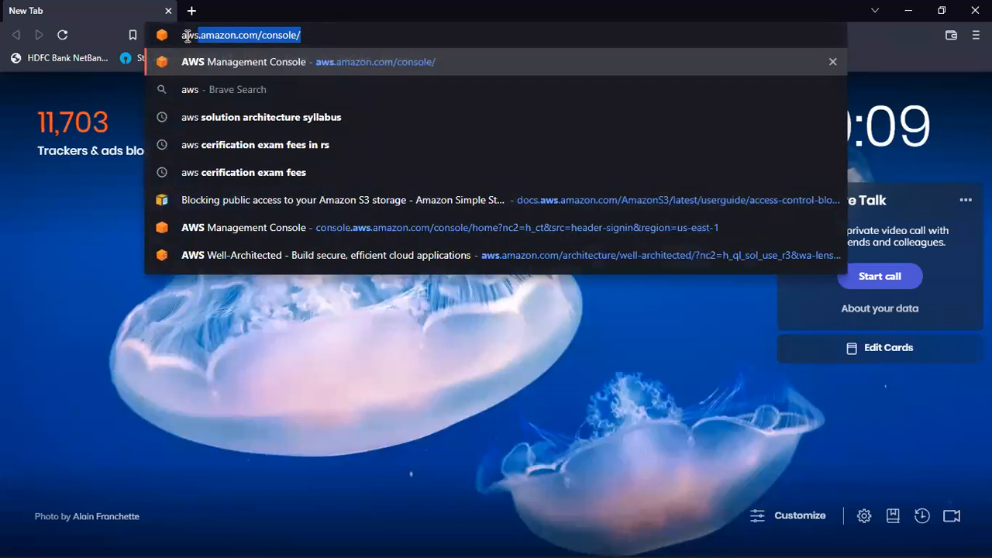
{"action": "key", "text": "Return"}
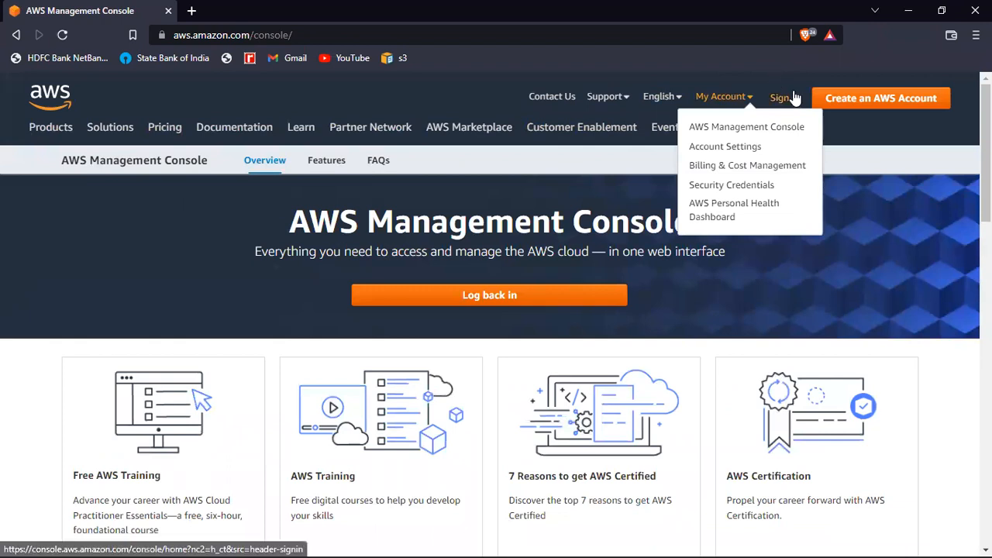
{"action": "left_click", "coordinate": [793, 96]}
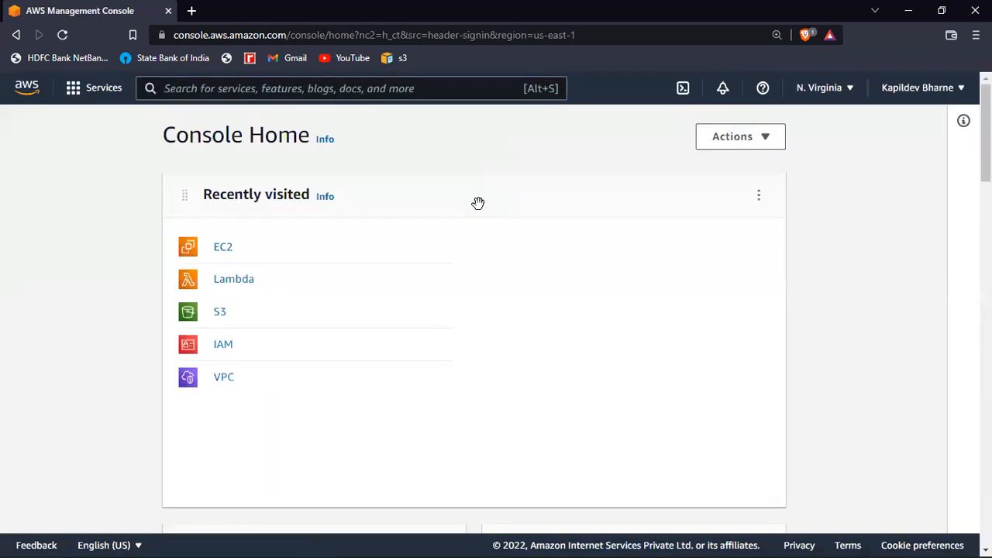
Step: Open the EC2 service from the recently visited services and dismiss the welcome-back message
{"action": "left_click", "coordinate": [227, 248]}
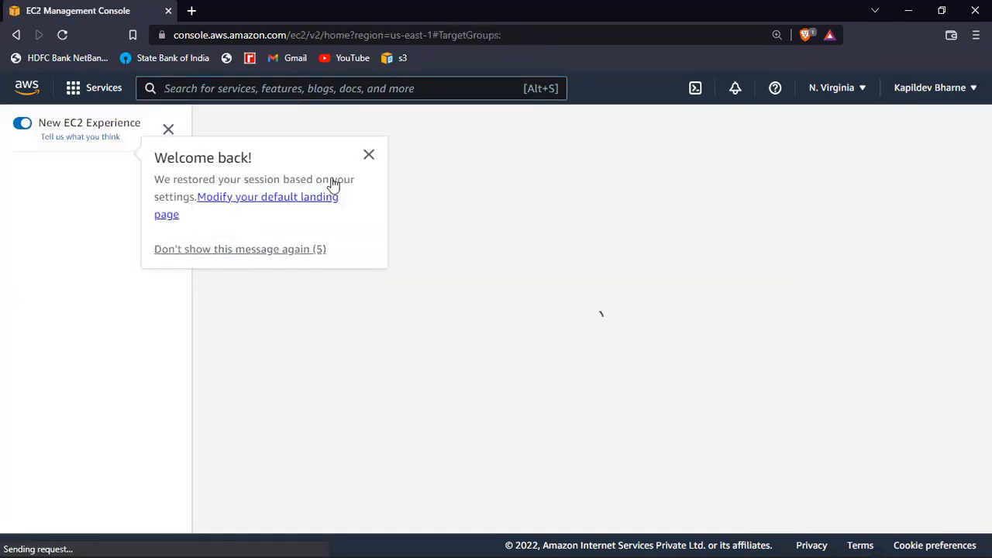
{"action": "left_click", "coordinate": [368, 159]}
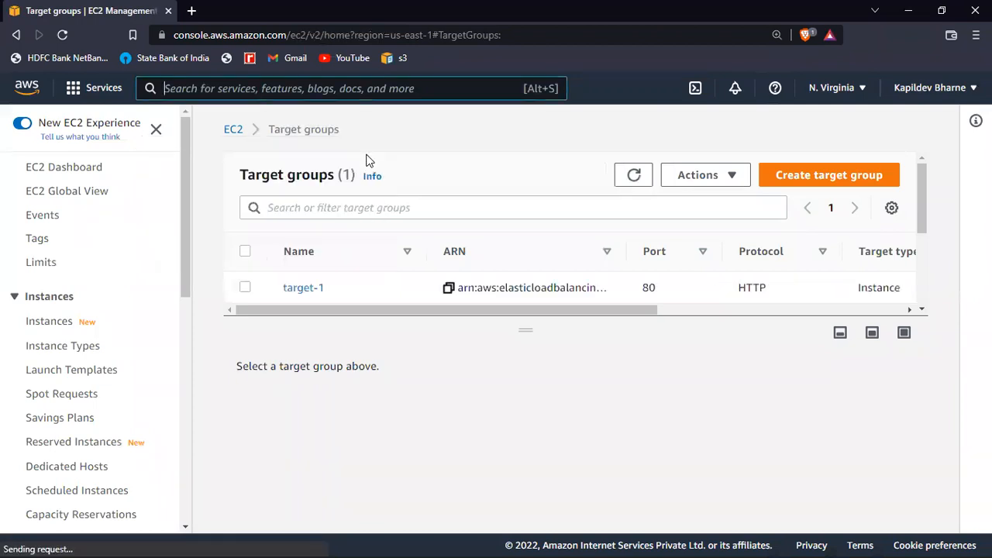
Step: Open the EC2 Load Balancers list and resize the details pane so the skyage row and its state are shown
{"action": "scroll", "coordinate": [37, 363], "scroll_direction": "down", "scroll_amount": 5}
{"action": "scroll", "coordinate": [37, 363], "scroll_direction": "down", "scroll_amount": 1}
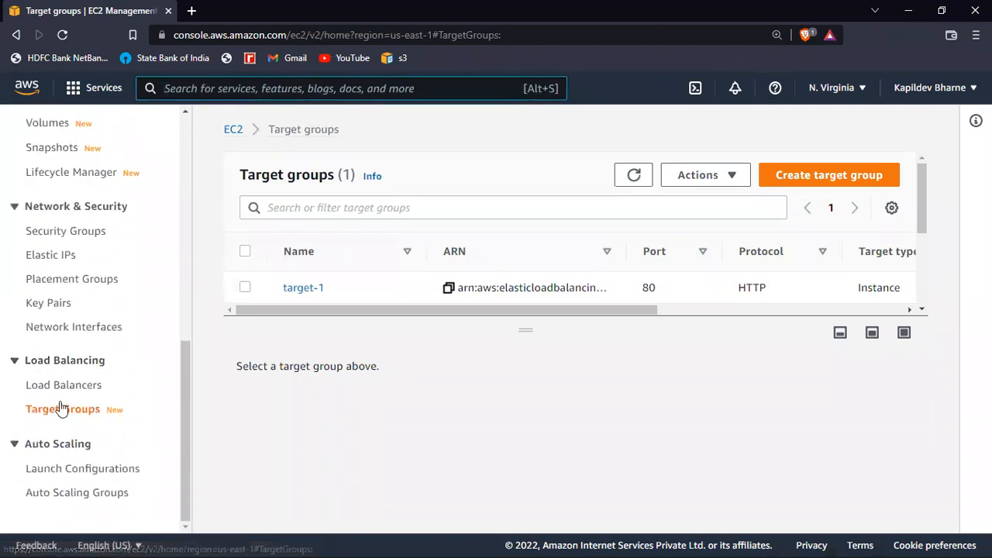
{"action": "left_click", "coordinate": [65, 386]}
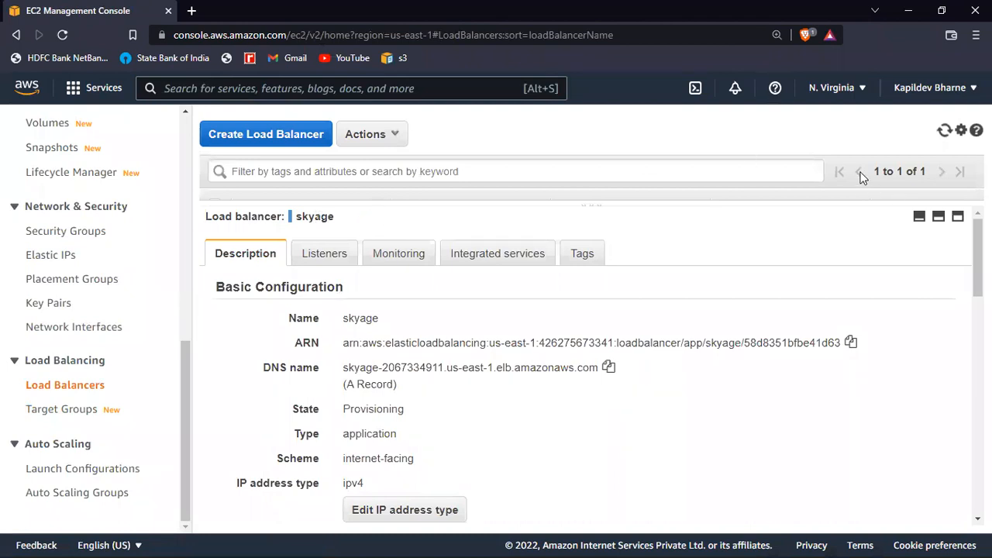
{"action": "left_click", "coordinate": [921, 218]}
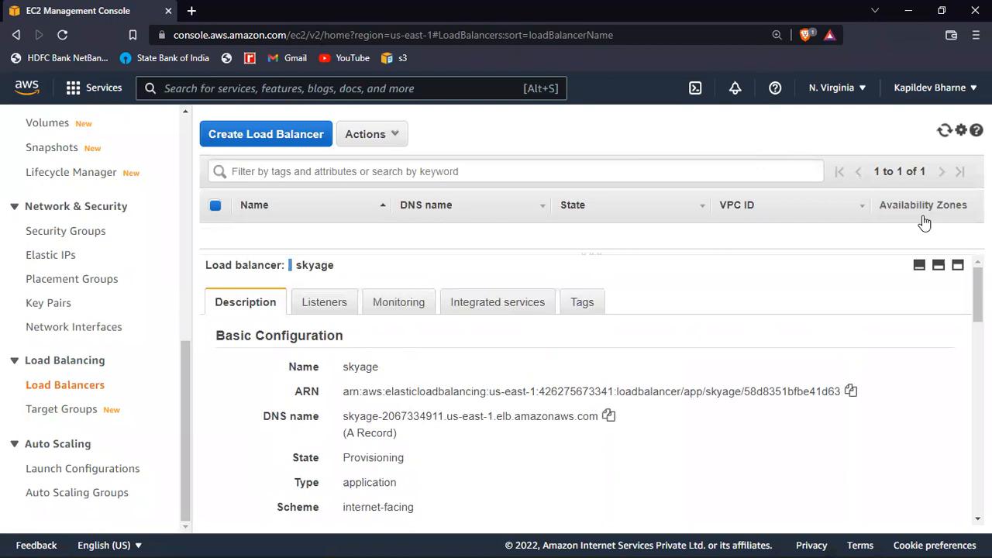
{"action": "left_click", "coordinate": [939, 266]}
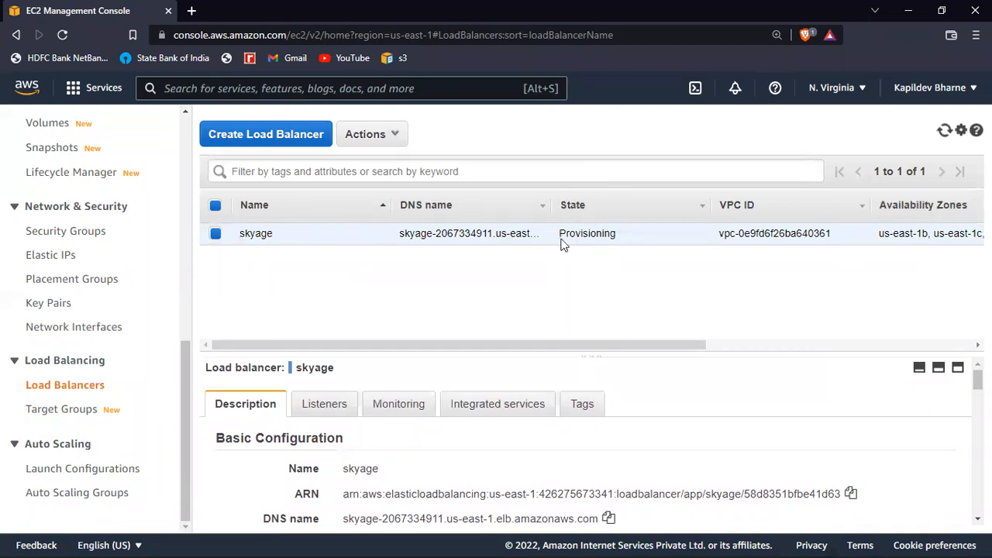
Step: Enlarge the skyage details pane to show the basic configuration and refresh the load balancer list
{"action": "right_click", "coordinate": [404, 343]}
{"action": "left_click", "coordinate": [440, 418]}
{"action": "scroll", "coordinate": [442, 419], "scroll_direction": "down", "scroll_amount": 1}
{"action": "scroll", "coordinate": [441, 419], "scroll_direction": "down", "scroll_amount": 1}
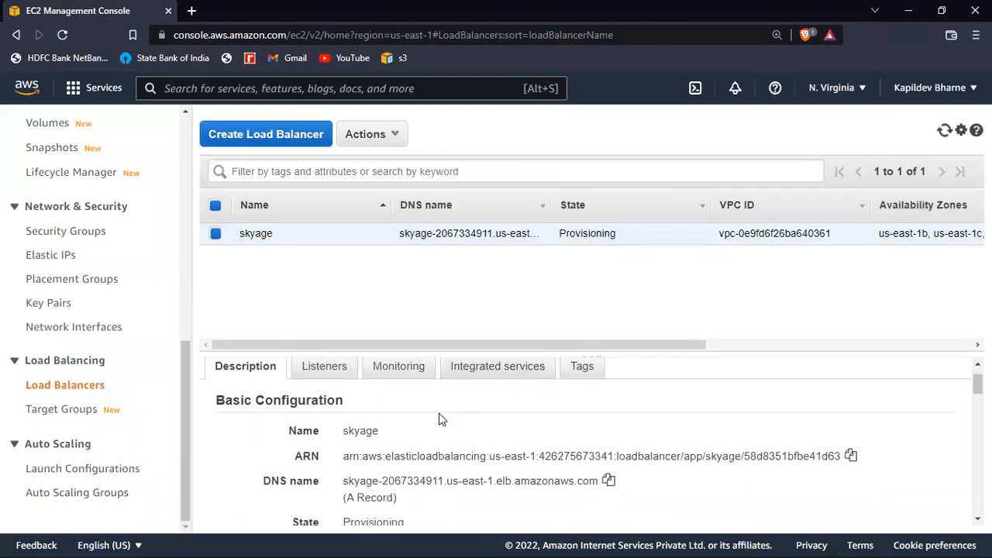
{"action": "right_click", "coordinate": [630, 363]}
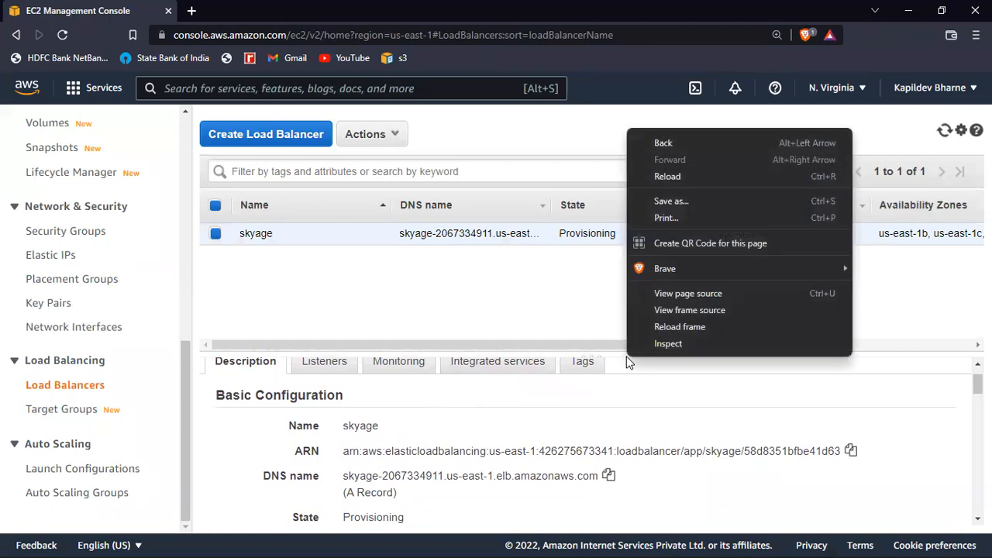
{"action": "left_click", "coordinate": [561, 338]}
{"action": "left_click_drag", "start_coordinate": [617, 350], "coordinate": [587, 259]}
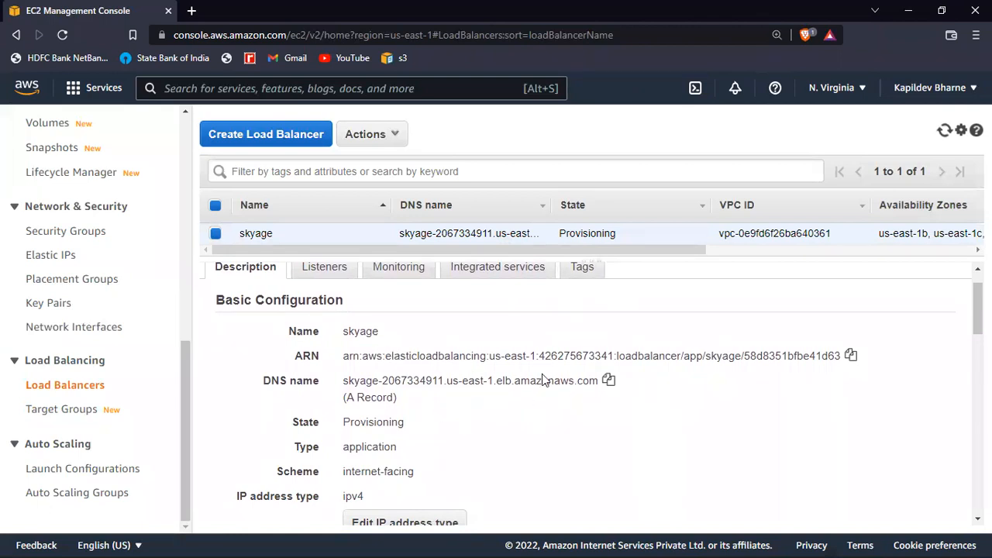
{"action": "left_click", "coordinate": [946, 134]}
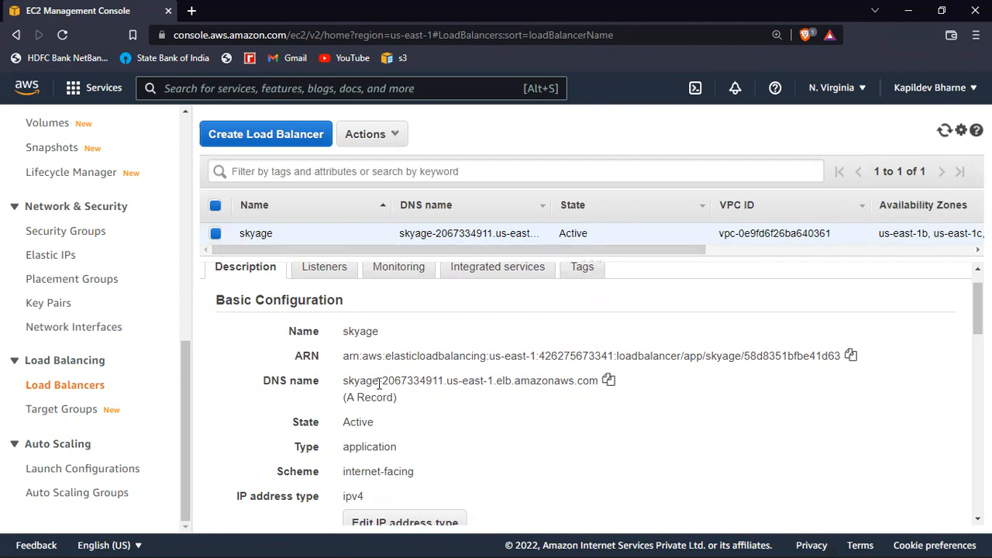
Step: Review the skyage load balancer's description, including its DNS name, VPC, availability zones, security groups and attributes
{"action": "scroll", "coordinate": [379, 384], "scroll_direction": "down", "scroll_amount": 1}
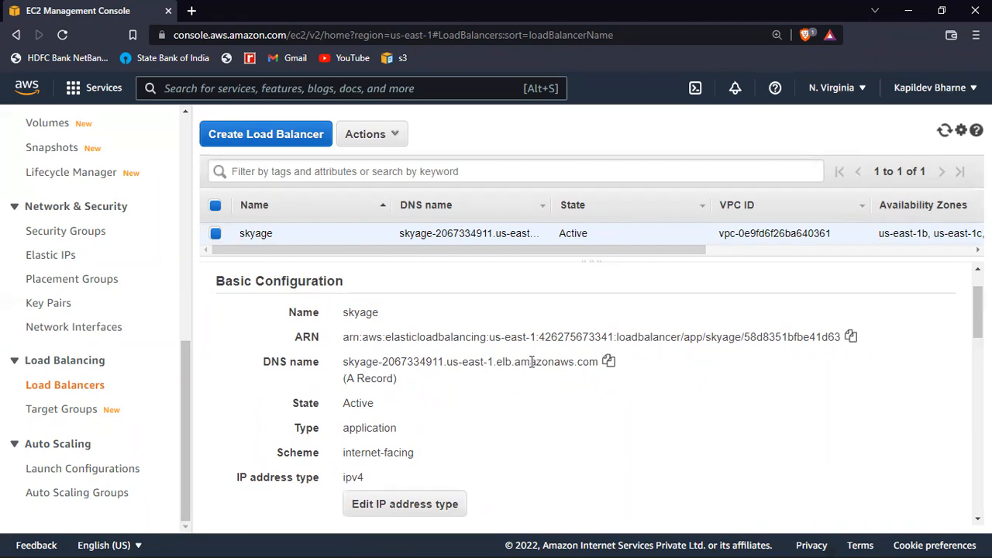
{"action": "scroll", "coordinate": [399, 402], "scroll_direction": "down", "scroll_amount": 3}
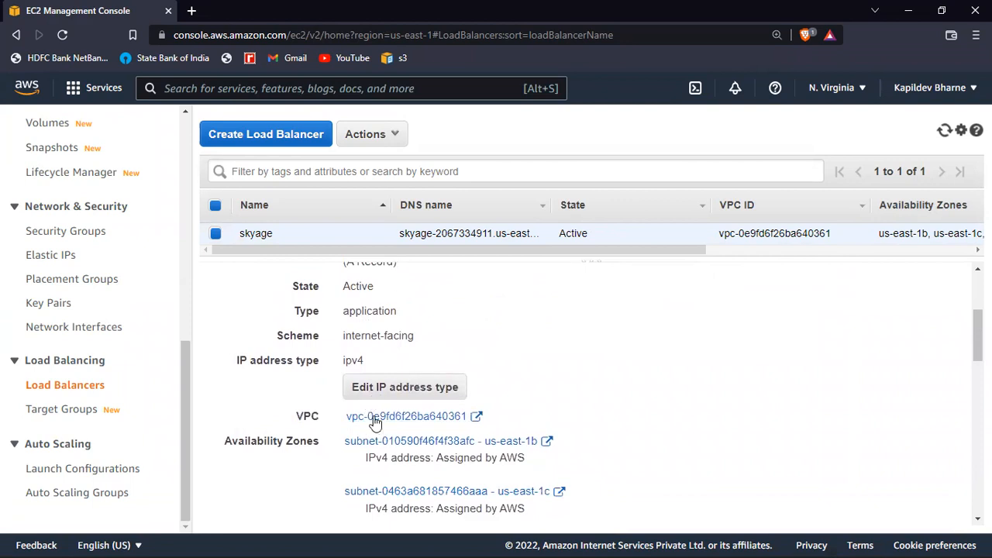
{"action": "scroll", "coordinate": [458, 411], "scroll_direction": "down", "scroll_amount": 10}
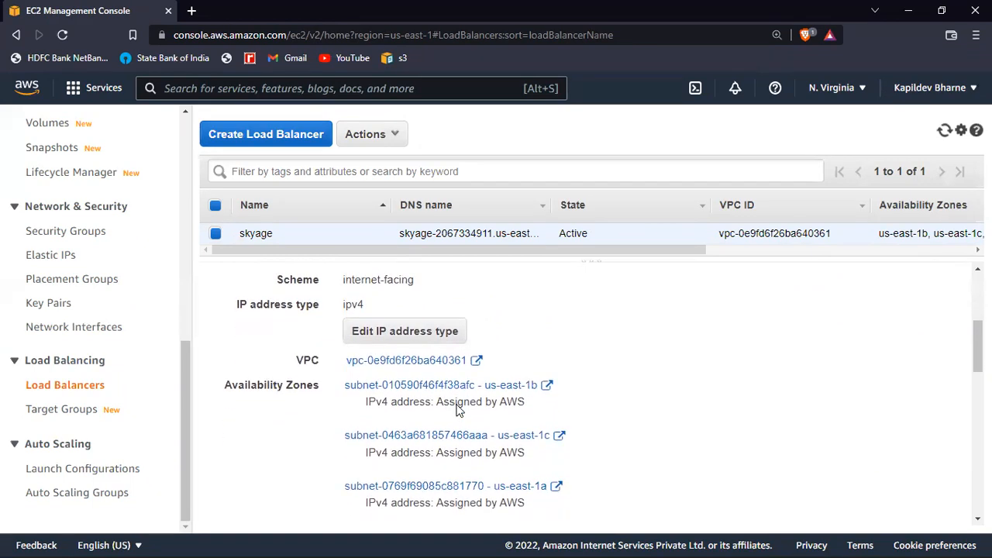
{"action": "scroll", "coordinate": [457, 411], "scroll_direction": "down", "scroll_amount": 4}
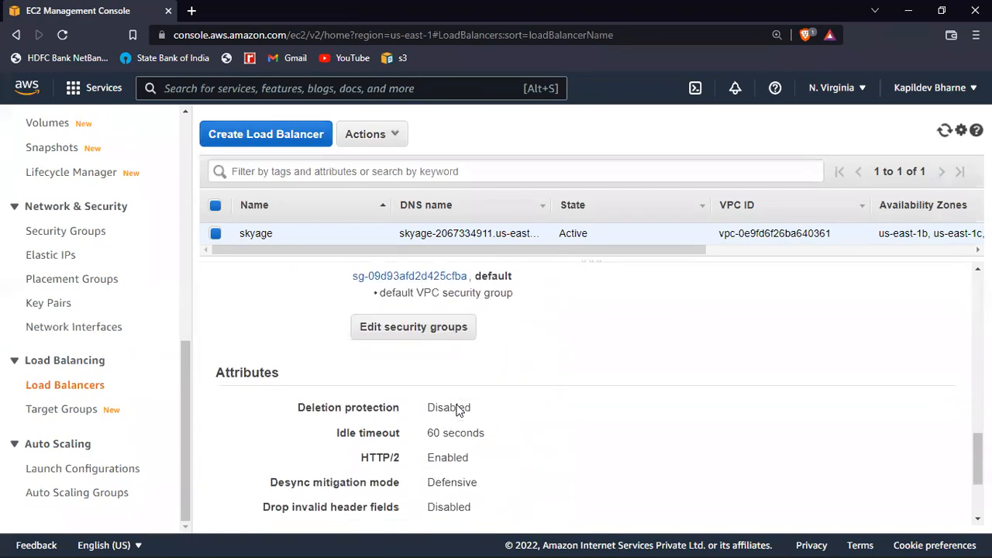
{"action": "scroll", "coordinate": [458, 409], "scroll_direction": "down", "scroll_amount": 1}
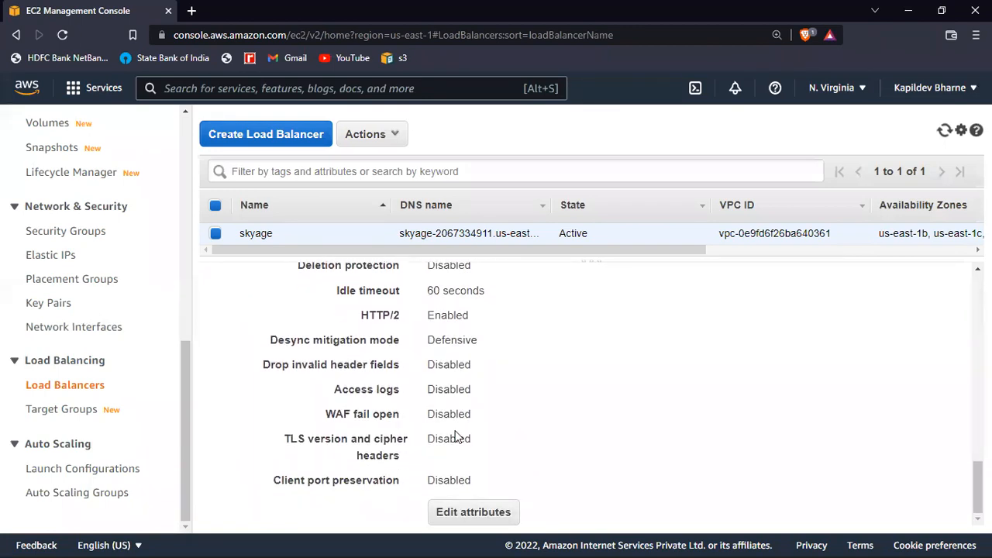
{"action": "scroll", "coordinate": [456, 437], "scroll_direction": "up", "scroll_amount": 15}
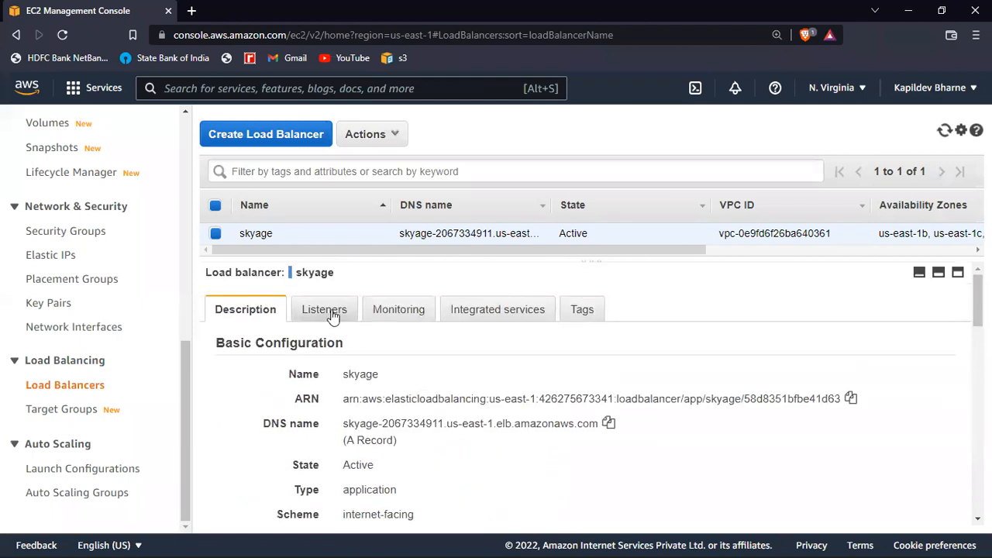
Step: Examine the skyage load balancer's listeners, CloudWatch monitoring metrics, integrated services and tags
{"action": "left_click", "coordinate": [329, 312]}
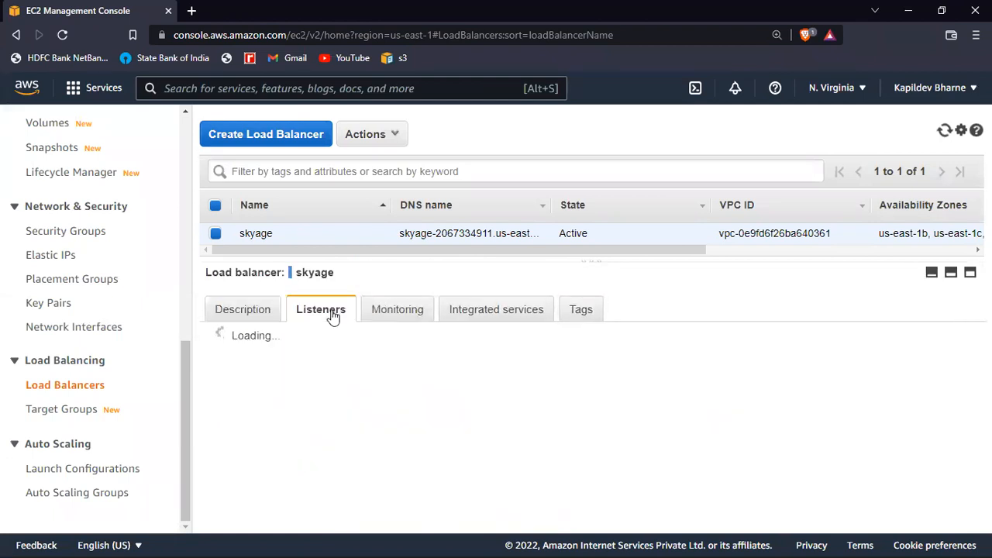
{"action": "left_click", "coordinate": [398, 314]}
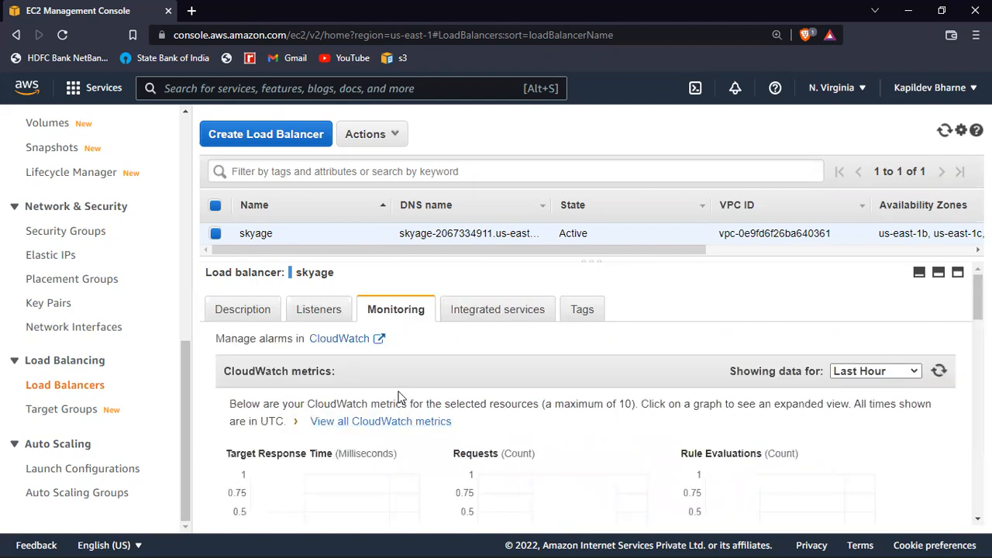
{"action": "scroll", "coordinate": [449, 404], "scroll_direction": "down", "scroll_amount": 3}
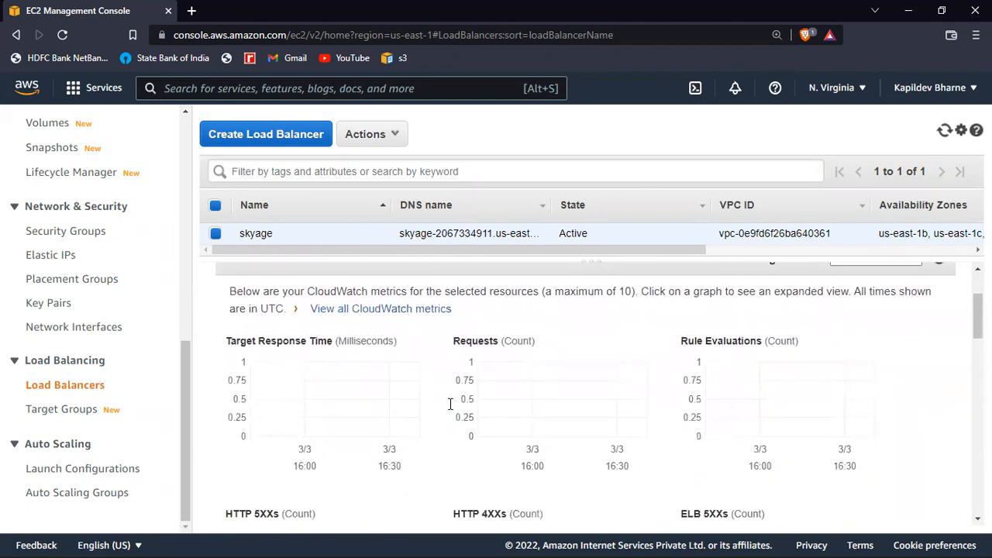
{"action": "scroll", "coordinate": [449, 404], "scroll_direction": "up", "scroll_amount": 3}
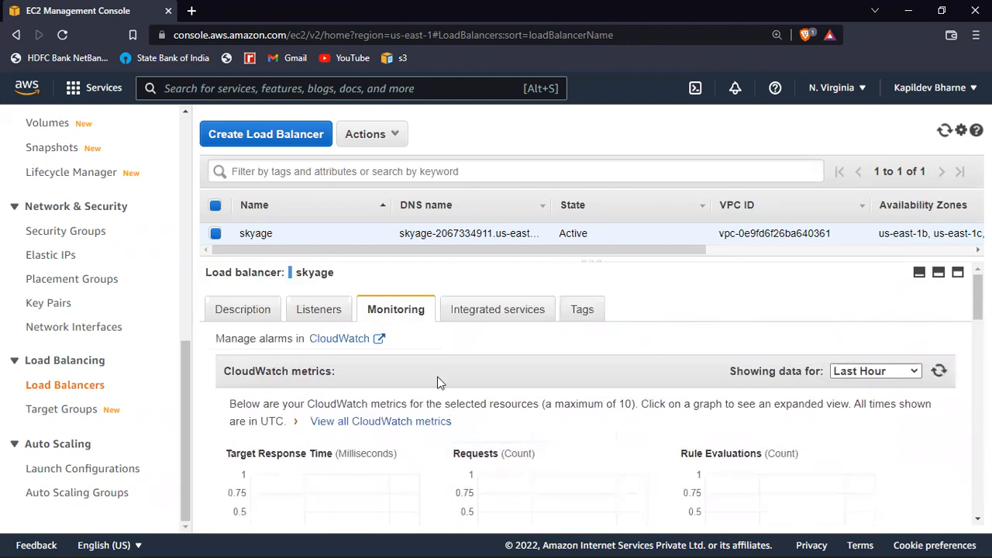
{"action": "left_click", "coordinate": [481, 318]}
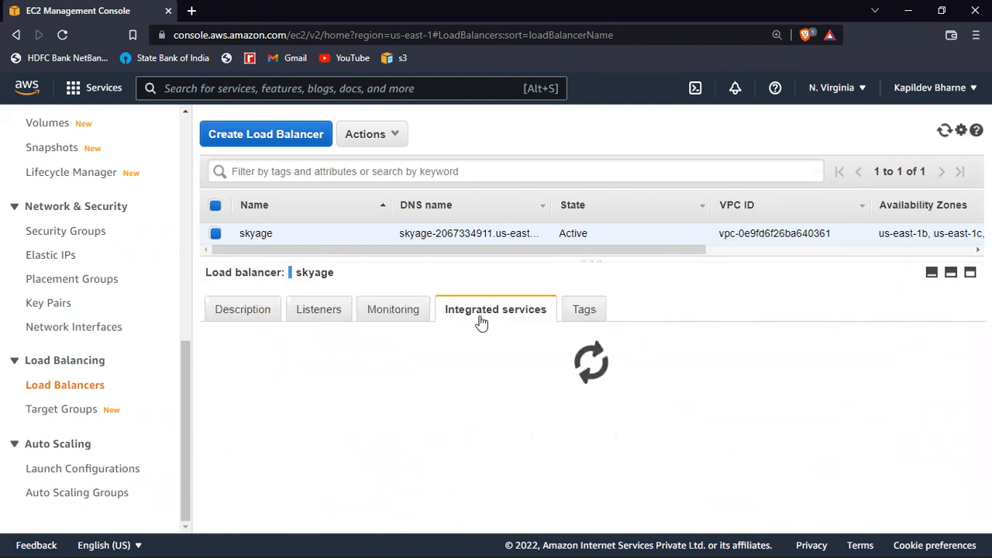
{"action": "scroll", "coordinate": [467, 393], "scroll_direction": "down", "scroll_amount": 1}
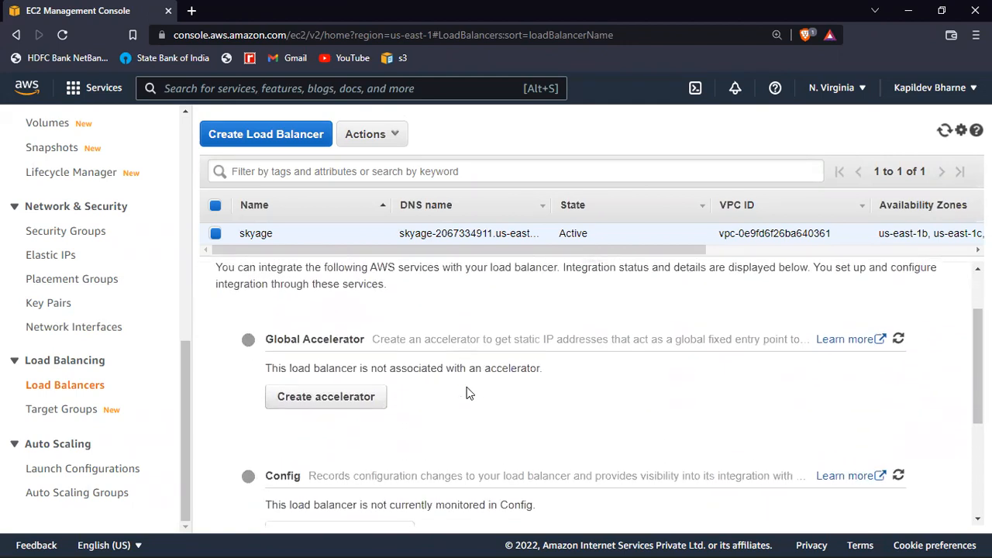
{"action": "scroll", "coordinate": [420, 420], "scroll_direction": "down", "scroll_amount": 3}
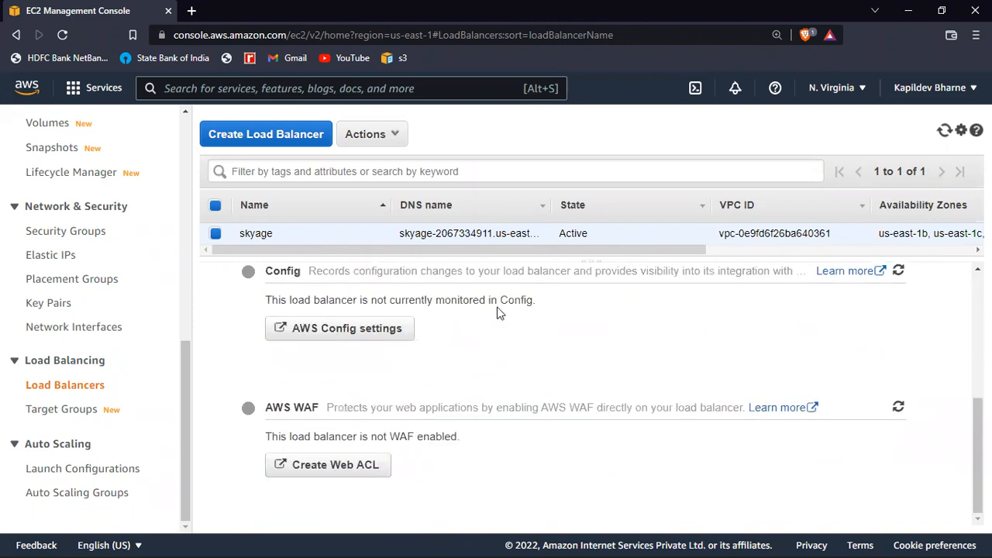
{"action": "scroll", "coordinate": [517, 363], "scroll_direction": "up", "scroll_amount": 4}
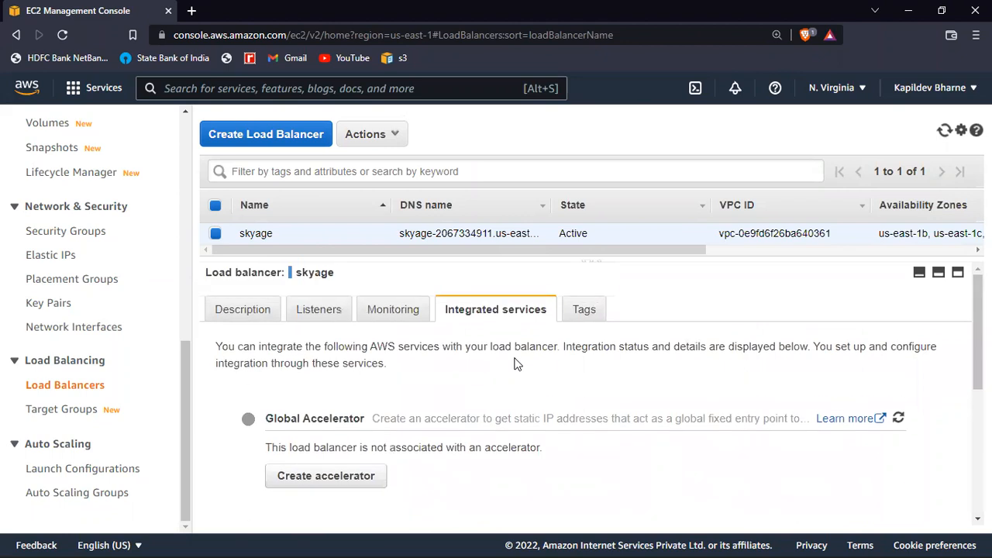
{"action": "left_click", "coordinate": [583, 311]}
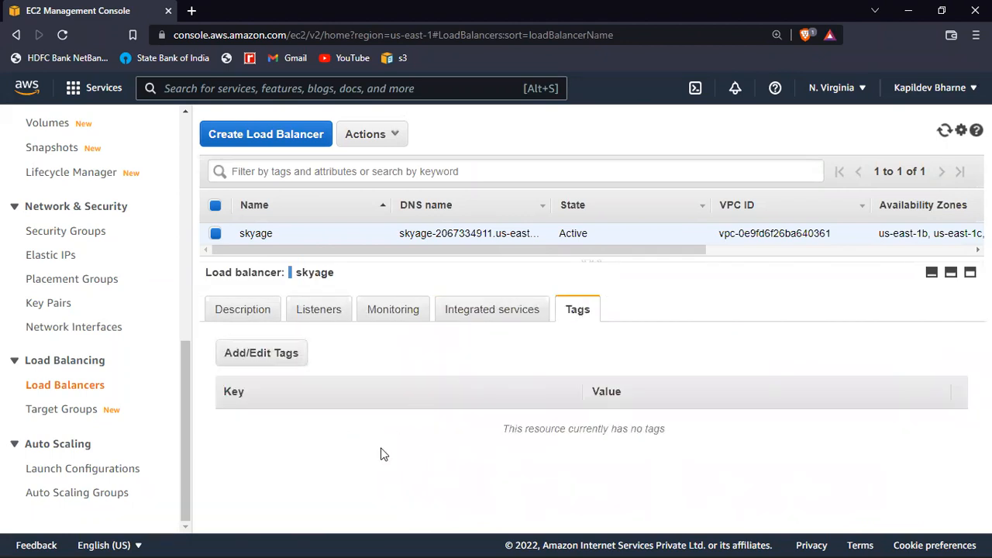
Step: Copy the skyage load balancer's DNS name from its description and open that address in a new browser tab
{"action": "left_click", "coordinate": [277, 309]}
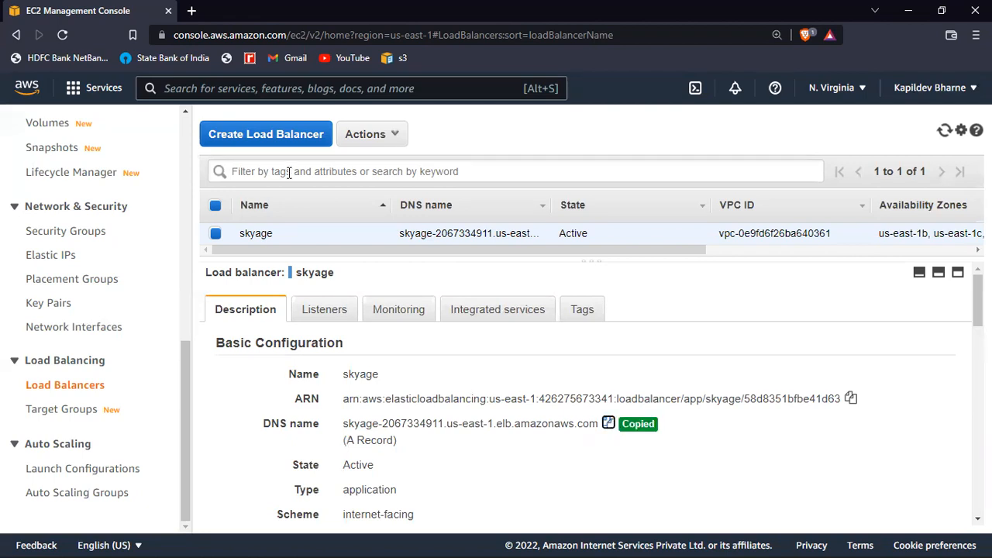
{"action": "left_click", "coordinate": [191, 11]}
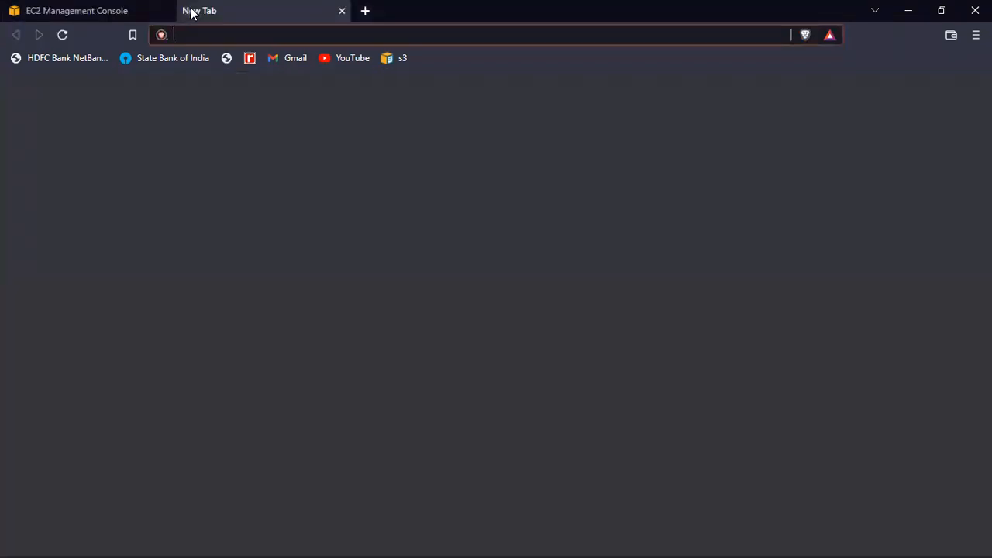
{"action": "key", "text": "ctrl+v"}
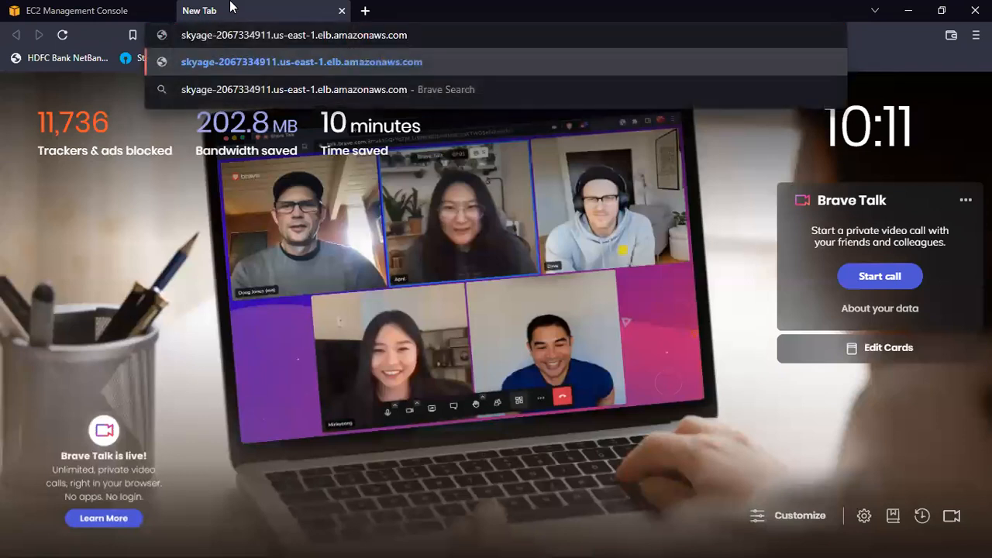
{"action": "key", "text": "Return"}
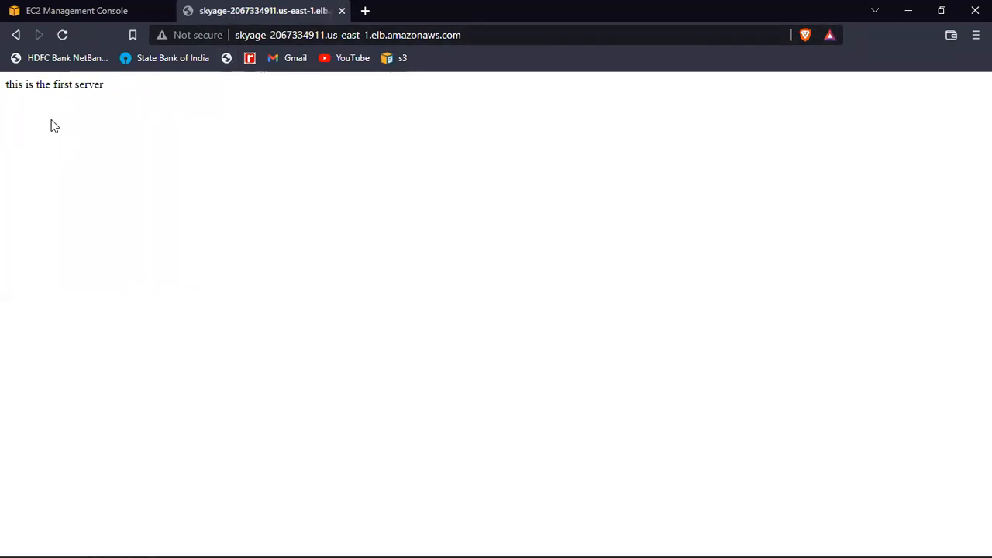
Step: Reload the load balancer's page repeatedly to check which server answers each request
{"action": "left_click", "coordinate": [63, 35]}
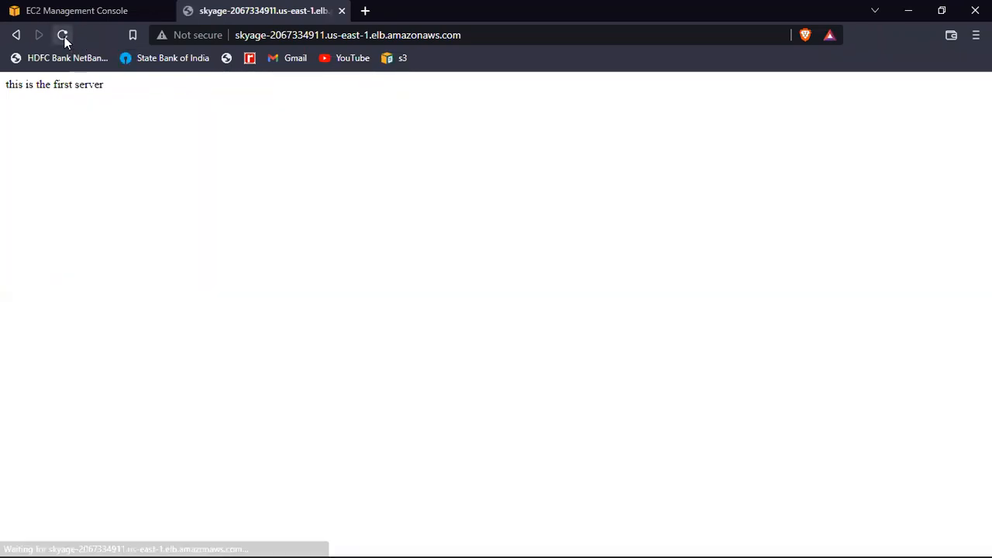
{"action": "left_click", "coordinate": [63, 37]}
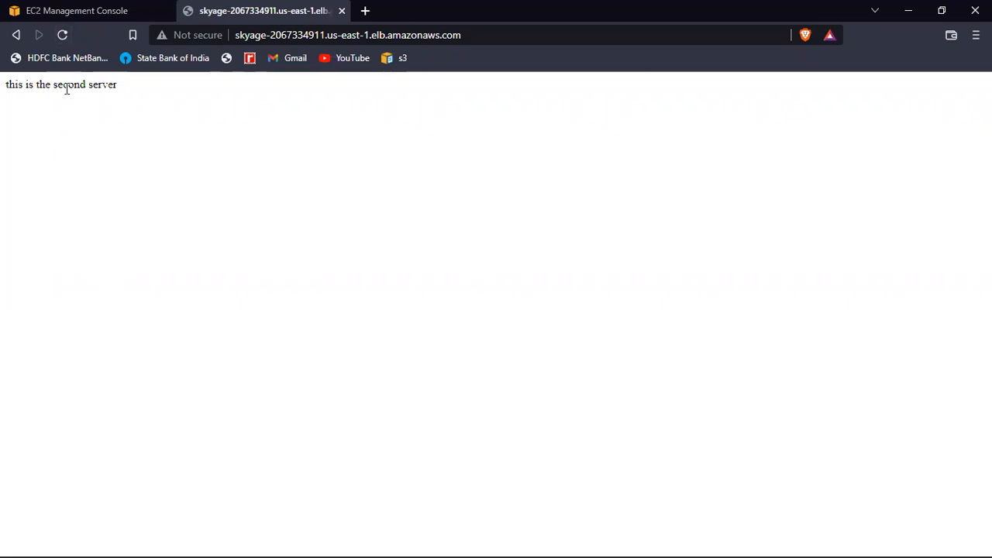
{"action": "left_click", "coordinate": [63, 39]}
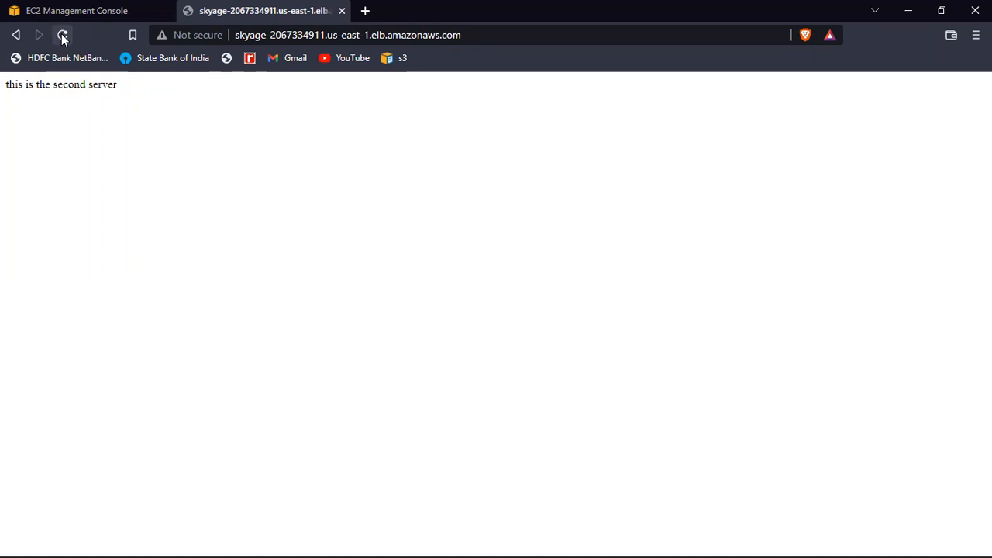
{"action": "left_click", "coordinate": [62, 35]}
{"action": "left_click", "coordinate": [63, 36]}
{"action": "left_click", "coordinate": [62, 36]}
{"action": "left_click", "coordinate": [63, 36]}
{"action": "left_click", "coordinate": [63, 36]}
{"action": "left_click", "coordinate": [63, 36]}
{"action": "left_click", "coordinate": [63, 36]}
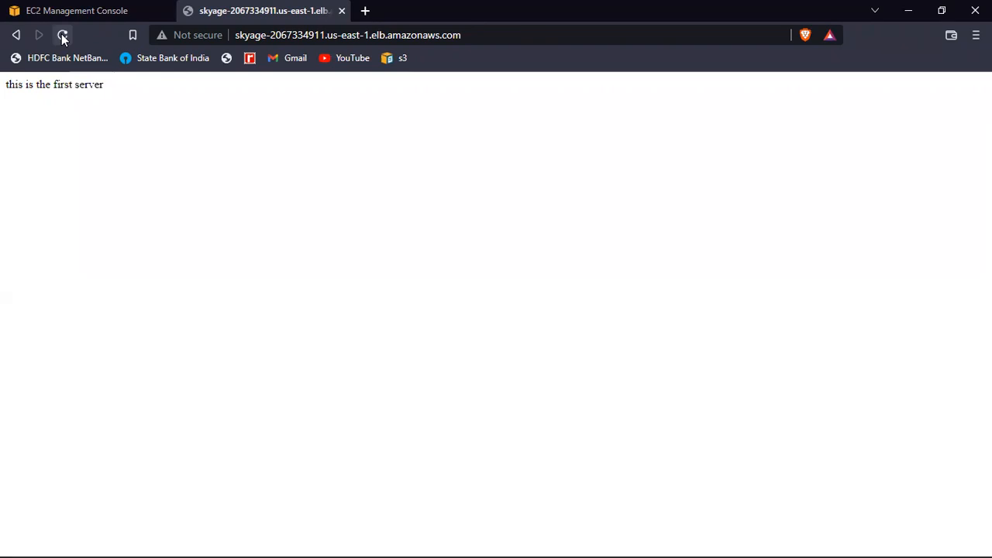
{"action": "left_click", "coordinate": [63, 36]}
{"action": "left_click", "coordinate": [63, 35]}
{"action": "left_click", "coordinate": [63, 36]}
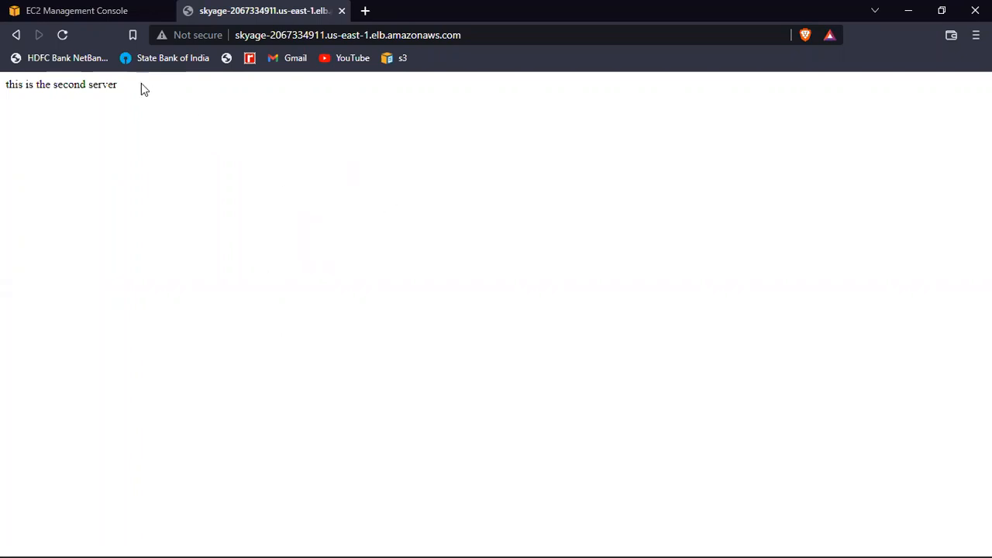
Step: Return to the EC2 console and review the skyage load balancer's basic configuration and availability zones
{"action": "left_click", "coordinate": [44, 12]}
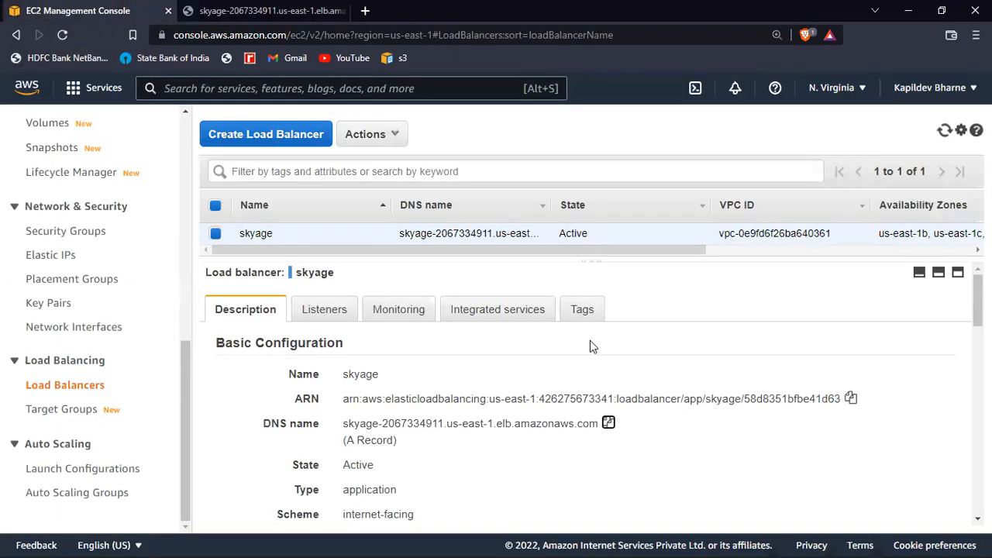
{"action": "scroll", "coordinate": [590, 342], "scroll_direction": "down", "scroll_amount": 5}
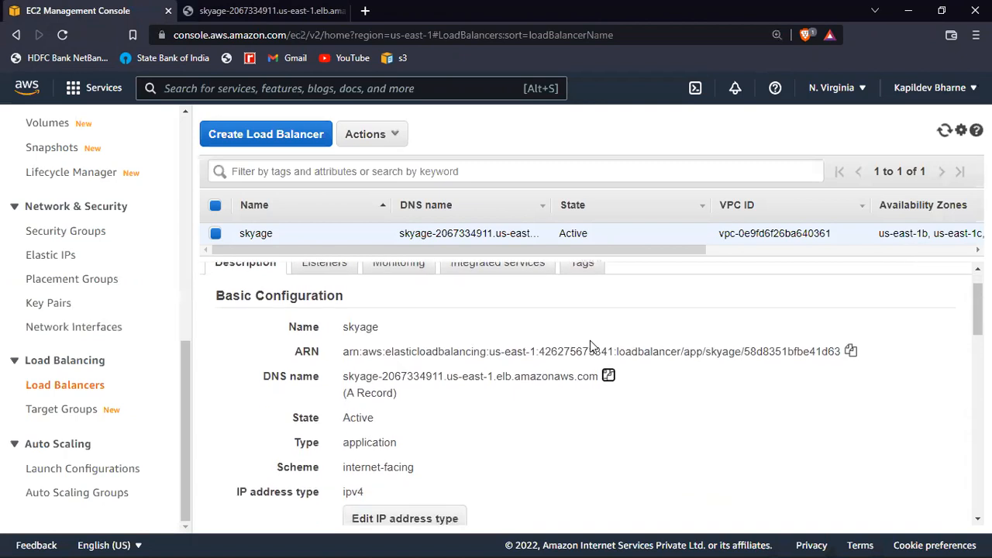
{"action": "scroll", "coordinate": [590, 346], "scroll_direction": "down", "scroll_amount": 5}
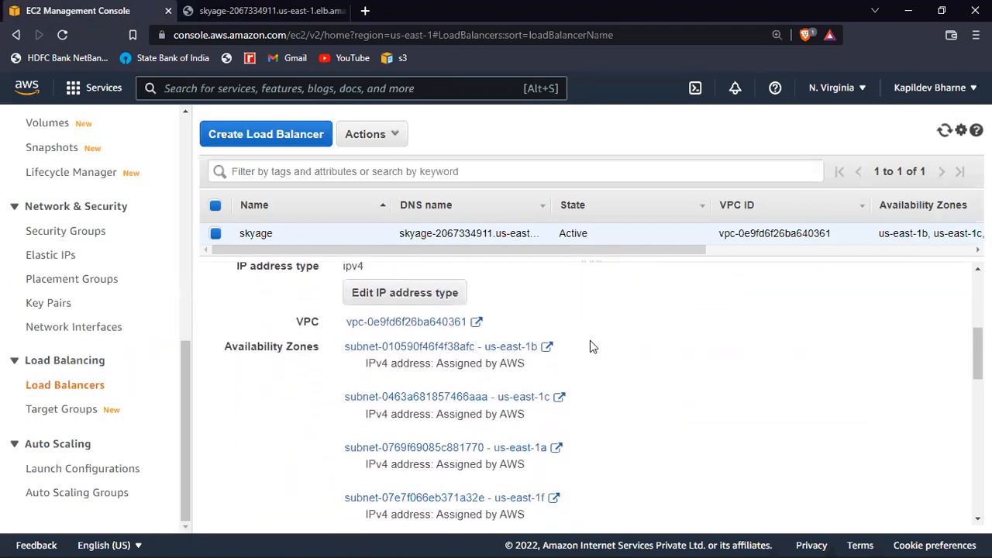
Step: Switch to the OpenBoard whiteboard and write the heading "stickiness" near the page's upper left
{"action": "left_click", "coordinate": [908, 9]}
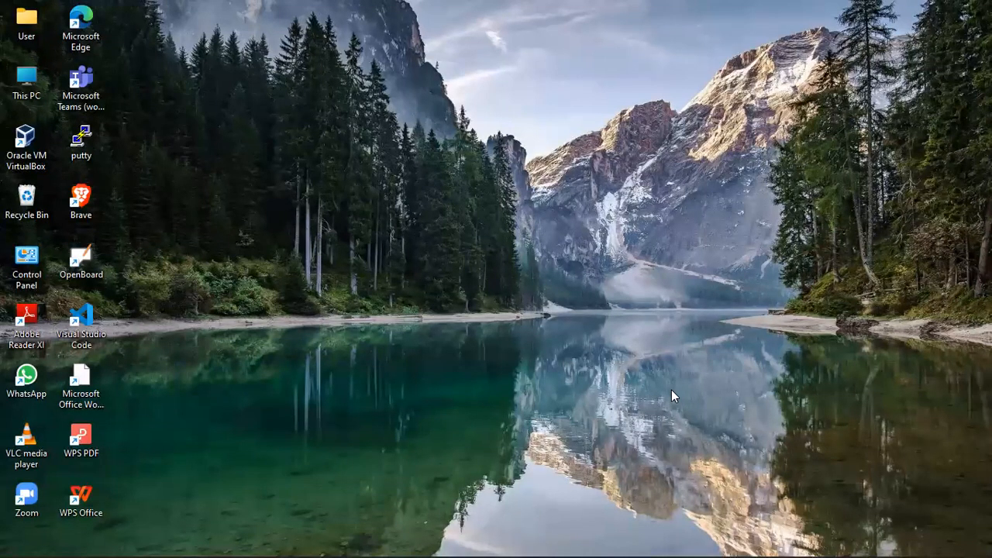
{"action": "double_click", "coordinate": [77, 397]}
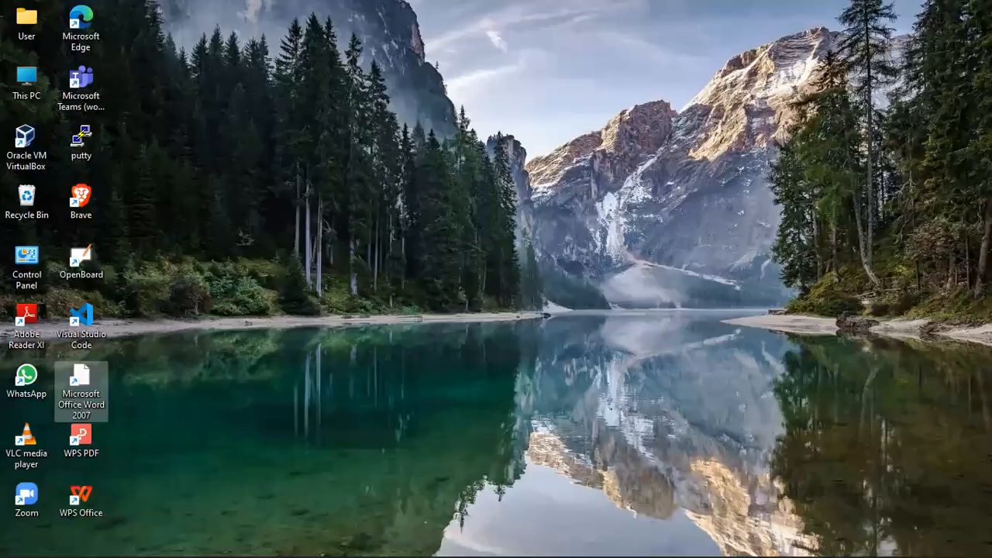
{"action": "left_click", "coordinate": [670, 84]}
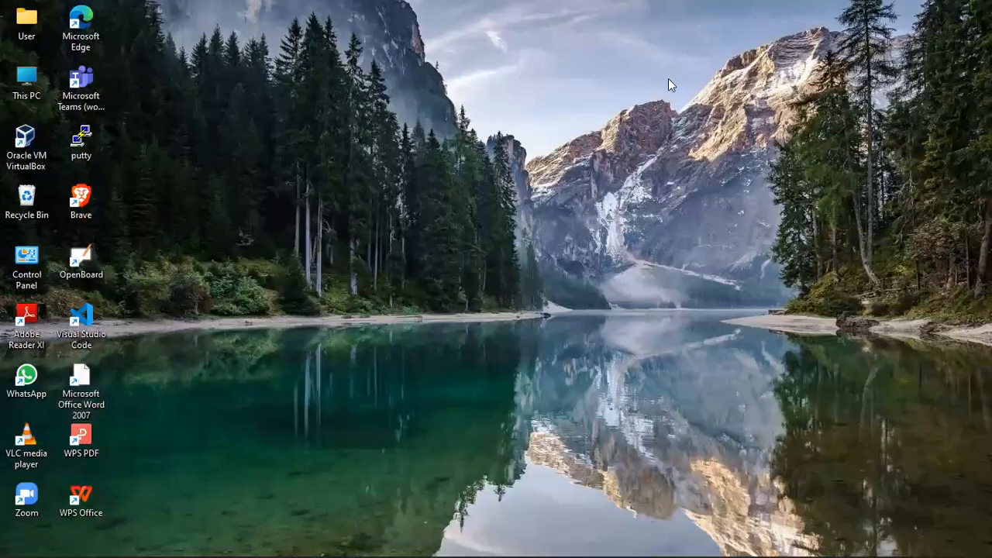
{"action": "double_click", "coordinate": [81, 251]}
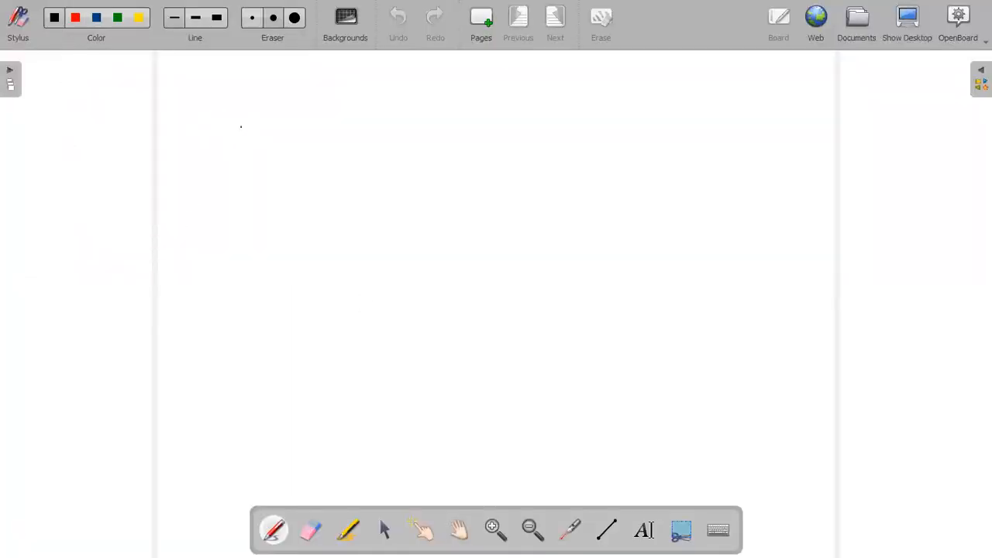
{"action": "left_click_drag", "start_coordinate": [245, 121], "coordinate": [239, 131]}
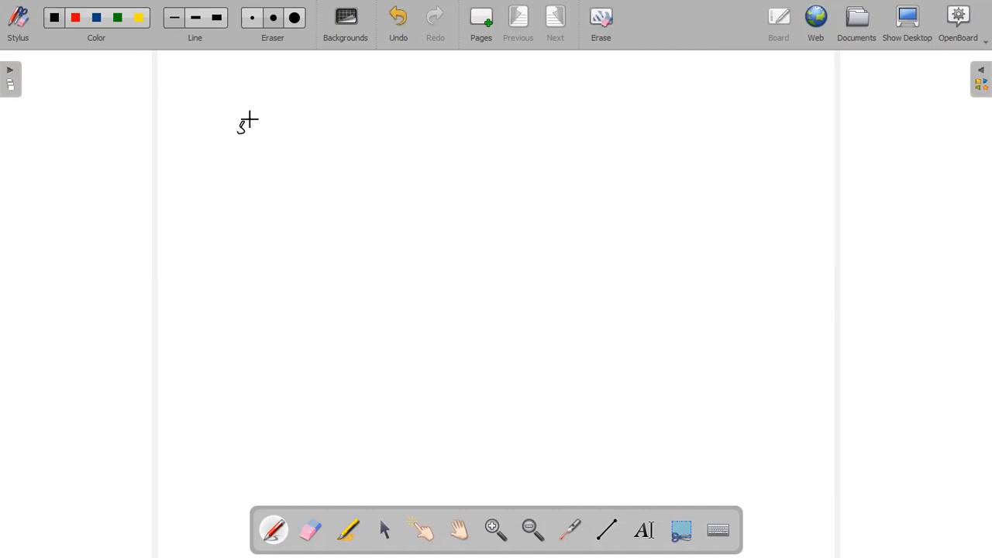
{"action": "mouse_move", "coordinate": [252, 120]}
{"action": "left_mouse_down"}
{"action": "mouse_move", "coordinate": [250, 132]}
{"action": "mouse_move", "coordinate": [324, 134]}
{"action": "left_mouse_up"}
Step: Draw two server squares one above the other on the page's right side, labelled EC21 and EC2
{"action": "mouse_move", "coordinate": [651, 225]}
{"action": "left_mouse_down"}
{"action": "mouse_move", "coordinate": [657, 188]}
{"action": "mouse_move", "coordinate": [675, 223]}
{"action": "mouse_move", "coordinate": [654, 223]}
{"action": "left_mouse_up"}
{"action": "left_click_drag", "start_coordinate": [650, 271], "coordinate": [642, 312]}
{"action": "mouse_move", "coordinate": [652, 276]}
{"action": "left_mouse_down"}
{"action": "mouse_move", "coordinate": [666, 276]}
{"action": "mouse_move", "coordinate": [655, 312]}
{"action": "left_mouse_up"}
{"action": "left_click_drag", "start_coordinate": [732, 199], "coordinate": [742, 218]}
{"action": "left_click_drag", "start_coordinate": [725, 209], "coordinate": [777, 223]}
{"action": "mouse_move", "coordinate": [717, 277]}
{"action": "left_mouse_down"}
{"action": "mouse_move", "coordinate": [727, 277]}
{"action": "mouse_move", "coordinate": [724, 291]}
{"action": "mouse_move", "coordinate": [773, 292]}
{"action": "left_mouse_up"}
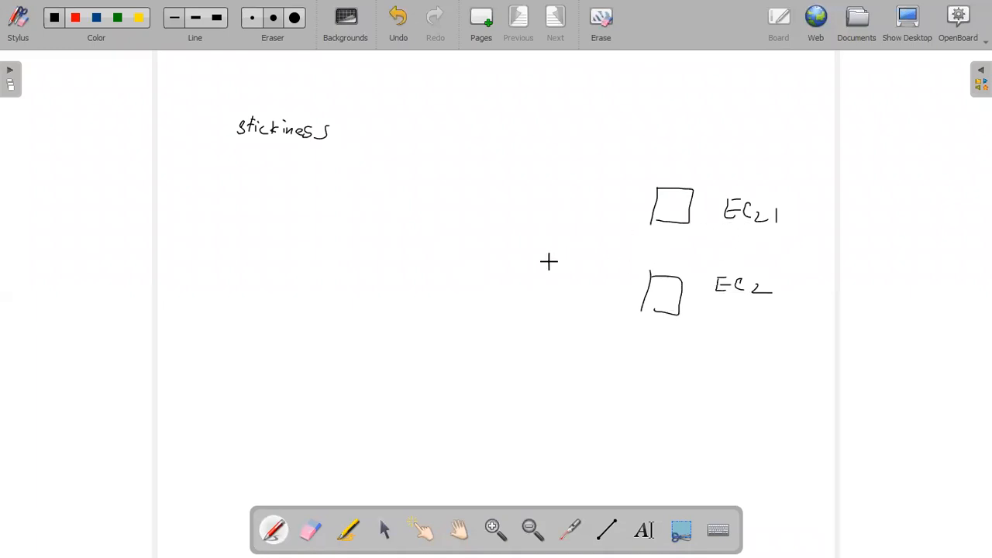
Step: Sketch an ELB box, a second labelled box to its left, and a cloud labelled user at the far left
{"action": "mouse_move", "coordinate": [512, 211]}
{"action": "left_mouse_down"}
{"action": "mouse_move", "coordinate": [507, 246]}
{"action": "mouse_move", "coordinate": [512, 210]}
{"action": "left_mouse_up"}
{"action": "left_click_drag", "start_coordinate": [525, 171], "coordinate": [526, 189]}
{"action": "left_click_drag", "start_coordinate": [532, 170], "coordinate": [548, 189]}
{"action": "left_click_drag", "start_coordinate": [388, 203], "coordinate": [382, 244]}
{"action": "mouse_move", "coordinate": [387, 202]}
{"action": "left_mouse_down"}
{"action": "mouse_move", "coordinate": [416, 199]}
{"action": "mouse_move", "coordinate": [388, 242]}
{"action": "left_mouse_up"}
{"action": "mouse_move", "coordinate": [390, 167]}
{"action": "left_mouse_down"}
{"action": "mouse_move", "coordinate": [385, 181]}
{"action": "mouse_move", "coordinate": [398, 181]}
{"action": "left_mouse_up"}
{"action": "mouse_move", "coordinate": [222, 204]}
{"action": "left_mouse_down"}
{"action": "mouse_move", "coordinate": [215, 277]}
{"action": "mouse_move", "coordinate": [225, 188]}
{"action": "left_mouse_up"}
{"action": "mouse_move", "coordinate": [229, 174]}
{"action": "left_mouse_down"}
{"action": "mouse_move", "coordinate": [234, 188]}
{"action": "mouse_move", "coordinate": [256, 187]}
{"action": "left_mouse_up"}
{"action": "left_click_drag", "start_coordinate": [261, 186], "coordinate": [274, 172]}
Step: Connect the user cloud through the middle box to the ELB, branching from the ELB towards both EC2 squares
{"action": "left_click_drag", "start_coordinate": [268, 218], "coordinate": [369, 220]}
{"action": "left_click_drag", "start_coordinate": [430, 227], "coordinate": [515, 229]}
{"action": "mouse_move", "coordinate": [552, 232]}
{"action": "left_mouse_down"}
{"action": "mouse_move", "coordinate": [586, 231]}
{"action": "mouse_move", "coordinate": [650, 204]}
{"action": "left_mouse_up"}
{"action": "mouse_move", "coordinate": [583, 232]}
{"action": "left_mouse_down"}
{"action": "mouse_move", "coordinate": [573, 283]}
{"action": "mouse_move", "coordinate": [610, 284]}
{"action": "left_mouse_up"}
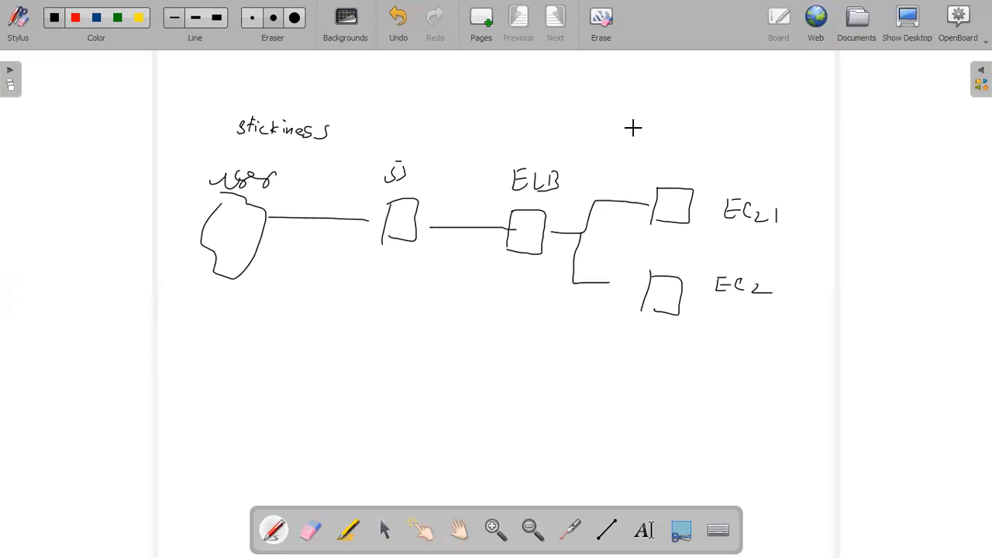
Step: Tick the stickiness heading and draw a stick figure labelled A beside the user cloud
{"action": "left_click_drag", "start_coordinate": [207, 112], "coordinate": [267, 90]}
{"action": "mouse_move", "coordinate": [112, 196]}
{"action": "left_mouse_down"}
{"action": "mouse_move", "coordinate": [133, 203]}
{"action": "mouse_move", "coordinate": [114, 261]}
{"action": "mouse_move", "coordinate": [130, 226]}
{"action": "mouse_move", "coordinate": [98, 254]}
{"action": "left_mouse_up"}
{"action": "left_click_drag", "start_coordinate": [127, 246], "coordinate": [132, 256]}
{"action": "left_click_drag", "start_coordinate": [120, 164], "coordinate": [133, 163]}
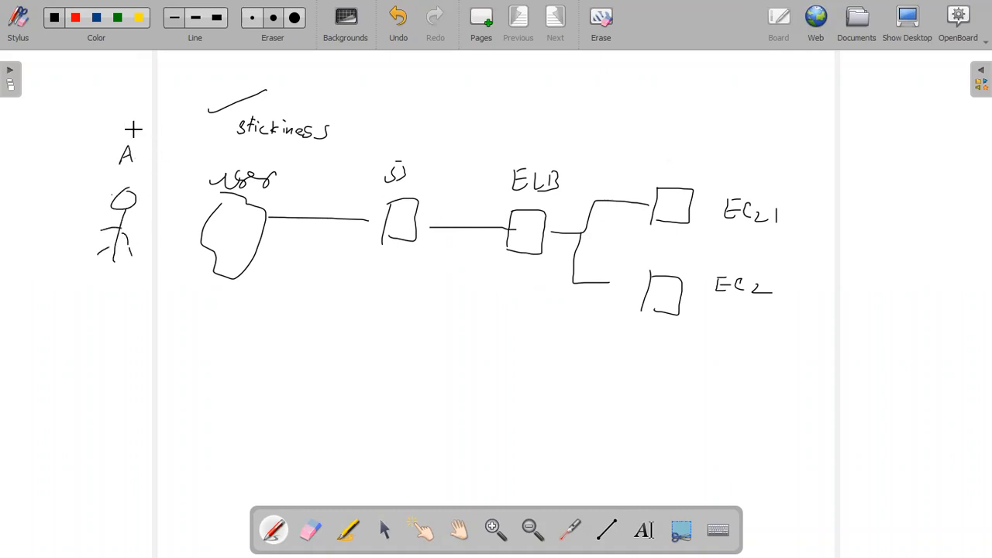
Step: Write the duration "30 sec" above the stick figure, undoing the wrongly written unit
{"action": "mouse_move", "coordinate": [88, 79]}
{"action": "left_mouse_down"}
{"action": "mouse_move", "coordinate": [88, 91]}
{"action": "mouse_move", "coordinate": [109, 79]}
{"action": "mouse_move", "coordinate": [142, 89]}
{"action": "left_mouse_up"}
{"action": "left_click_drag", "start_coordinate": [144, 89], "coordinate": [152, 73]}
{"action": "key", "text": "ctrl+z"}
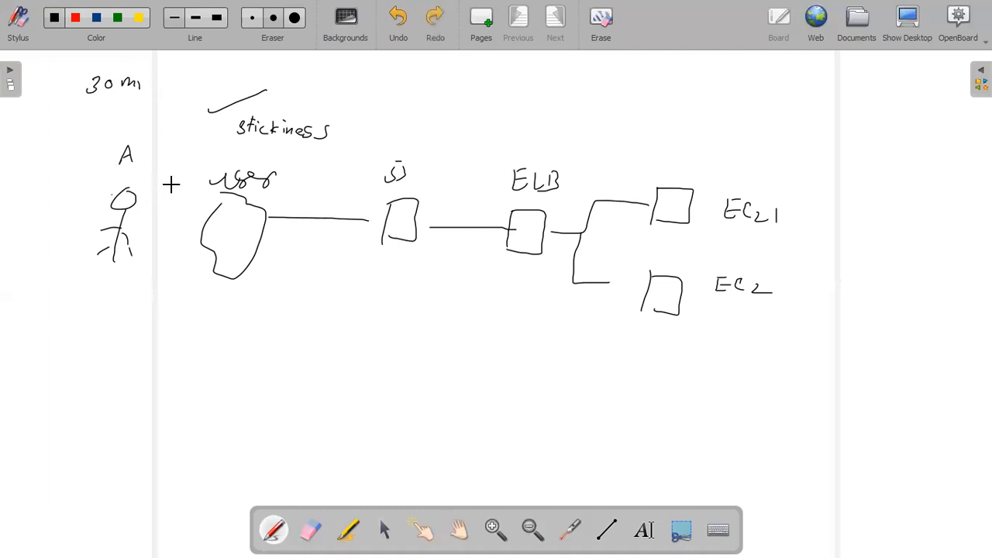
{"action": "key", "text": "ctrl+z"}
{"action": "mouse_move", "coordinate": [140, 78]}
{"action": "left_mouse_down"}
{"action": "mouse_move", "coordinate": [133, 90]}
{"action": "mouse_move", "coordinate": [152, 88]}
{"action": "left_mouse_up"}
{"action": "mouse_move", "coordinate": [153, 88]}
{"action": "left_mouse_down"}
{"action": "mouse_move", "coordinate": [161, 81]}
{"action": "mouse_move", "coordinate": [163, 90]}
{"action": "left_mouse_up"}
{"action": "key", "text": "ctrl+z"}
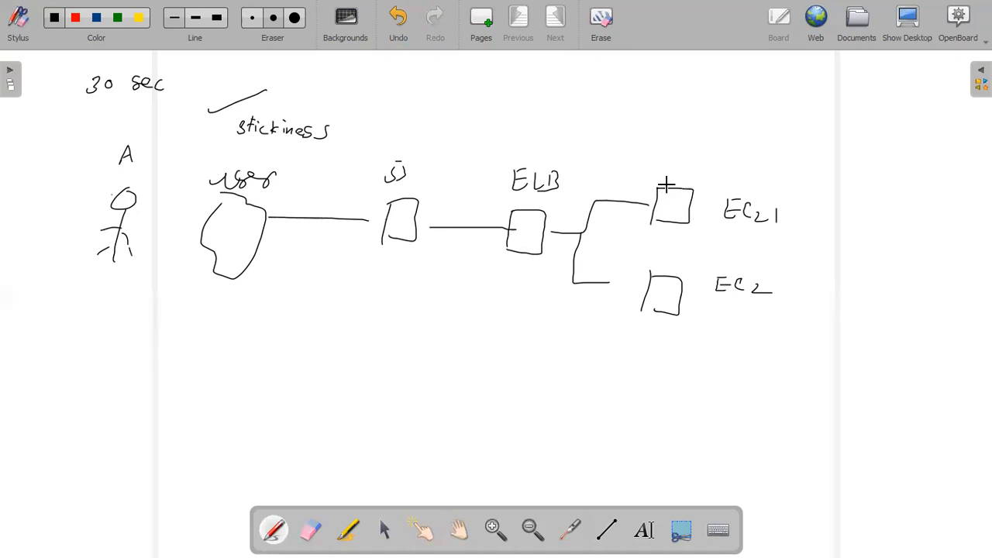
Step: Mark the path through the ELB to EC21 with strokes and circle the 30 sec note
{"action": "left_click_drag", "start_coordinate": [482, 236], "coordinate": [538, 236]}
{"action": "left_click_drag", "start_coordinate": [573, 232], "coordinate": [595, 229]}
{"action": "left_click_drag", "start_coordinate": [687, 178], "coordinate": [749, 162]}
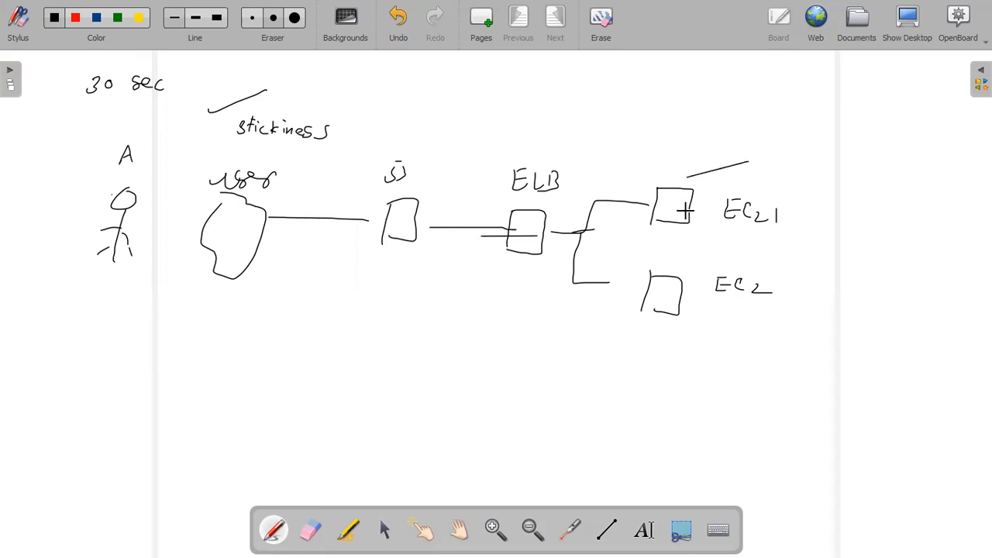
{"action": "mouse_move", "coordinate": [128, 62]}
{"action": "left_mouse_down"}
{"action": "mouse_move", "coordinate": [72, 121]}
{"action": "mouse_move", "coordinate": [177, 113]}
{"action": "mouse_move", "coordinate": [124, 68]}
{"action": "left_mouse_up"}
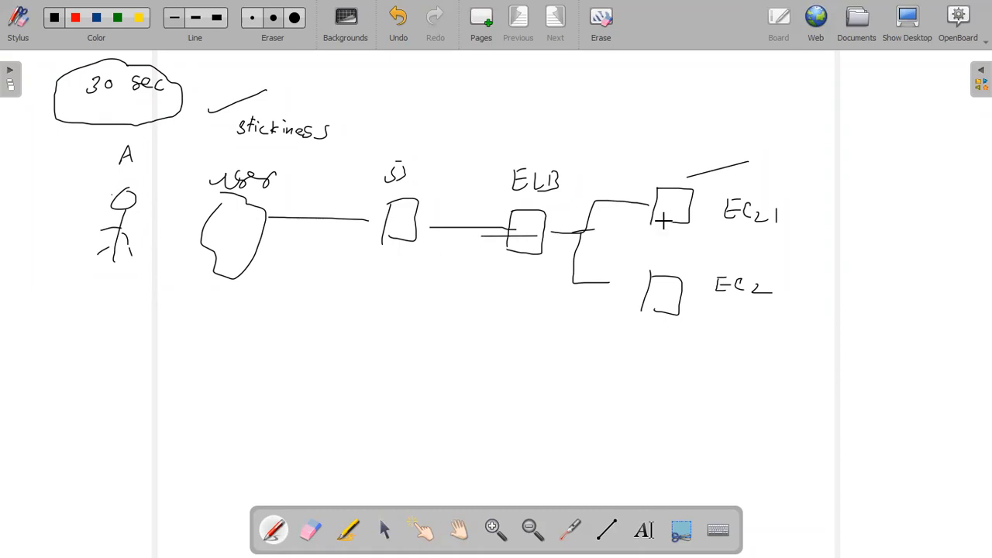
Step: Add another mark above the EC21 square and write "cache" above the diagram
{"action": "left_click_drag", "start_coordinate": [664, 163], "coordinate": [725, 147]}
{"action": "left_click_drag", "start_coordinate": [425, 91], "coordinate": [421, 101]}
{"action": "mouse_move", "coordinate": [438, 91]}
{"action": "left_mouse_down"}
{"action": "mouse_move", "coordinate": [441, 101]}
{"action": "mouse_move", "coordinate": [486, 106]}
{"action": "left_mouse_up"}
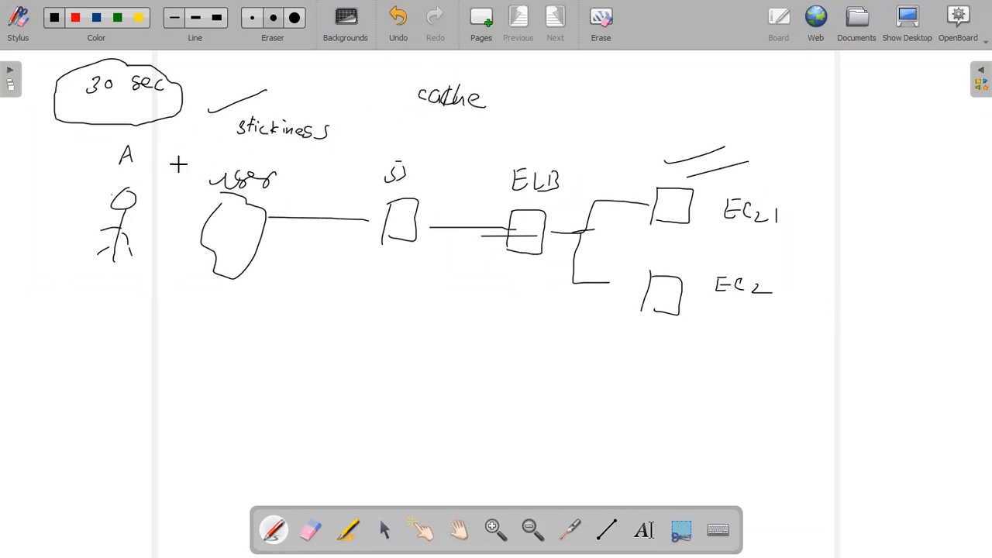
Step: Tick the 30 sec note, circle the A label and mark both EC2 servers
{"action": "left_click_drag", "start_coordinate": [156, 89], "coordinate": [166, 82]}
{"action": "left_click_drag", "start_coordinate": [448, 104], "coordinate": [468, 99]}
{"action": "key", "text": "ctrl+z"}
{"action": "left_click_drag", "start_coordinate": [132, 139], "coordinate": [136, 149]}
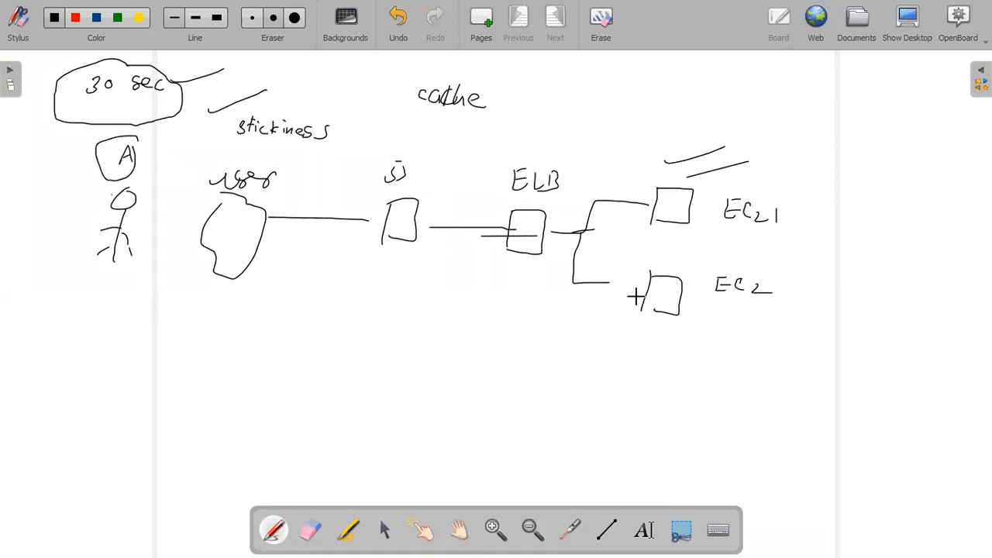
{"action": "left_click_drag", "start_coordinate": [712, 193], "coordinate": [746, 188]}
{"action": "left_click", "coordinate": [907, 23]}
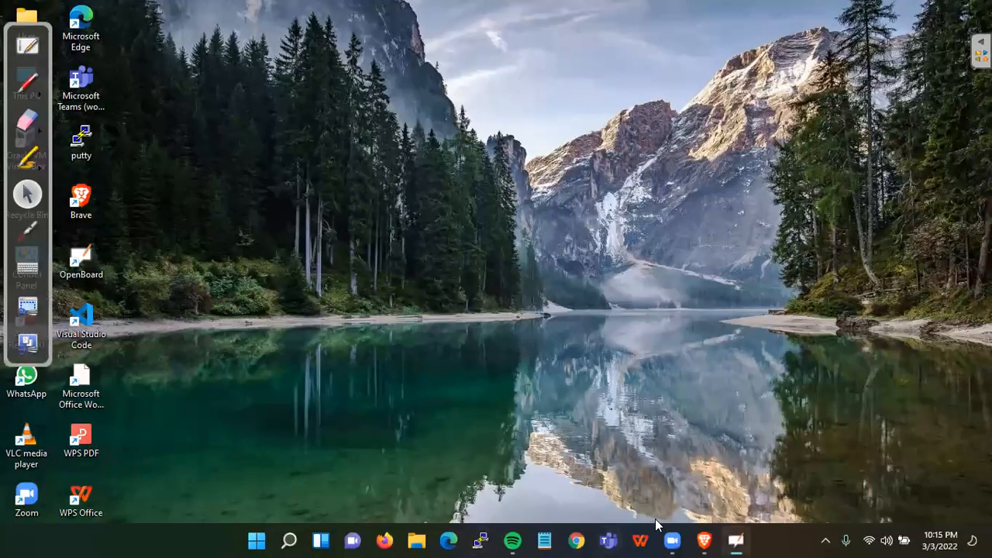
{"action": "left_click", "coordinate": [576, 541]}
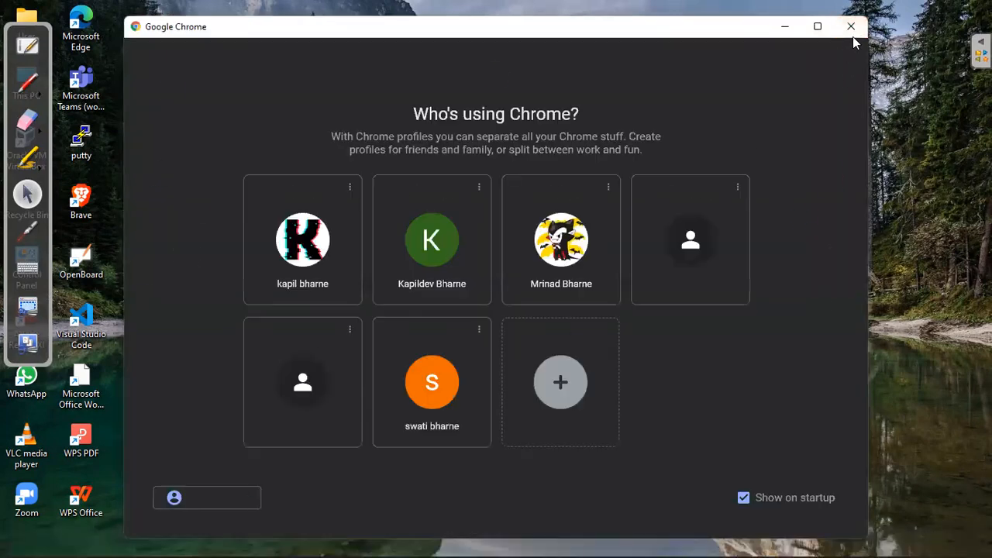
{"action": "left_click", "coordinate": [851, 25]}
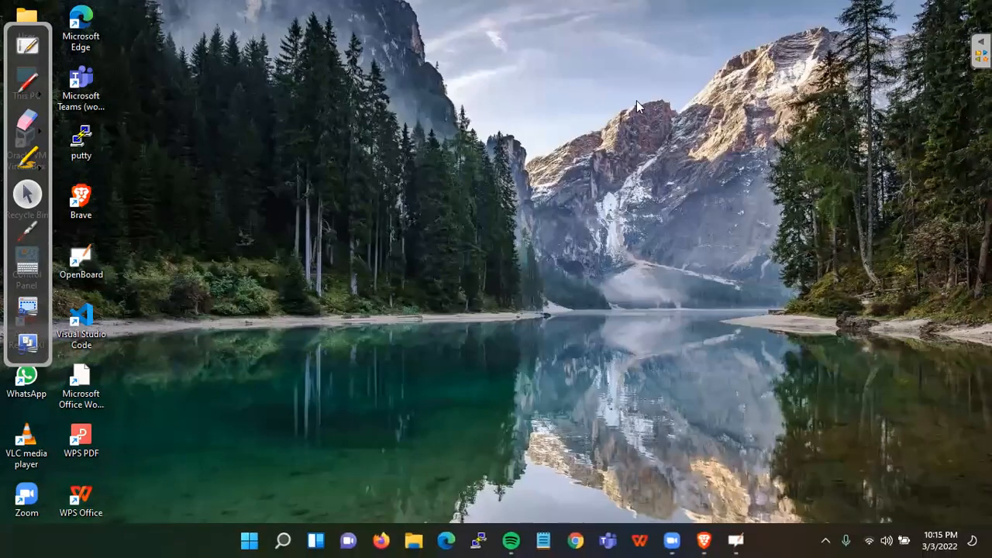
{"action": "left_click", "coordinate": [81, 200]}
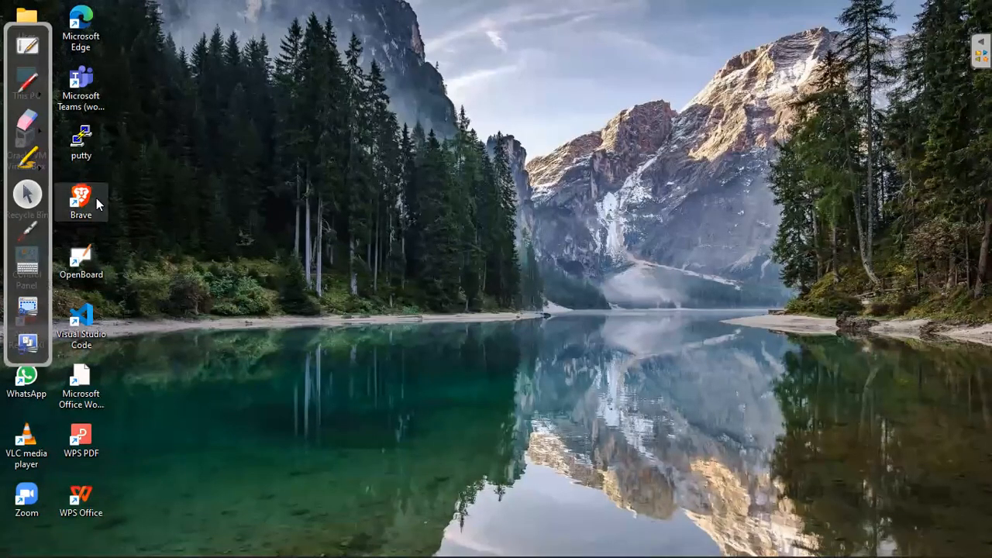
{"action": "double_click", "coordinate": [87, 196]}
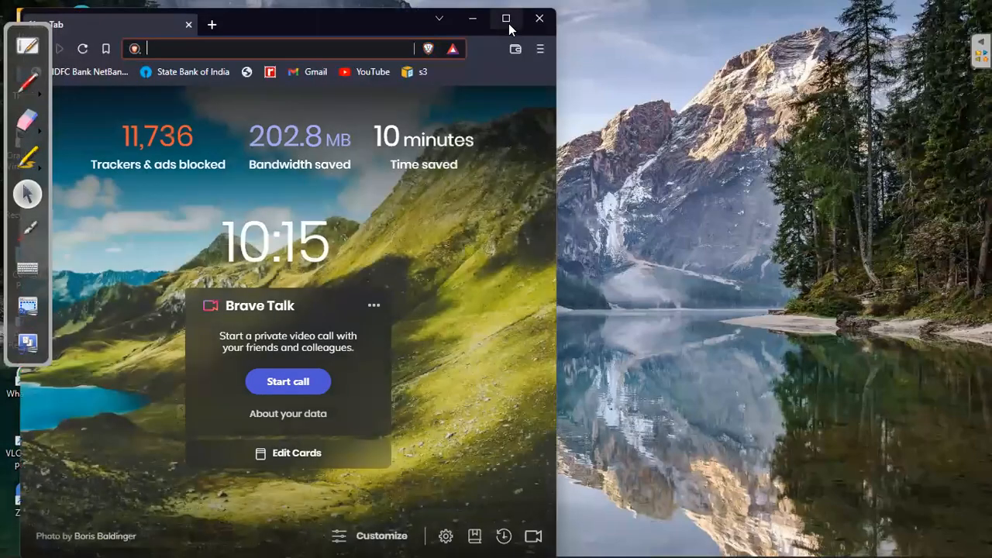
{"action": "left_click", "coordinate": [509, 23]}
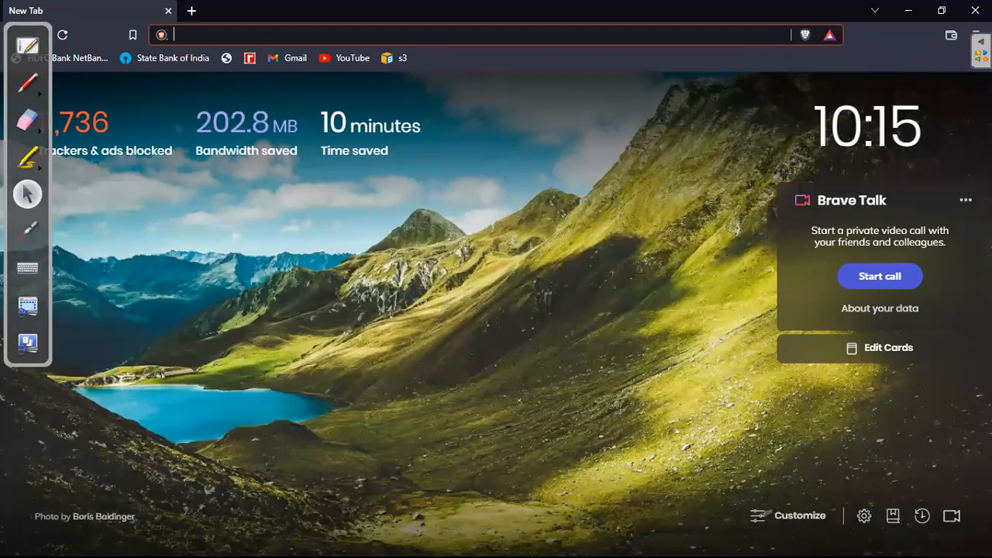
{"action": "key", "text": "super+d"}
Step: Switch to the browser window showing the skyage load balancer in the EC2 console
{"action": "mouse_move", "coordinate": [651, 540]}
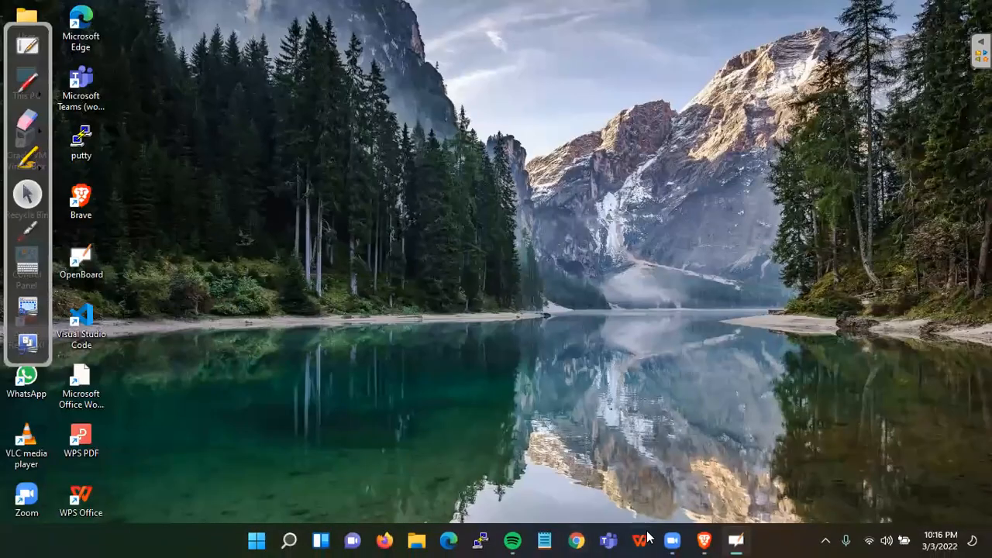
{"action": "left_click", "coordinate": [702, 541]}
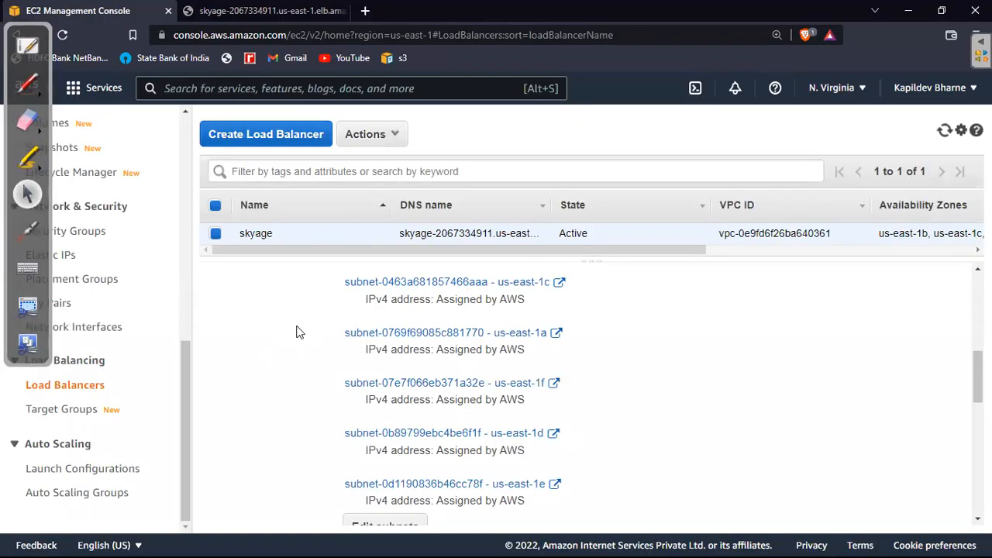
{"action": "left_click", "coordinate": [261, 138]}
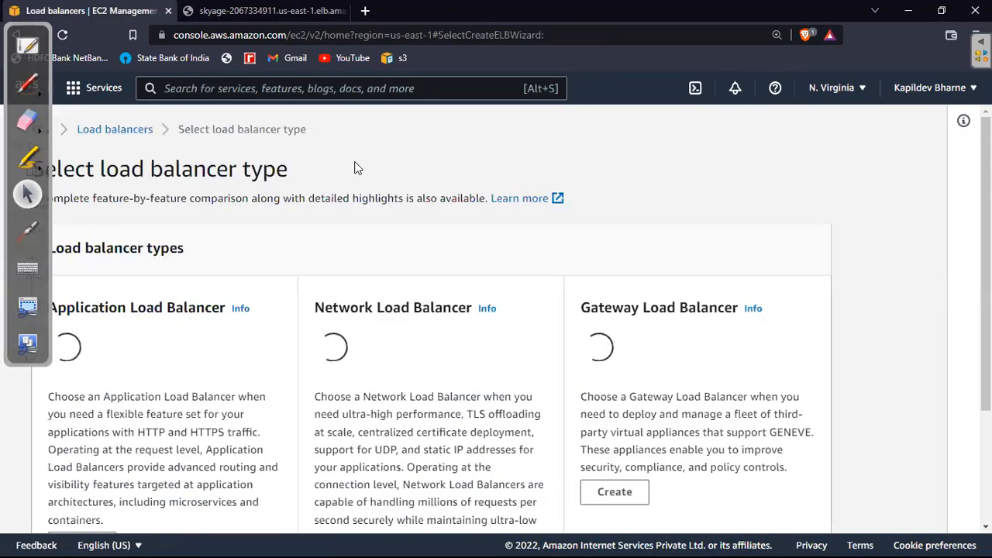
{"action": "left_click", "coordinate": [232, 12]}
{"action": "left_click", "coordinate": [132, 13]}
{"action": "mouse_move", "coordinate": [31, 34]}
{"action": "left_mouse_down"}
{"action": "mouse_move", "coordinate": [77, 39]}
{"action": "mouse_move", "coordinate": [359, 167]}
{"action": "left_mouse_up"}
{"action": "left_click", "coordinate": [15, 35]}
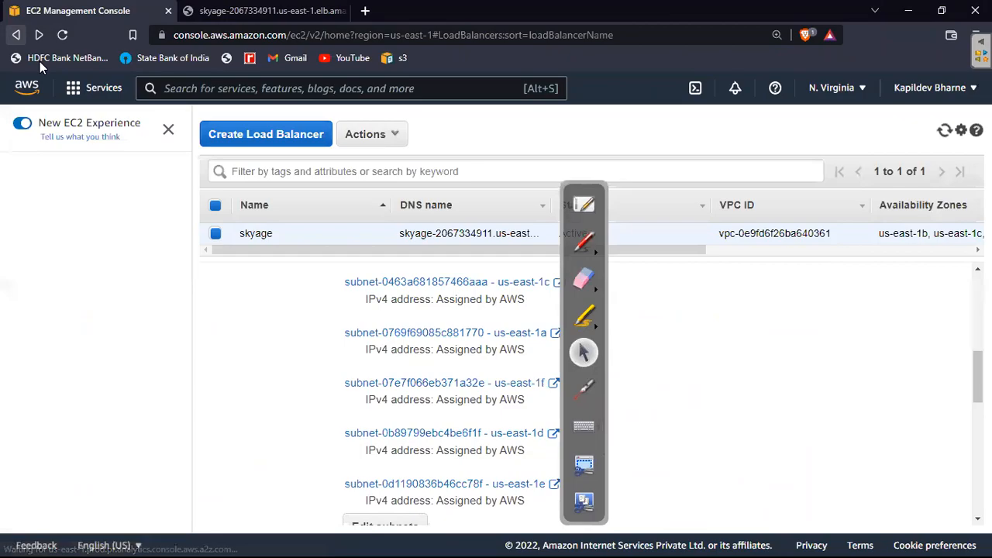
Step: Return to the whiteboard and quit OpenBoard to get back to the EC2 console
{"action": "left_click", "coordinate": [585, 206]}
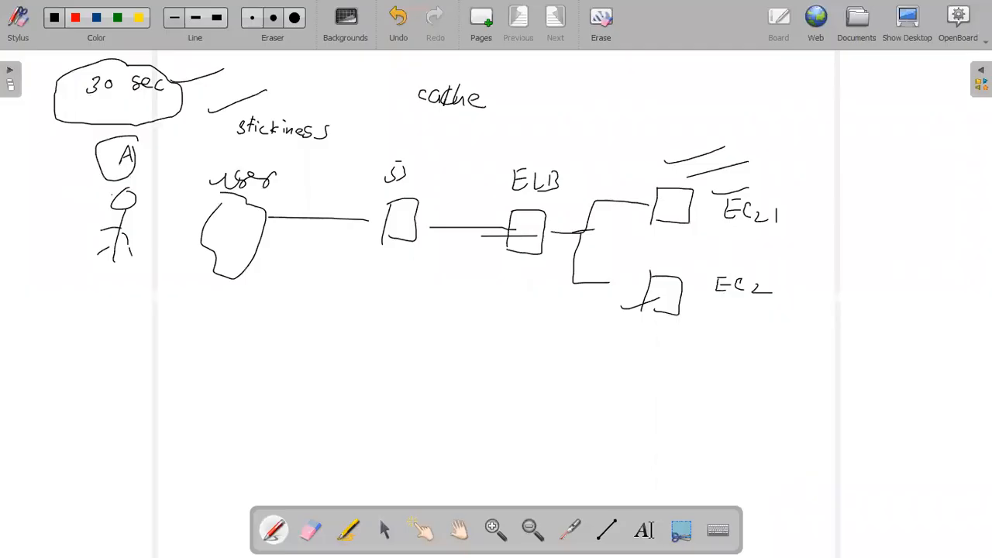
{"action": "left_click", "coordinate": [959, 17]}
{"action": "left_click", "coordinate": [841, 254]}
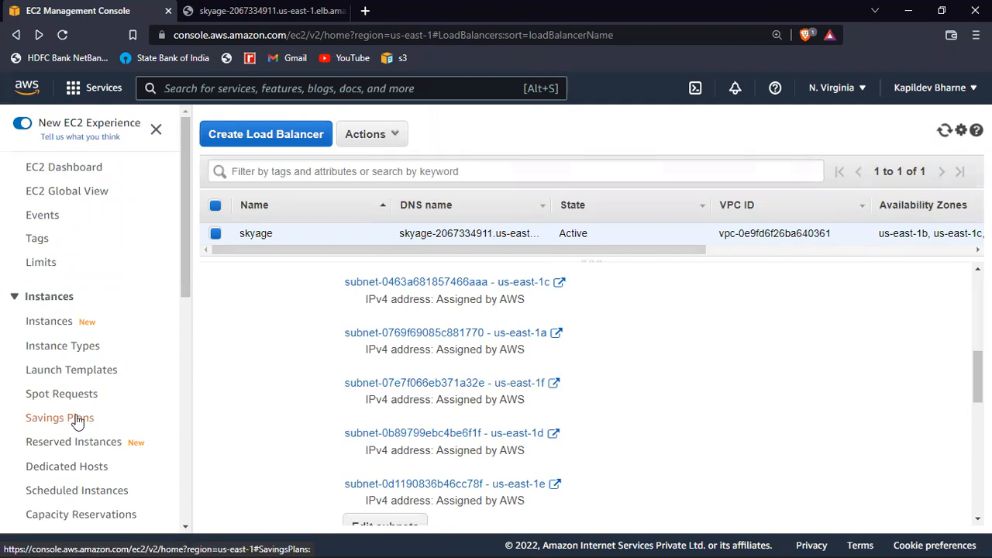
Step: Examine the skyage load balancer's security groups and attributes, including the attribute editor, and close the editor without saving
{"action": "scroll", "coordinate": [76, 418], "scroll_direction": "down", "scroll_amount": 1}
{"action": "scroll", "coordinate": [303, 383], "scroll_direction": "down", "scroll_amount": 3}
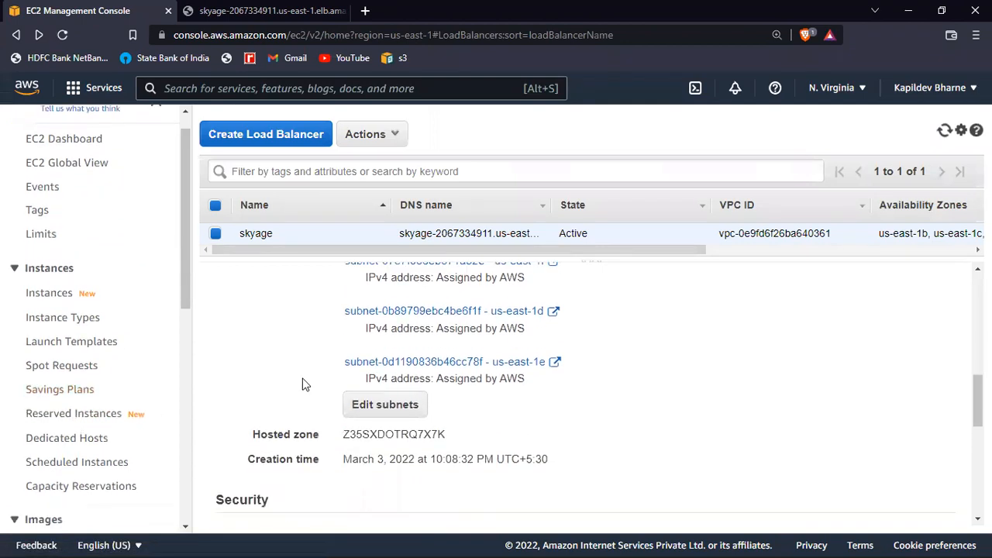
{"action": "scroll", "coordinate": [303, 383], "scroll_direction": "down", "scroll_amount": 3}
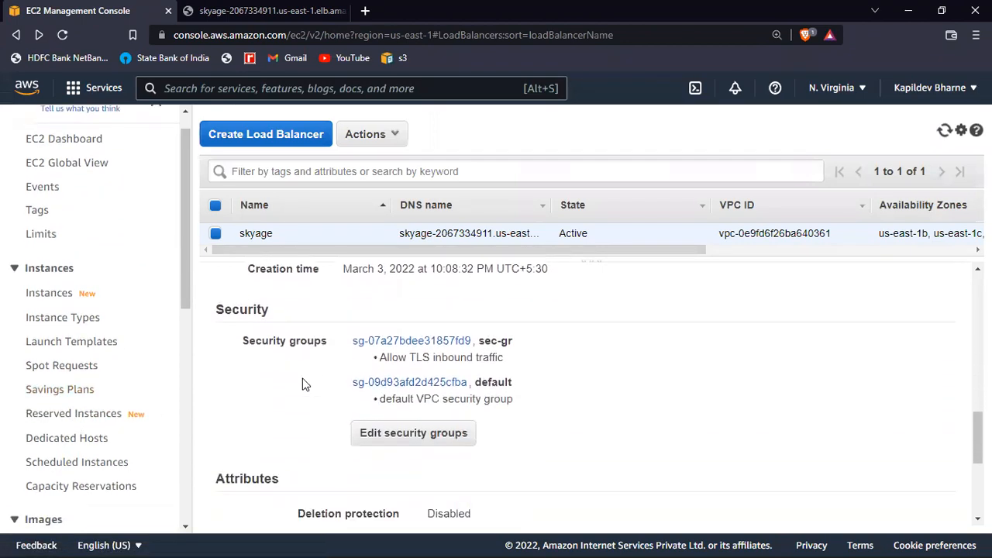
{"action": "scroll", "coordinate": [325, 394], "scroll_direction": "down", "scroll_amount": 2}
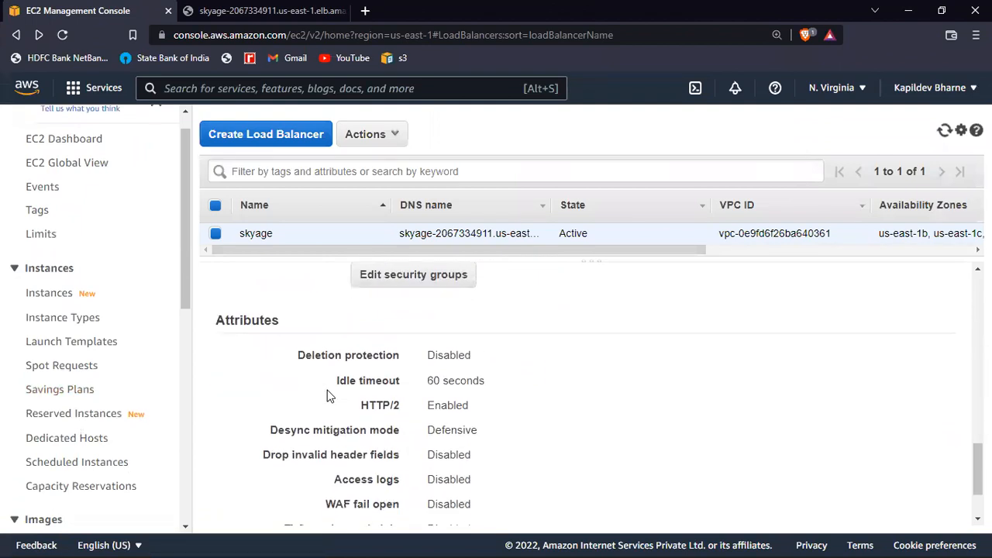
{"action": "scroll", "coordinate": [329, 395], "scroll_direction": "down", "scroll_amount": 1}
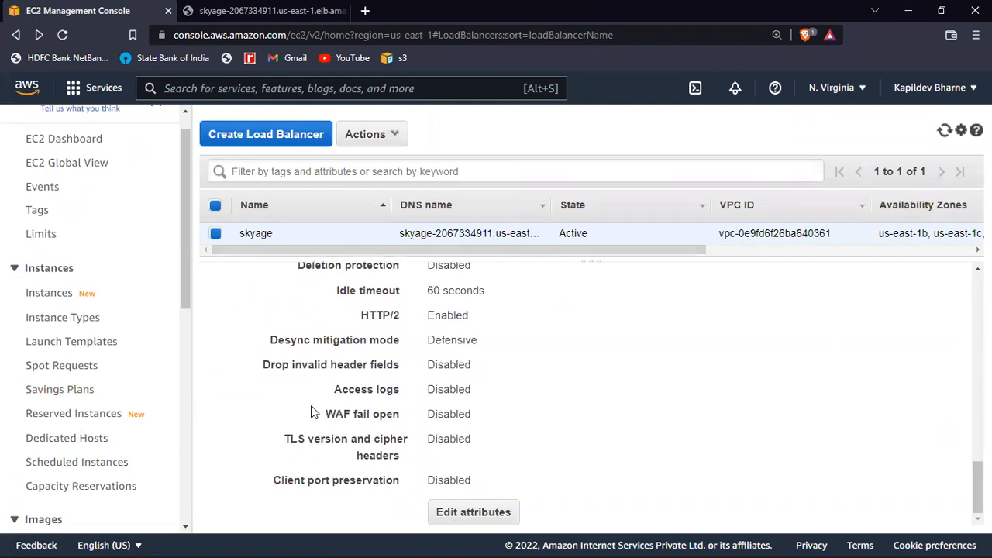
{"action": "left_click", "coordinate": [457, 510]}
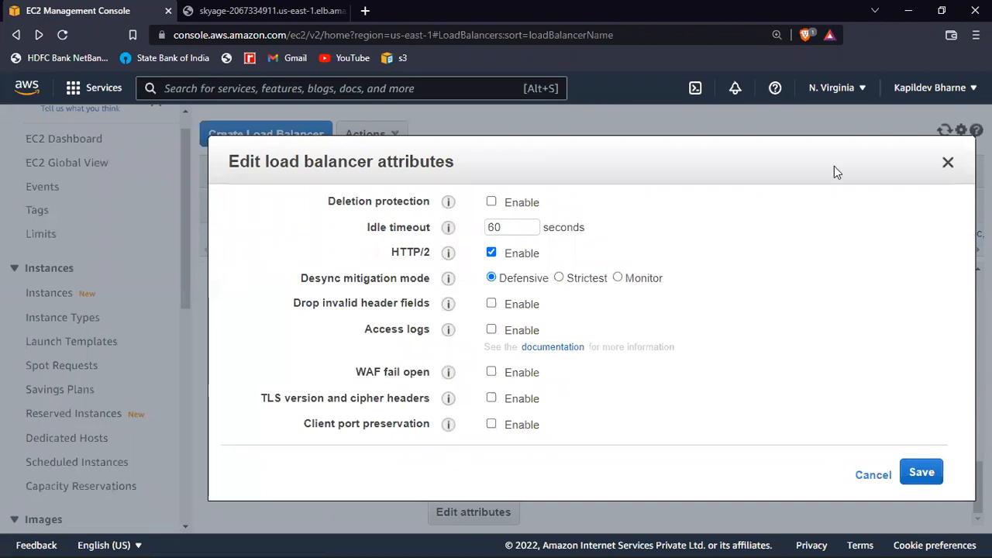
{"action": "left_click", "coordinate": [948, 165]}
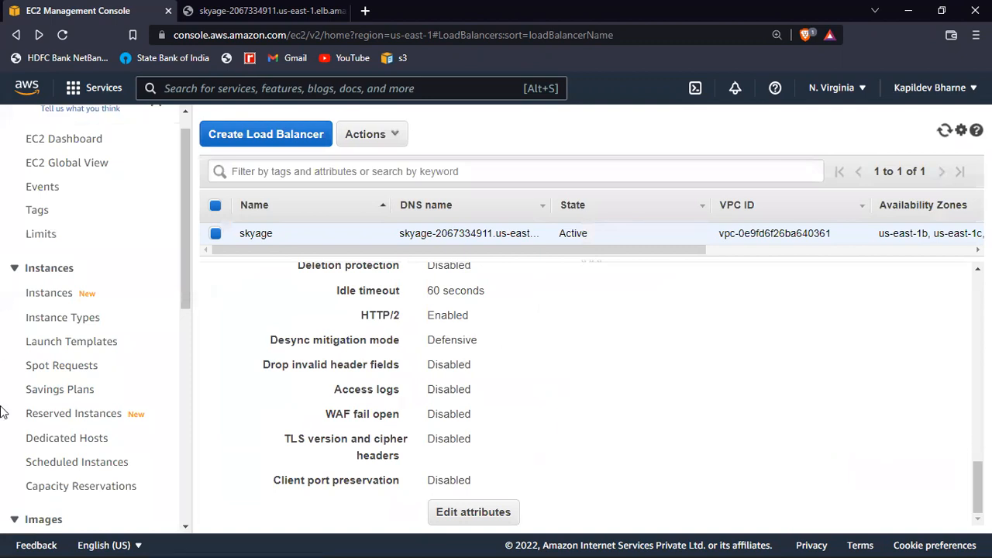
Step: Open the target groups list, select target-1 and examine its details and registered targets
{"action": "scroll", "coordinate": [79, 439], "scroll_direction": "down", "scroll_amount": 7}
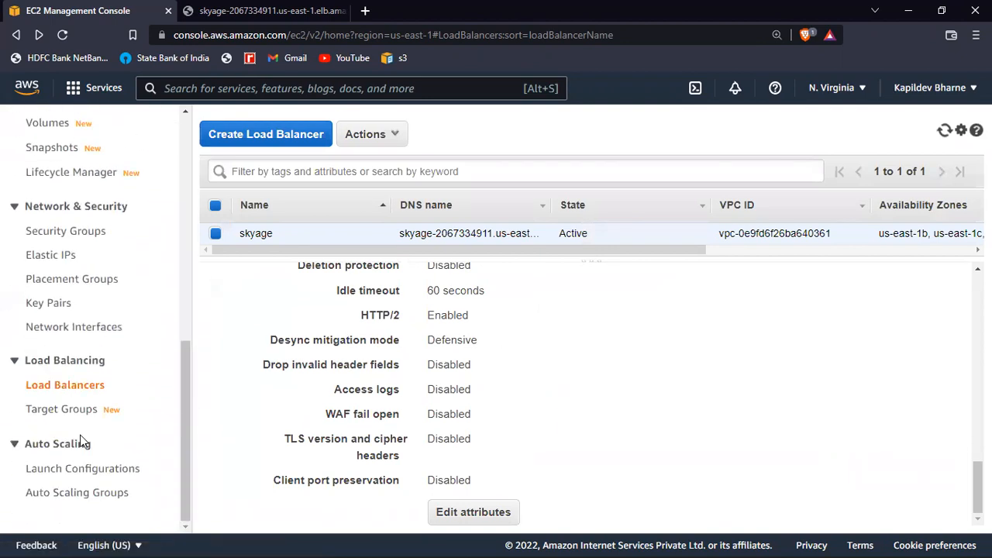
{"action": "left_click", "coordinate": [72, 413]}
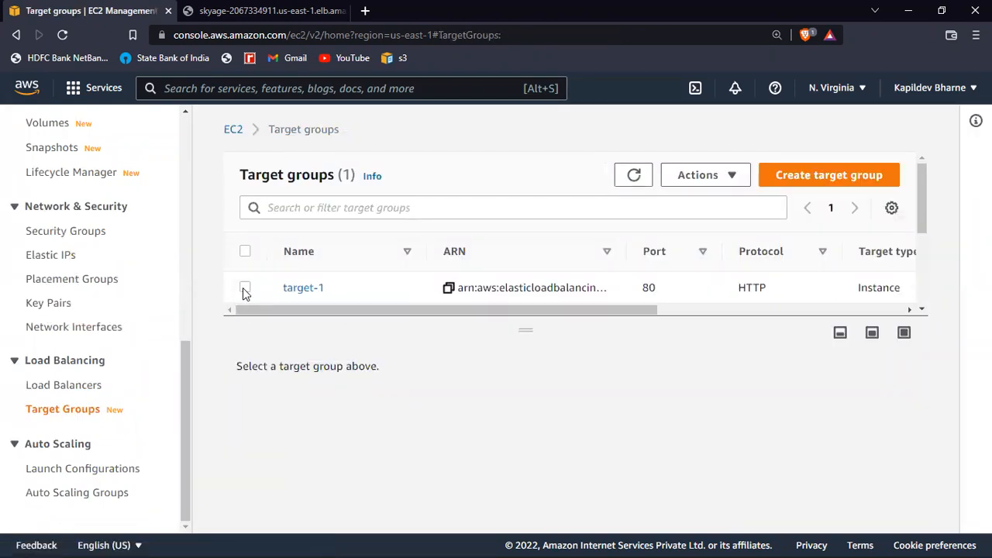
{"action": "left_click", "coordinate": [245, 290]}
{"action": "scroll", "coordinate": [374, 466], "scroll_direction": "down", "scroll_amount": 2}
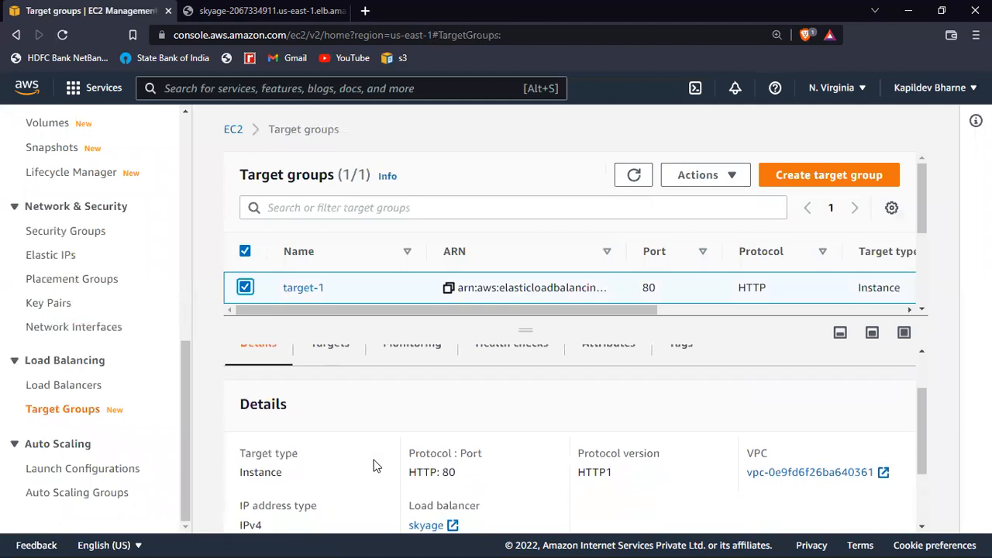
{"action": "scroll", "coordinate": [375, 465], "scroll_direction": "down", "scroll_amount": 1}
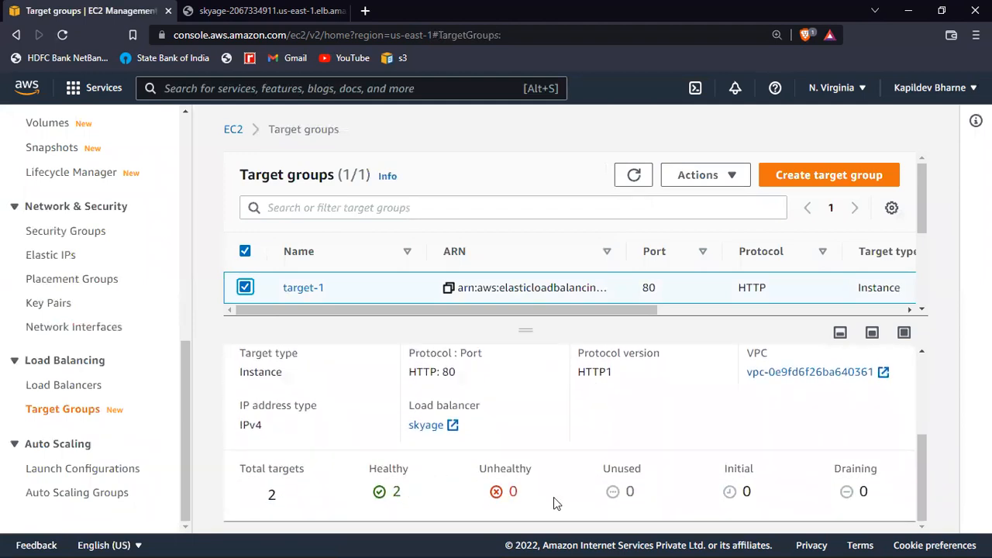
{"action": "scroll", "coordinate": [256, 488], "scroll_direction": "up", "scroll_amount": 2}
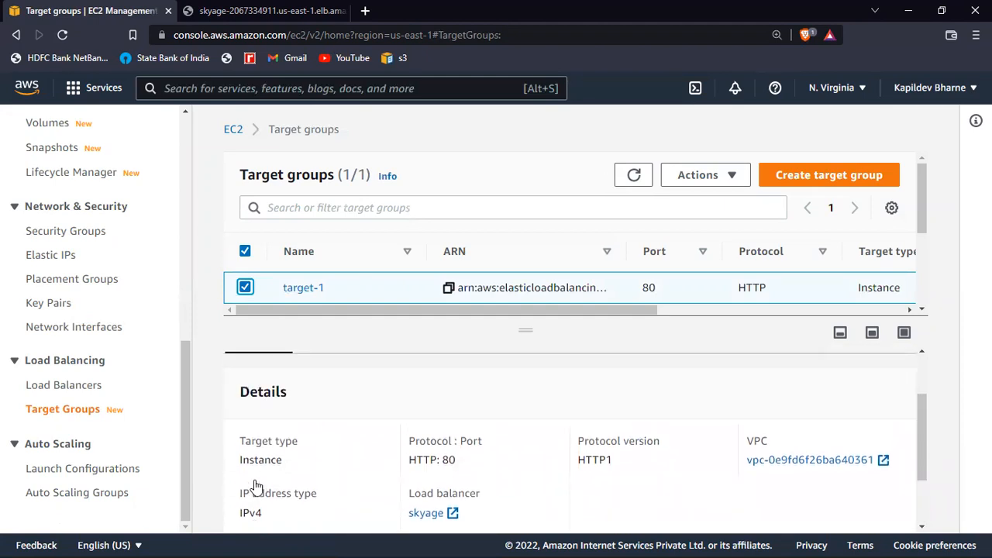
{"action": "left_click", "coordinate": [342, 413]}
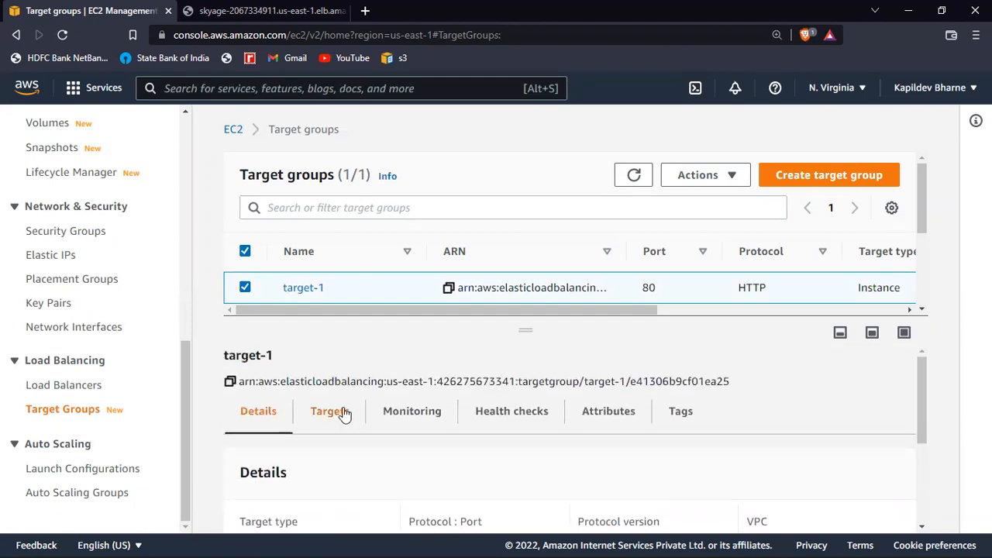
{"action": "scroll", "coordinate": [345, 415], "scroll_direction": "down", "scroll_amount": 2}
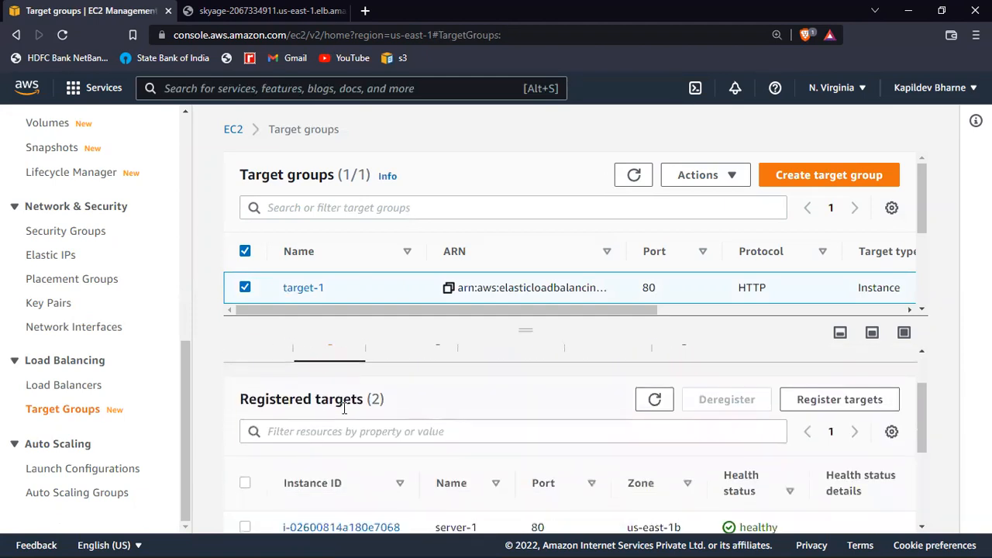
{"action": "scroll", "coordinate": [345, 414], "scroll_direction": "down", "scroll_amount": 1}
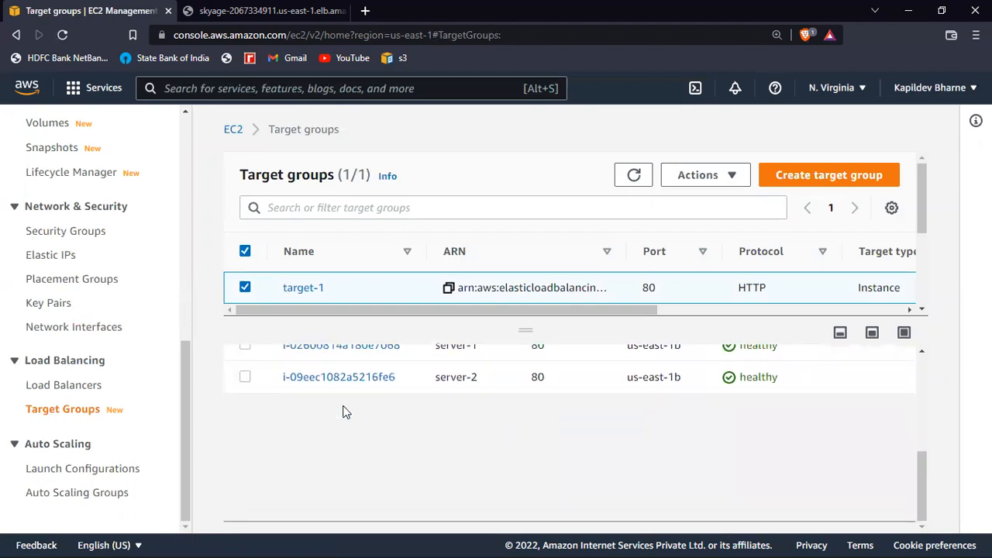
Step: Review the actions available for target-1 and examine its attributes, including stickiness
{"action": "left_click", "coordinate": [694, 183]}
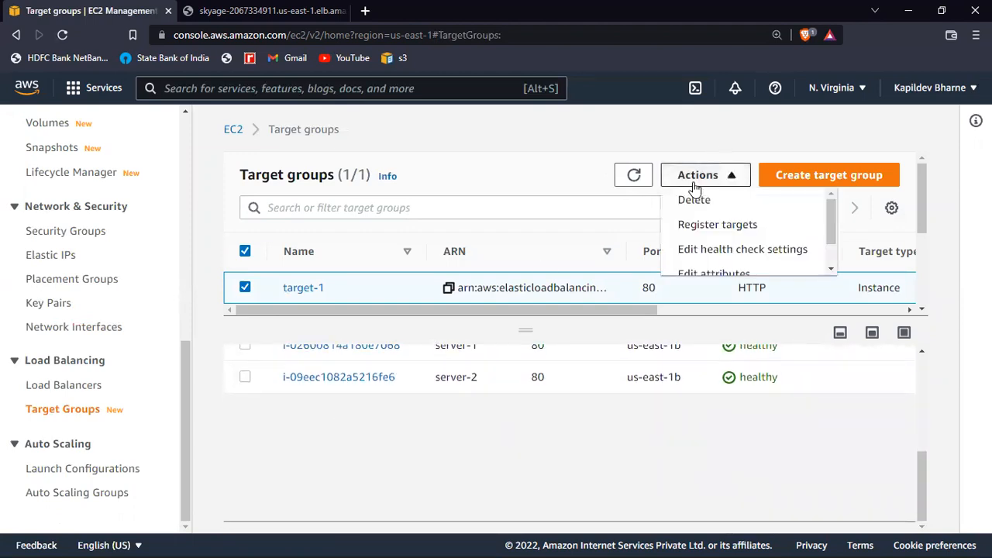
{"action": "scroll", "coordinate": [712, 223], "scroll_direction": "down", "scroll_amount": 1}
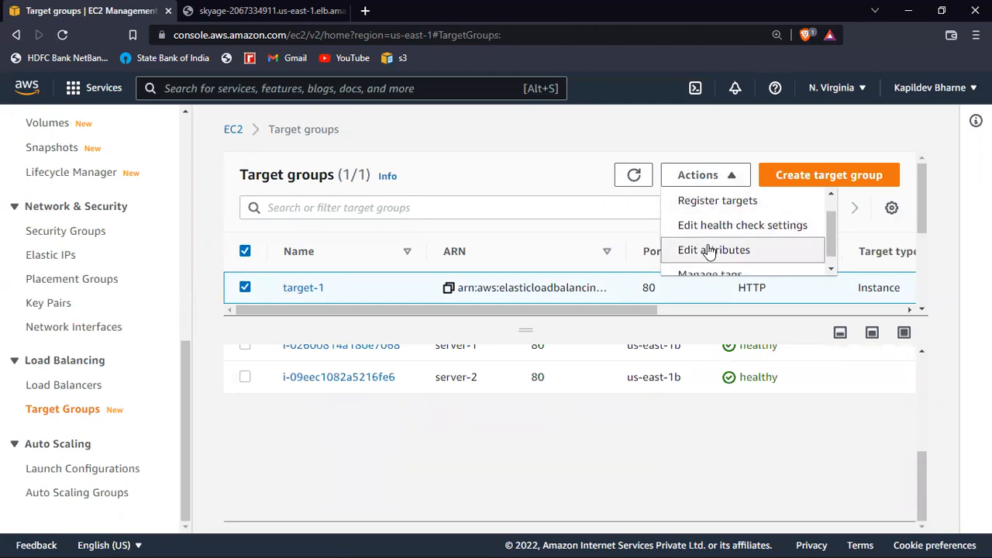
{"action": "scroll", "coordinate": [419, 405], "scroll_direction": "up", "scroll_amount": 3}
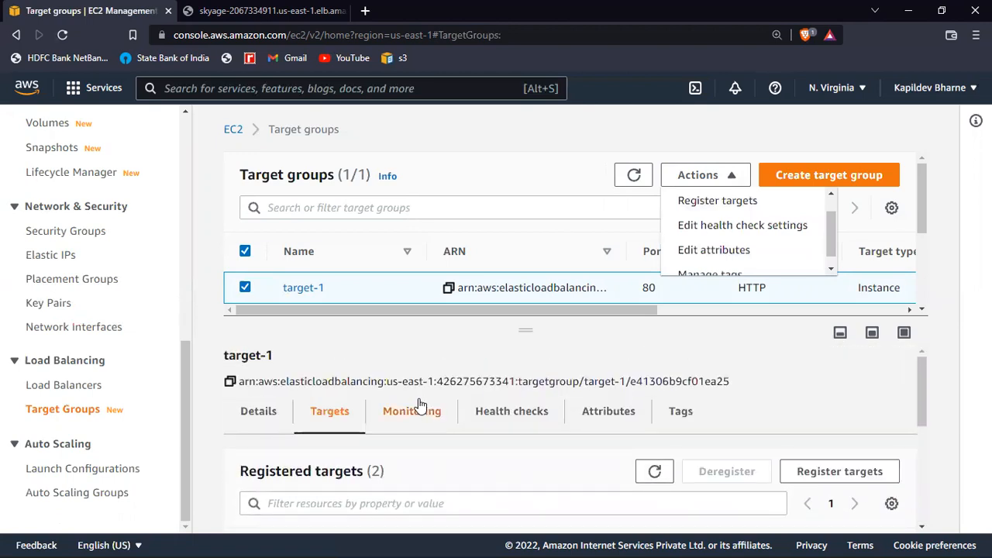
{"action": "left_click", "coordinate": [623, 416]}
{"action": "scroll", "coordinate": [430, 490], "scroll_direction": "down", "scroll_amount": 3}
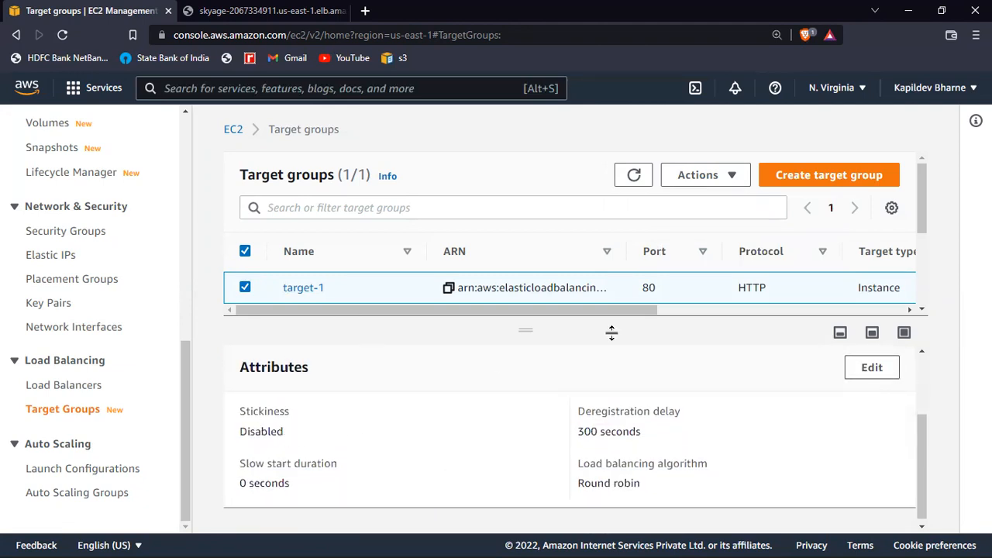
{"action": "scroll", "coordinate": [557, 365], "scroll_direction": "up", "scroll_amount": 3}
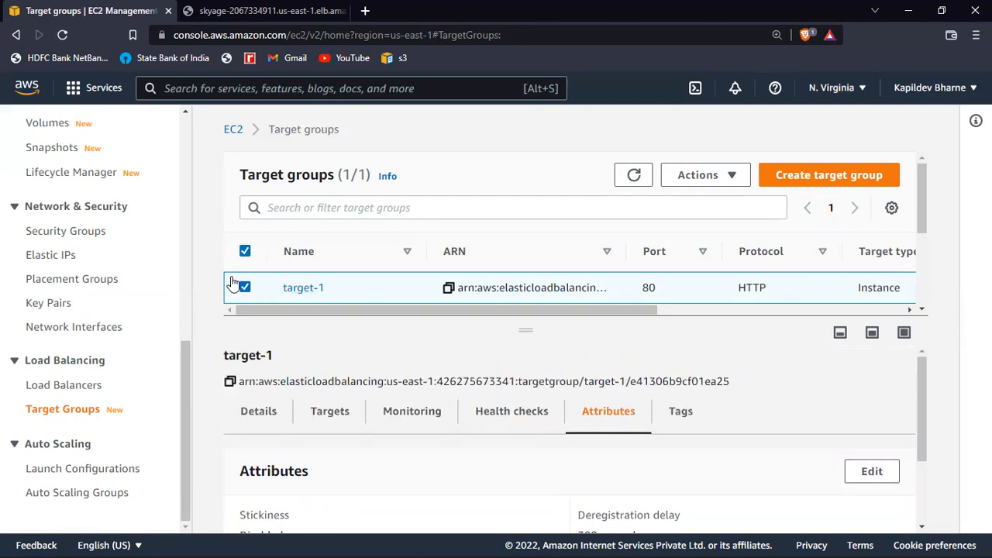
Step: Open the attribute editor for target group target-1
{"action": "left_click", "coordinate": [716, 180]}
{"action": "scroll", "coordinate": [717, 225], "scroll_direction": "down", "scroll_amount": 1}
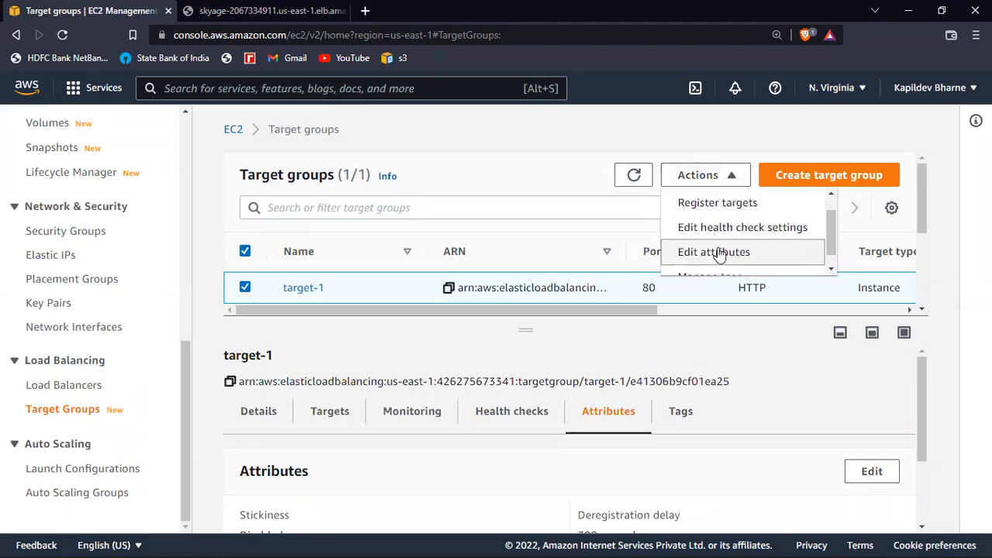
{"action": "left_click", "coordinate": [720, 253]}
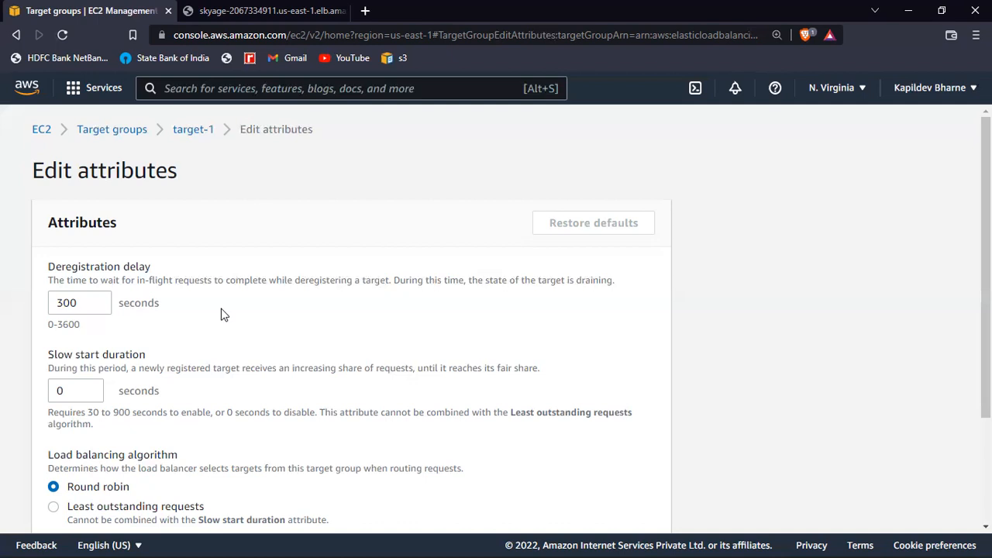
Step: Set the deregistration delay to 10 seconds, after first trying 5 seconds
{"action": "left_click", "coordinate": [84, 302]}
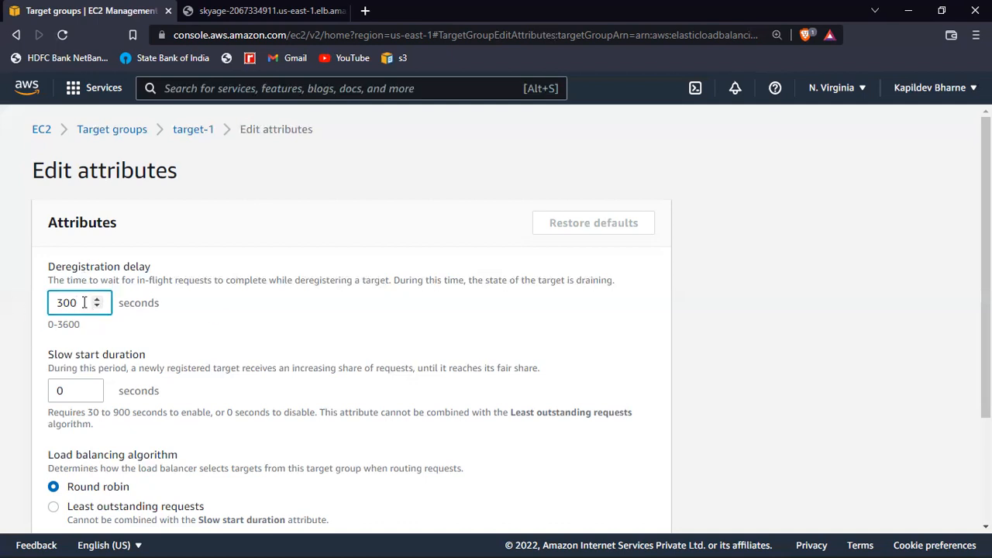
{"action": "key", "text": "BackSpace"}
{"action": "key", "text": "BackSpace"}
{"action": "key", "text": "BackSpace"}
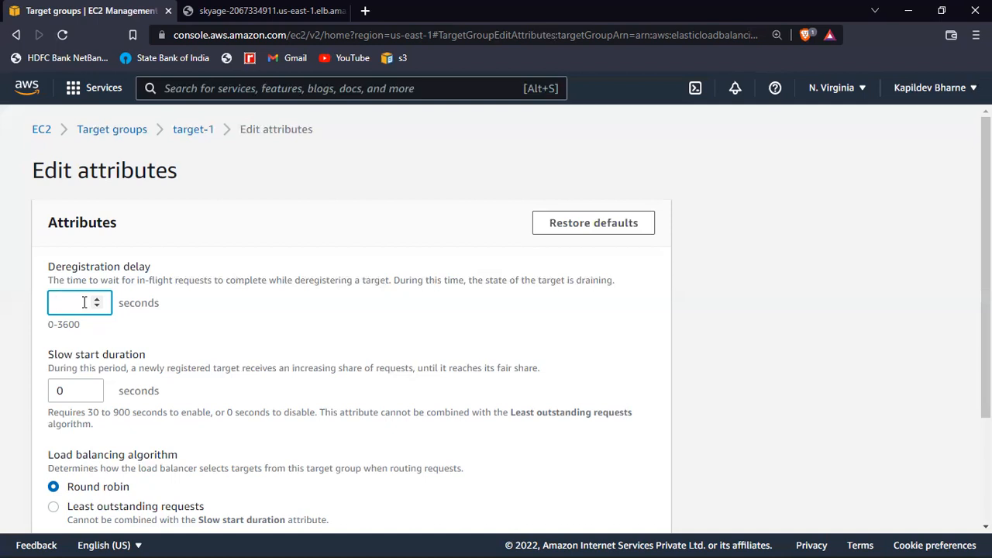
{"action": "type", "text": "10"}
{"action": "key", "text": "BackSpace"}
{"action": "key", "text": "BackSpace"}
{"action": "type", "text": "5"}
{"action": "scroll", "coordinate": [205, 354], "scroll_direction": "down", "scroll_amount": 1}
{"action": "scroll", "coordinate": [204, 354], "scroll_direction": "down", "scroll_amount": 1}
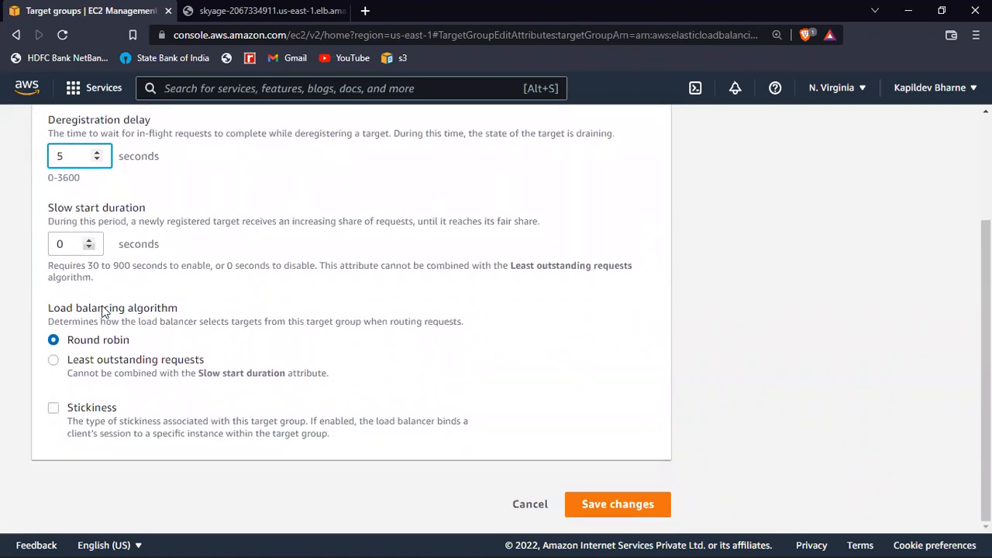
{"action": "scroll", "coordinate": [278, 250], "scroll_direction": "up", "scroll_amount": 1}
{"action": "scroll", "coordinate": [277, 254], "scroll_direction": "up", "scroll_amount": 1}
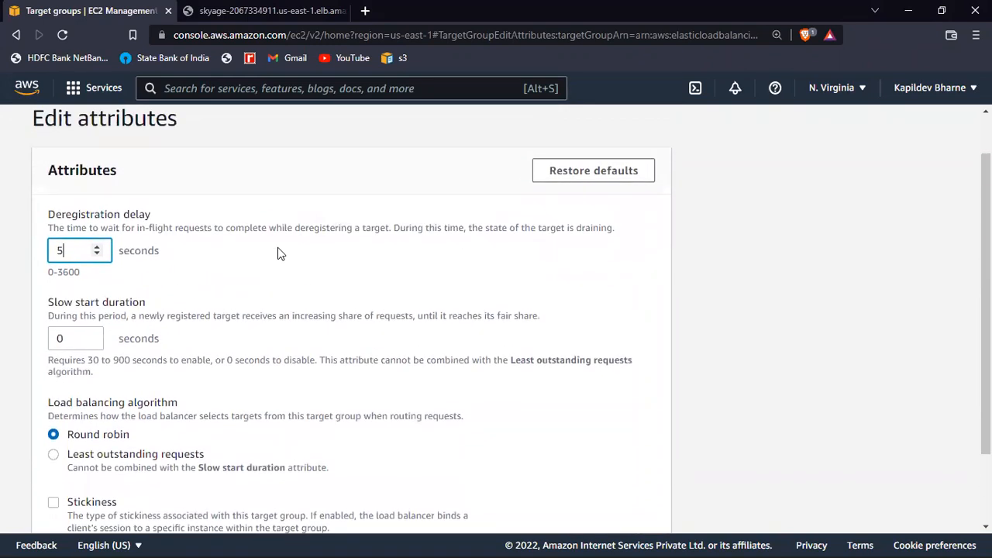
{"action": "scroll", "coordinate": [278, 254], "scroll_direction": "down", "scroll_amount": 1}
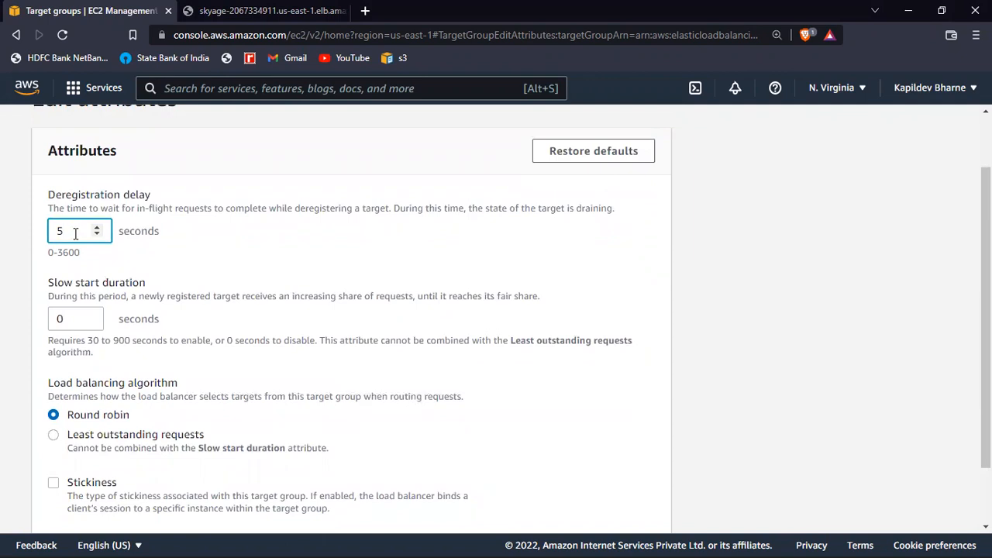
{"action": "key", "text": "BackSpace"}
{"action": "type", "text": "10"}
Step: Enable stickiness for the target group and look over its type and duration options
{"action": "scroll", "coordinate": [240, 293], "scroll_direction": "down", "scroll_amount": 1}
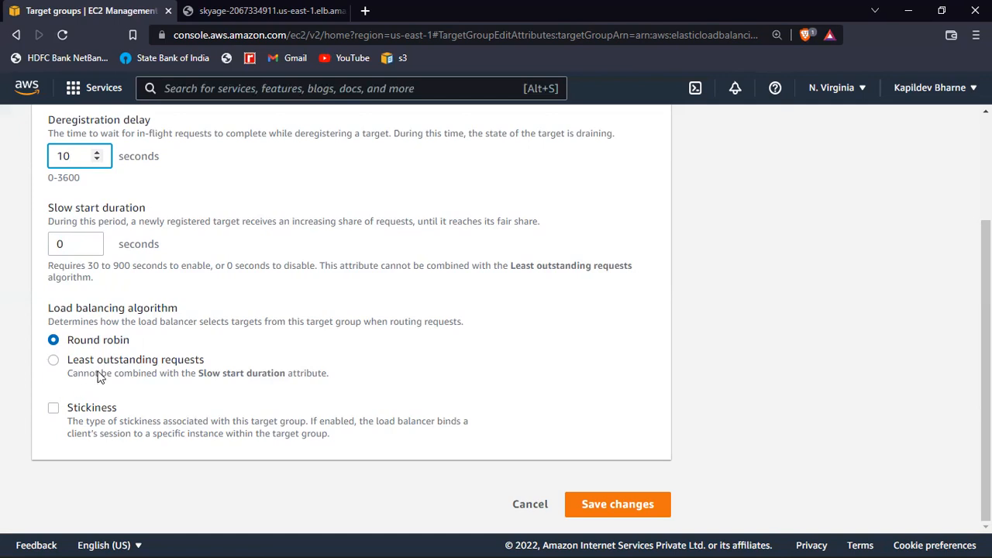
{"action": "left_click", "coordinate": [53, 409]}
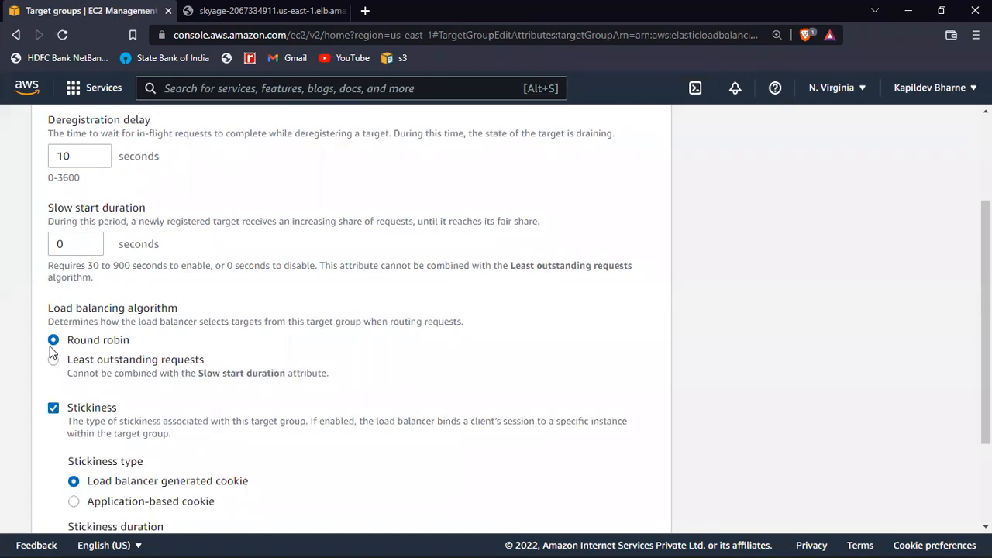
{"action": "scroll", "coordinate": [133, 397], "scroll_direction": "down", "scroll_amount": 1}
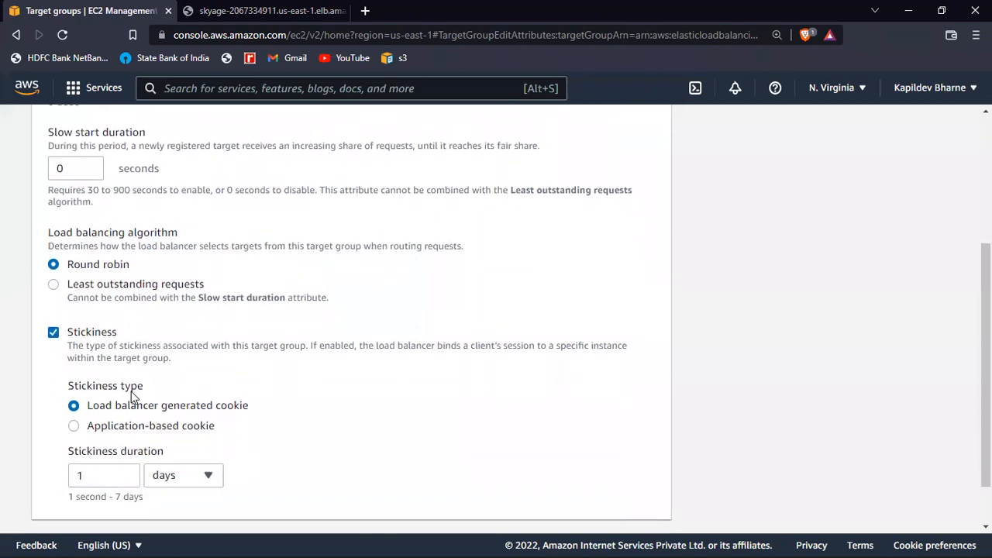
Step: Set the target group's deregistration delay to 290 seconds
{"action": "scroll", "coordinate": [132, 397], "scroll_direction": "up", "scroll_amount": 2}
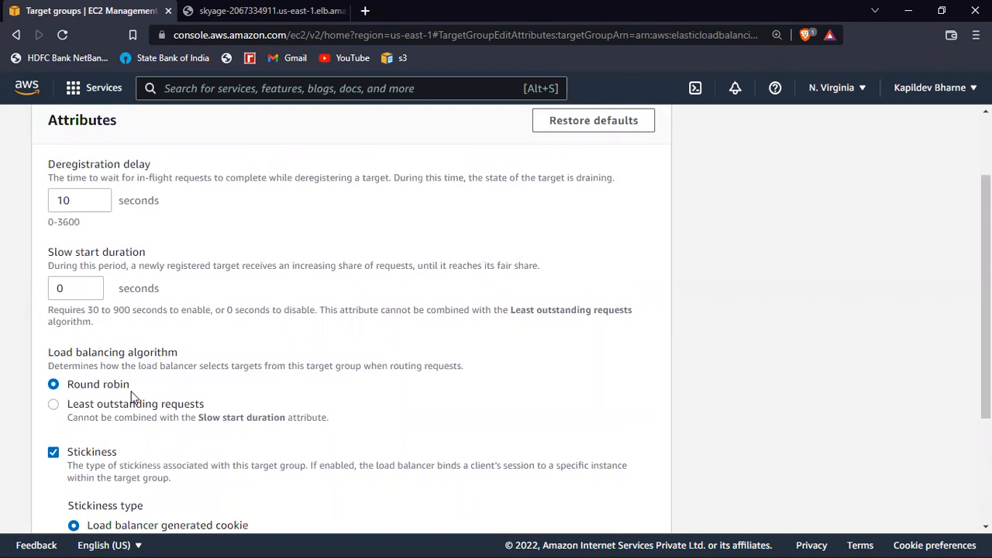
{"action": "scroll", "coordinate": [134, 397], "scroll_direction": "up", "scroll_amount": 1}
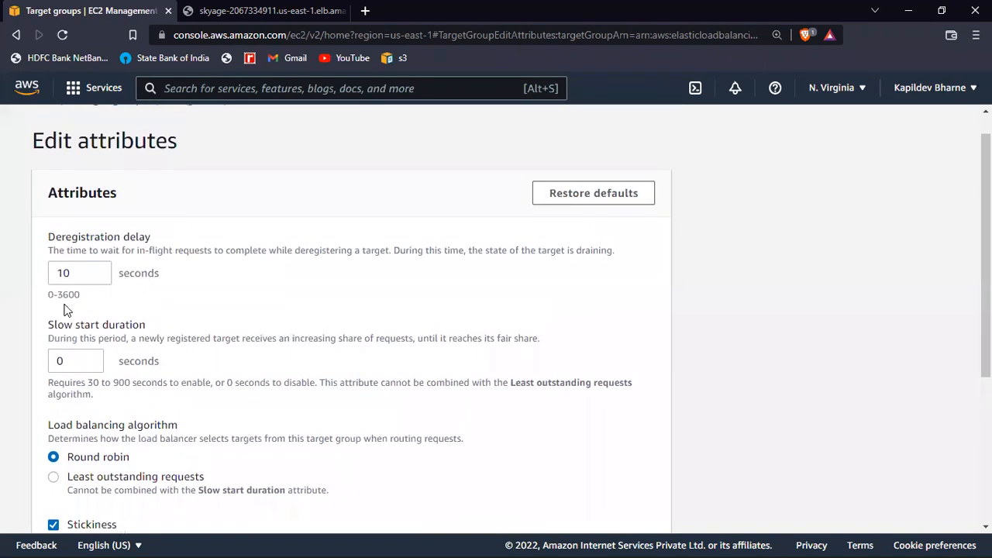
{"action": "left_click", "coordinate": [72, 271]}
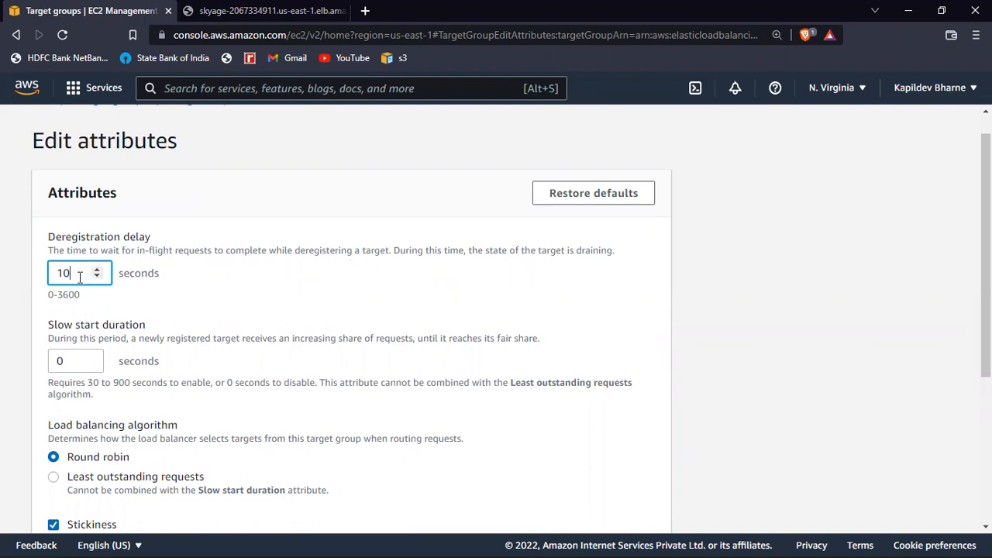
{"action": "key", "text": "BackSpace"}
{"action": "key", "text": "BackSpace"}
{"action": "type", "text": "300"}
{"action": "key", "text": "BackSpace"}
{"action": "key", "text": "BackSpace"}
{"action": "key", "text": "BackSpace"}
{"action": "type", "text": "290"}
Step: Set the stickiness duration to 10 seconds and save the target group's attribute changes
{"action": "scroll", "coordinate": [79, 278], "scroll_direction": "down", "scroll_amount": 1}
{"action": "scroll", "coordinate": [79, 278], "scroll_direction": "down", "scroll_amount": 2}
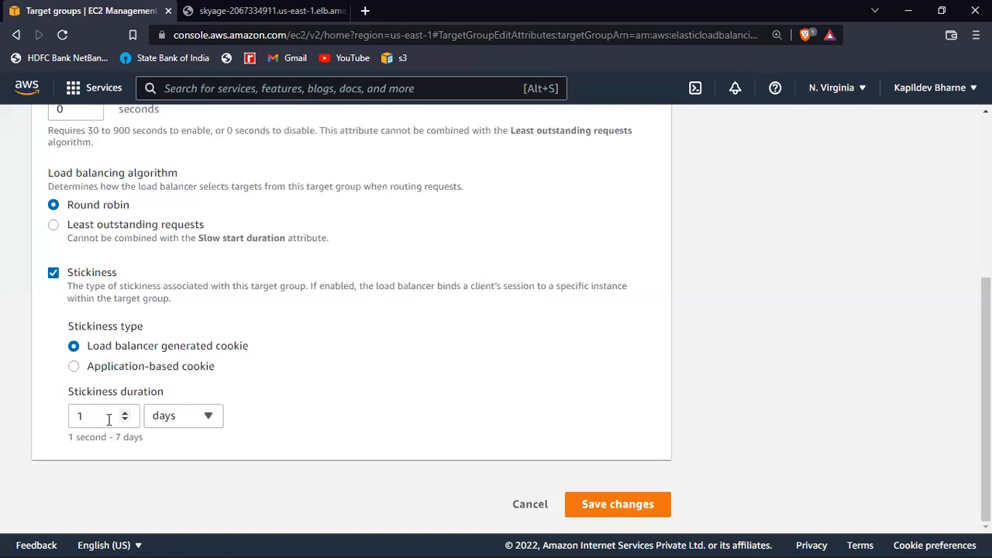
{"action": "left_click", "coordinate": [206, 417]}
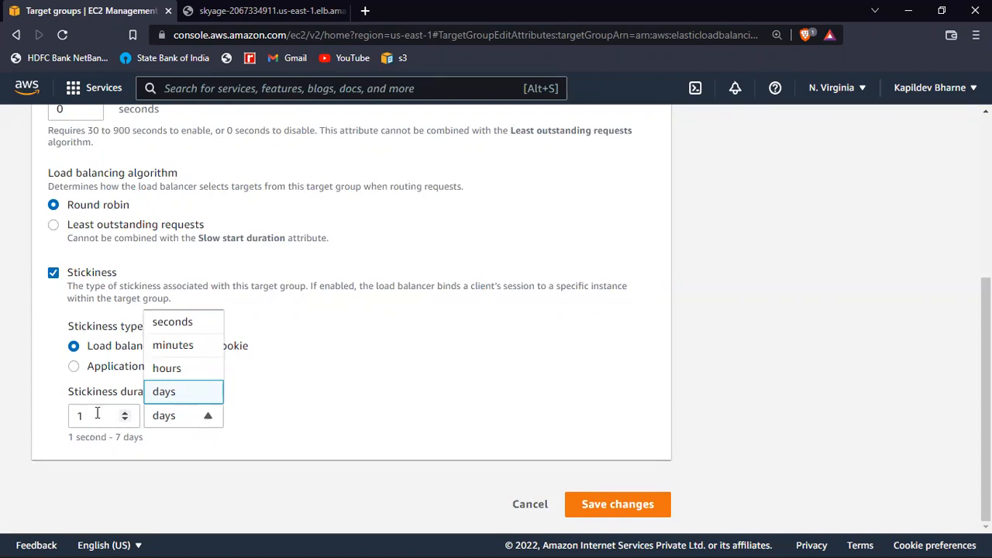
{"action": "left_click", "coordinate": [185, 320]}
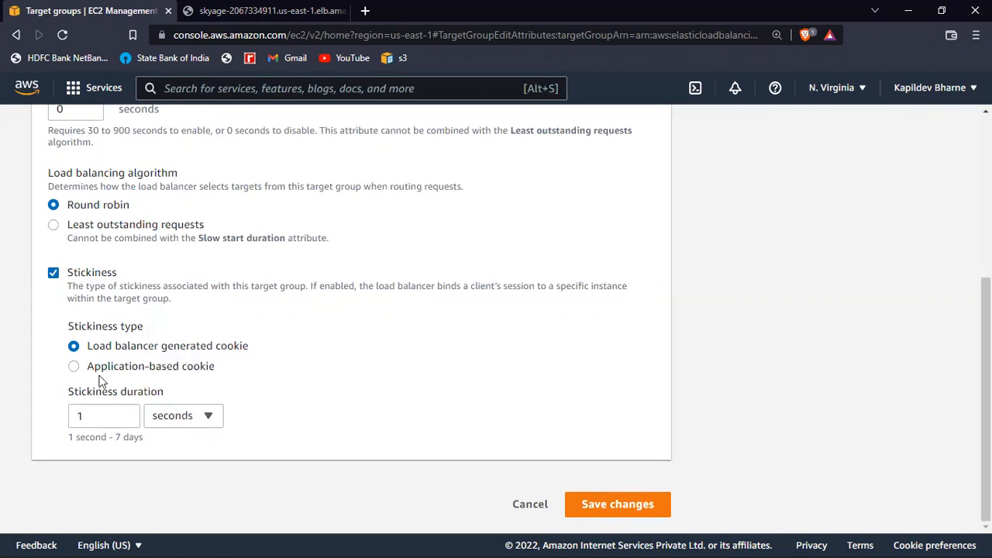
{"action": "left_click", "coordinate": [98, 414]}
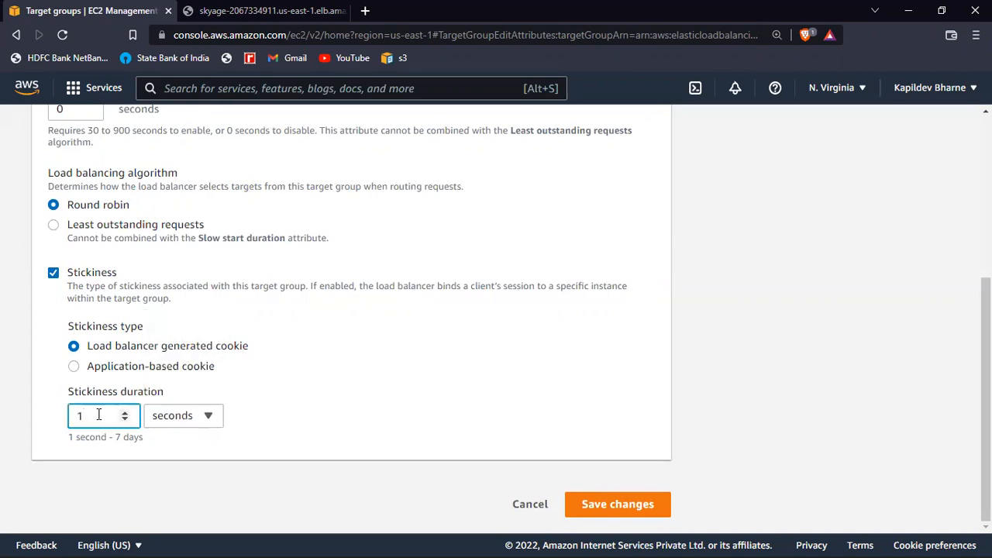
{"action": "type", "text": "0"}
{"action": "left_click", "coordinate": [630, 505]}
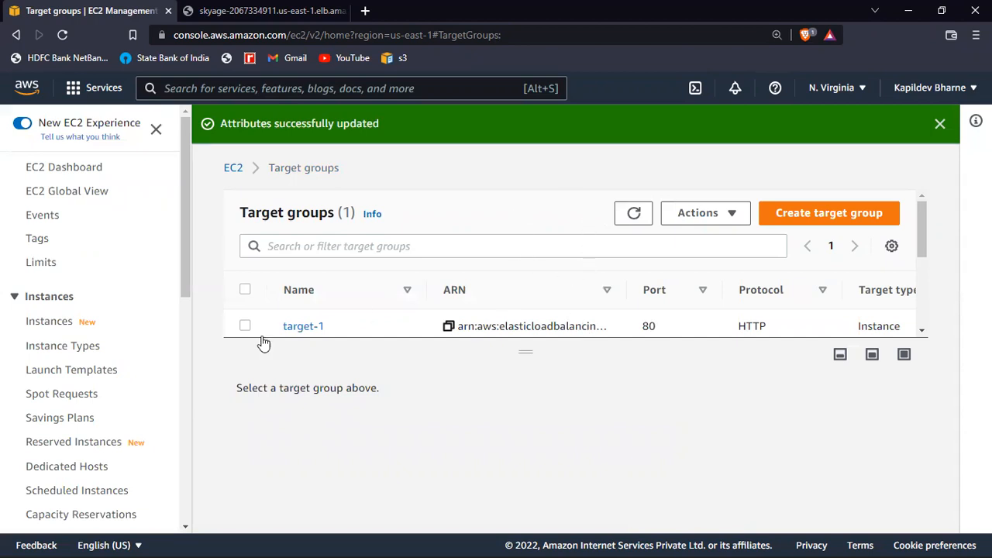
Step: Refresh the target groups list and go back to the load balancers list
{"action": "left_click", "coordinate": [645, 215]}
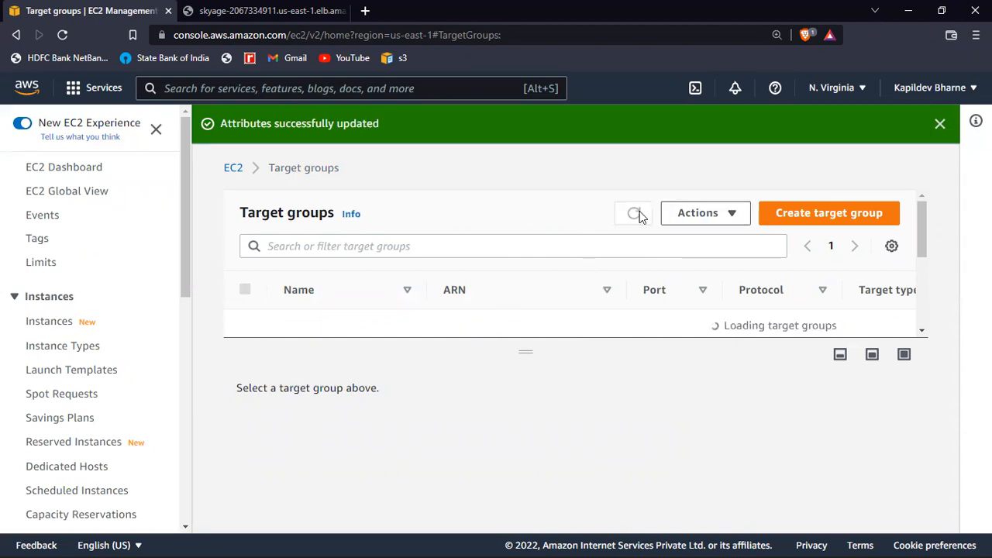
{"action": "scroll", "coordinate": [100, 382], "scroll_direction": "down", "scroll_amount": 1}
{"action": "scroll", "coordinate": [99, 382], "scroll_direction": "down", "scroll_amount": 4}
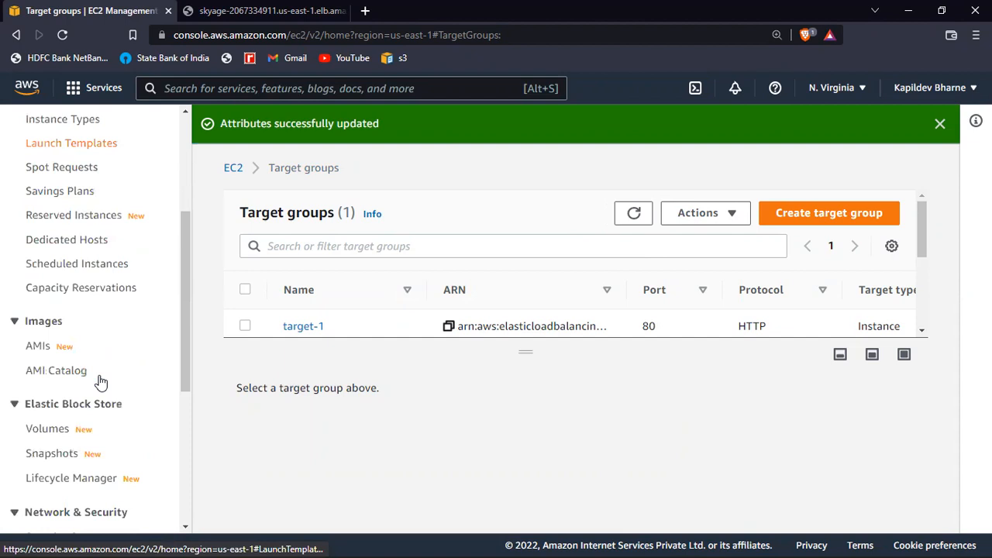
{"action": "scroll", "coordinate": [46, 391], "scroll_direction": "down", "scroll_amount": 3}
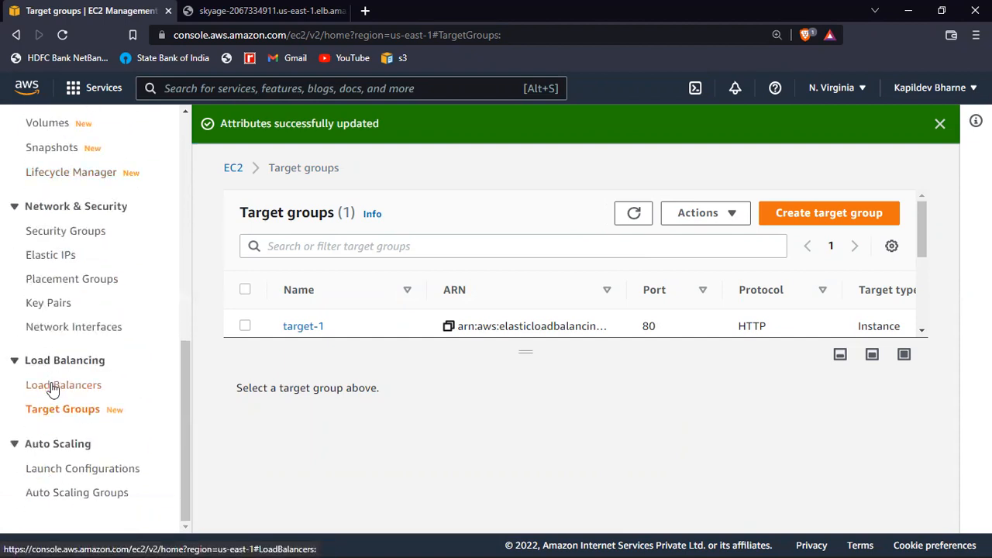
{"action": "left_click", "coordinate": [51, 387]}
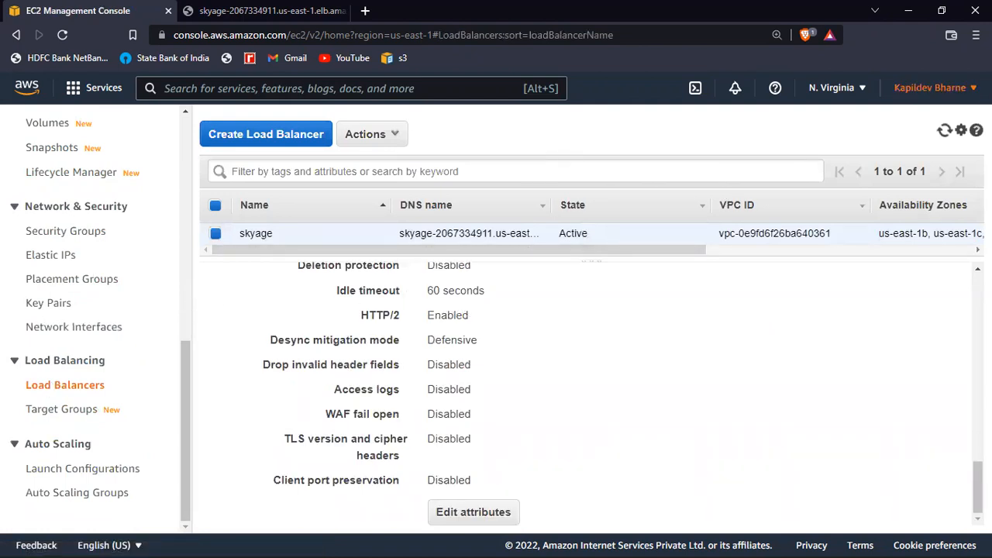
Step: Refresh the load balancers list and repeatedly reload the skyage load balancer's web page to test which server answers with stickiness enabled
{"action": "left_click", "coordinate": [944, 132]}
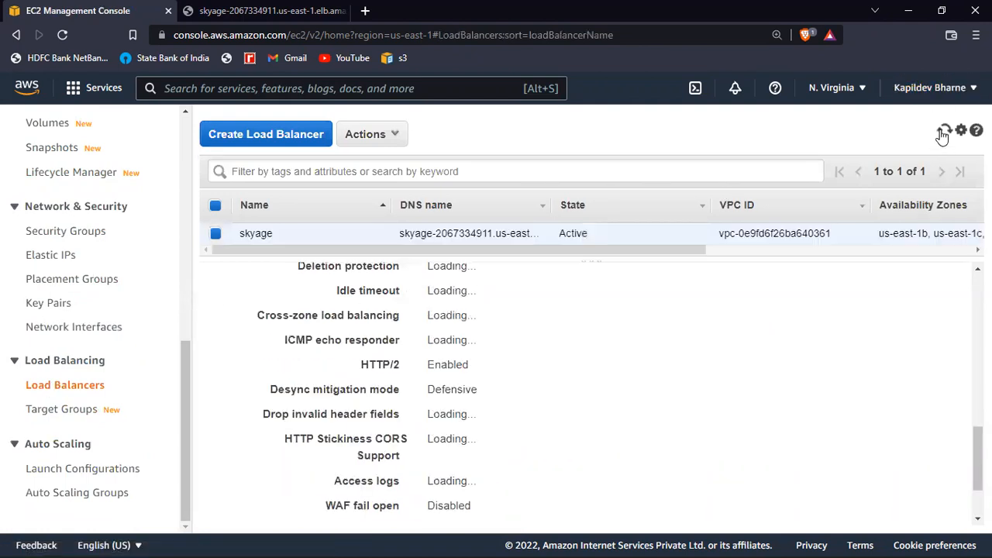
{"action": "left_click", "coordinate": [264, 11]}
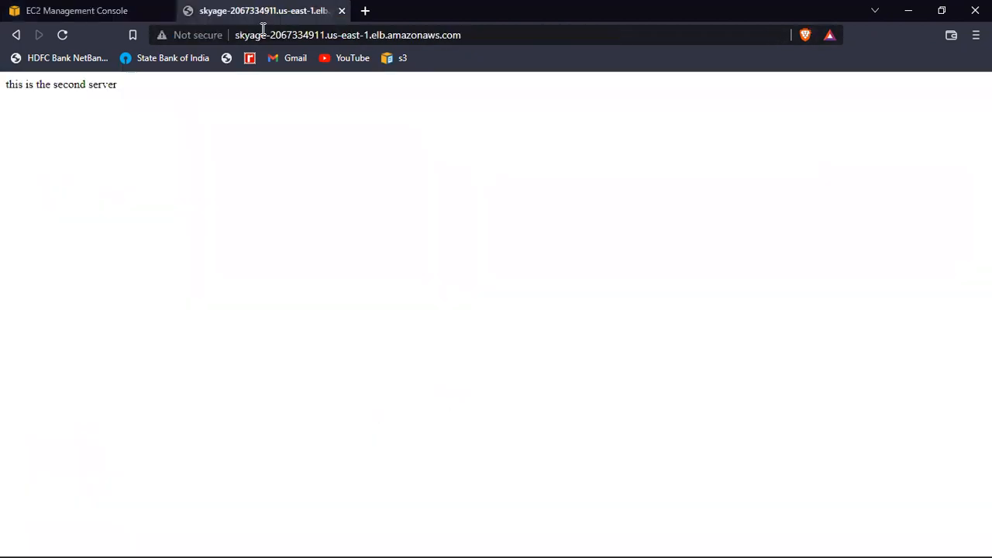
{"action": "left_click", "coordinate": [64, 36]}
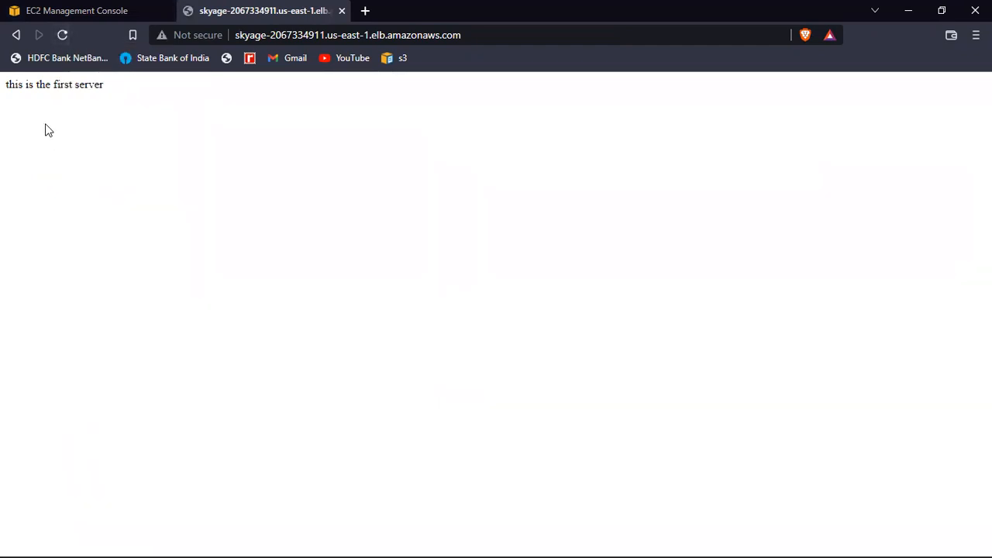
{"action": "left_click", "coordinate": [64, 35]}
{"action": "left_click", "coordinate": [65, 36]}
{"action": "left_click", "coordinate": [65, 37]}
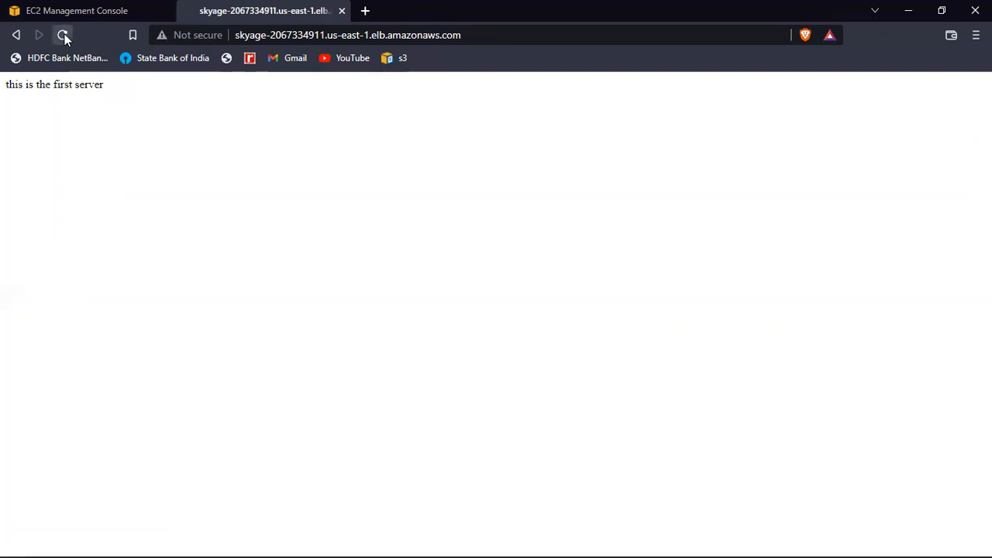
{"action": "left_click", "coordinate": [65, 36]}
{"action": "left_click", "coordinate": [65, 36]}
{"action": "left_click", "coordinate": [64, 35]}
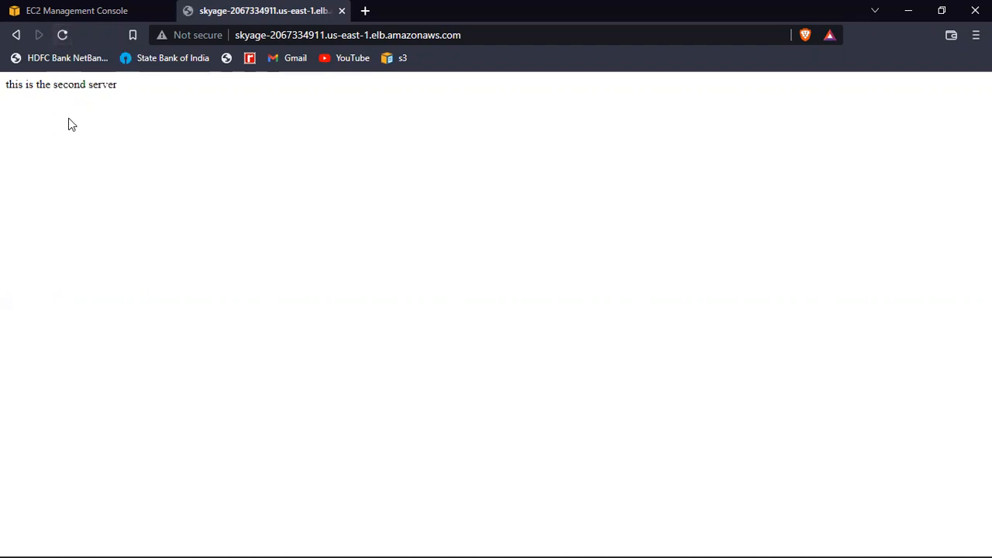
{"action": "left_click", "coordinate": [60, 36]}
{"action": "left_click", "coordinate": [62, 36]}
{"action": "left_click", "coordinate": [62, 36]}
{"action": "key", "text": "alt+Tab"}
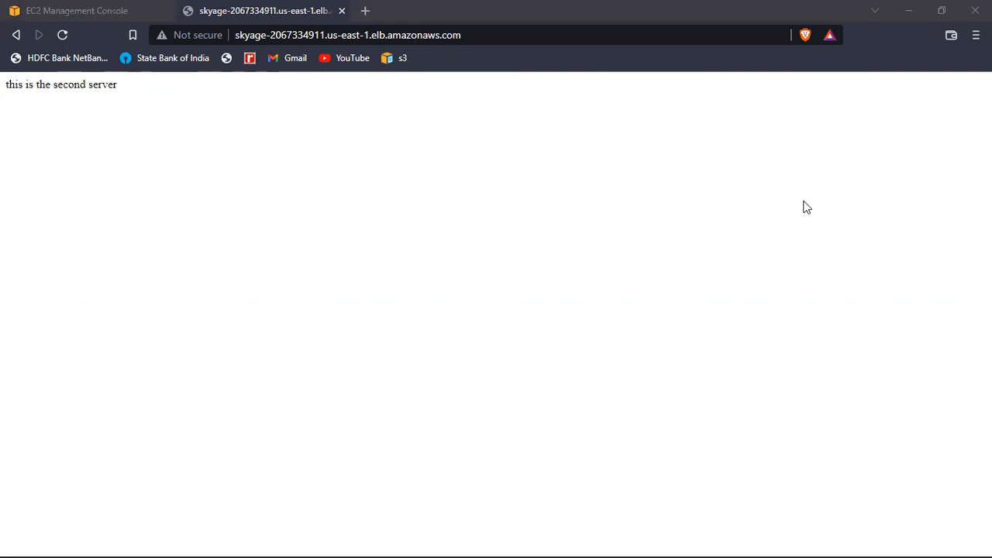
{"action": "left_click", "coordinate": [571, 290]}
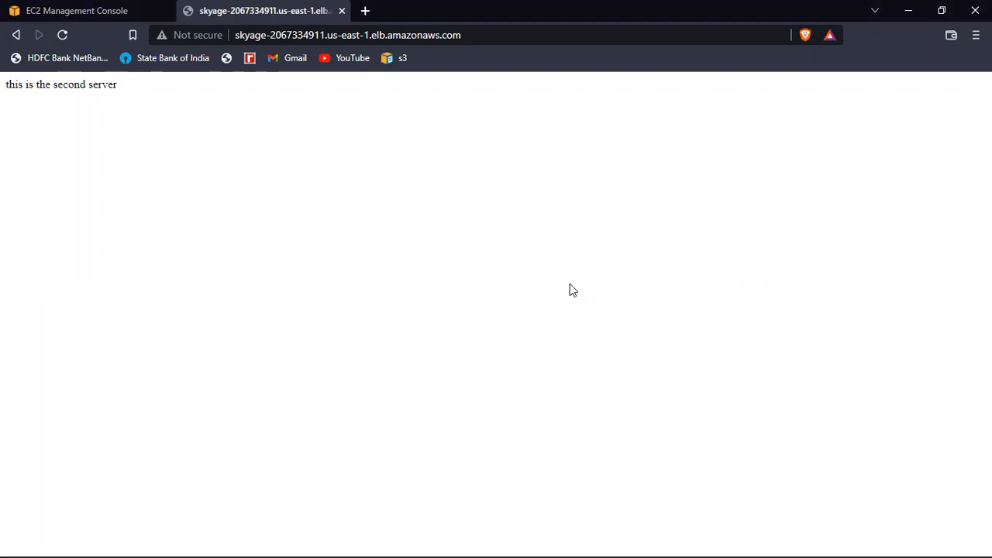